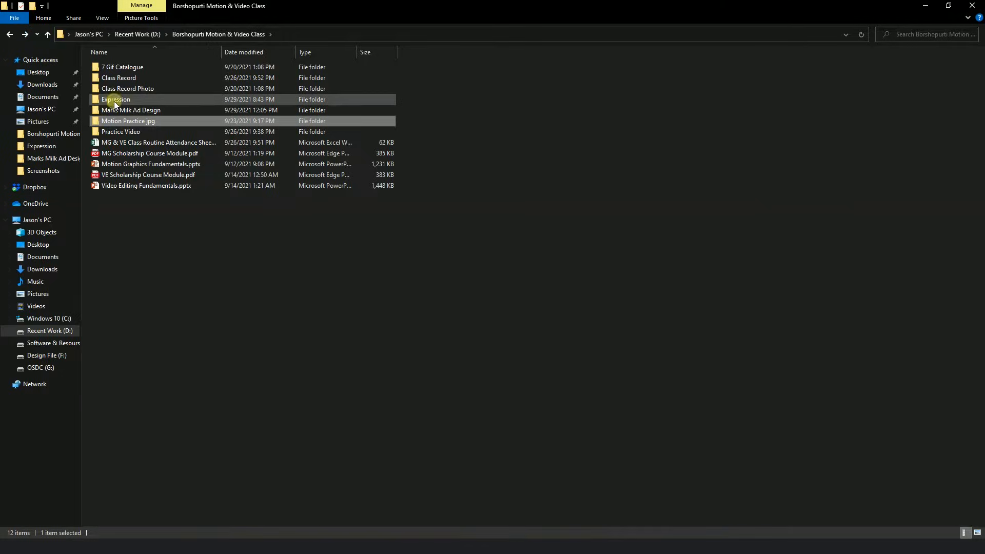
Open the Marks Milk Ad Design folder to bring up the ad assets, and switch to Photoshop.
{"action": "double_click", "coordinate": [115, 111]}
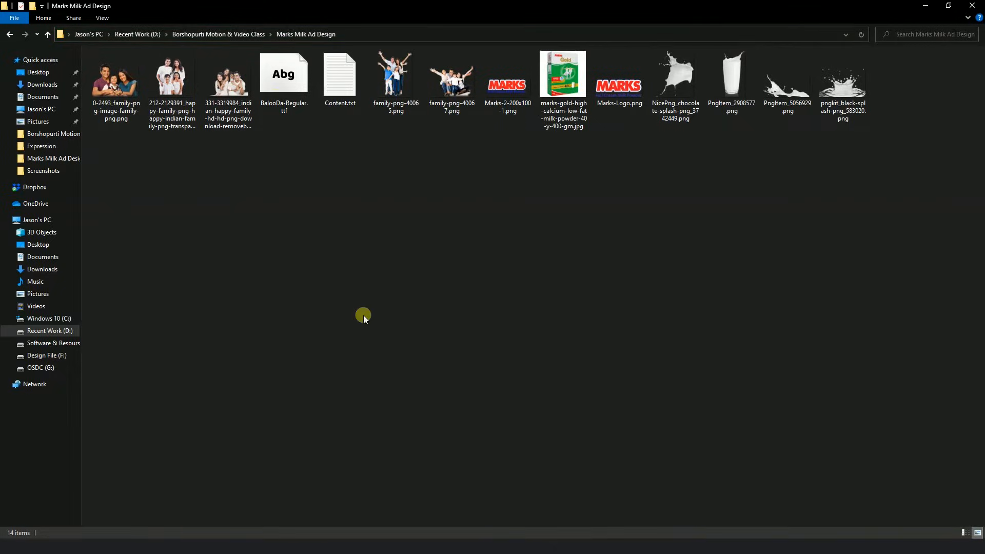
{"action": "left_click", "coordinate": [129, 534]}
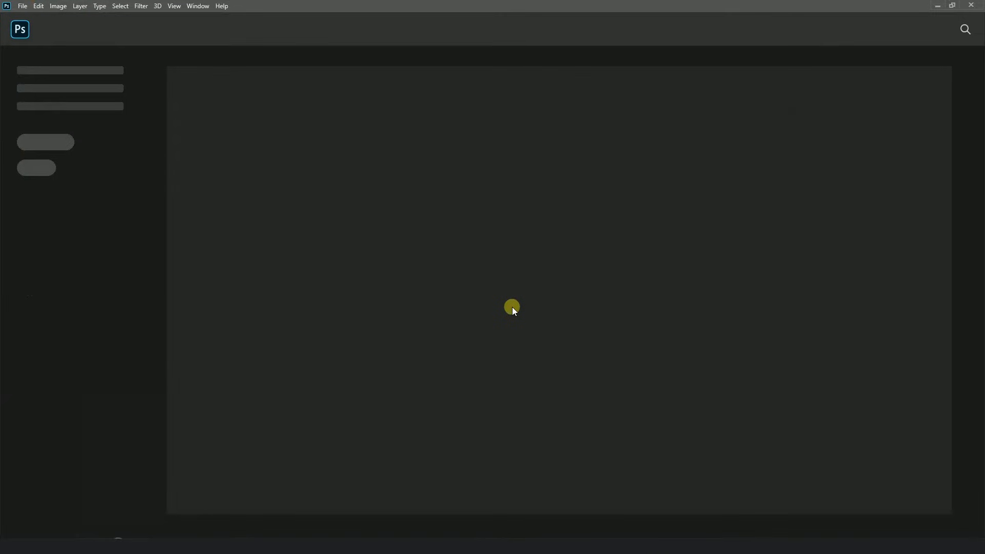
Start a new document and set its size to 1080 by 1080 pixels.
{"action": "key", "text": "ctrl+n"}
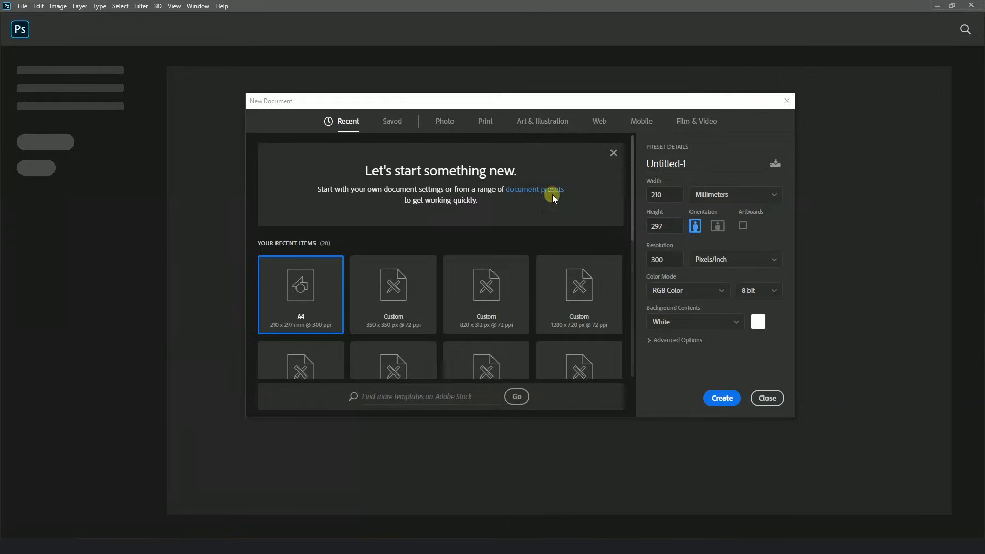
{"action": "left_click", "coordinate": [712, 195]}
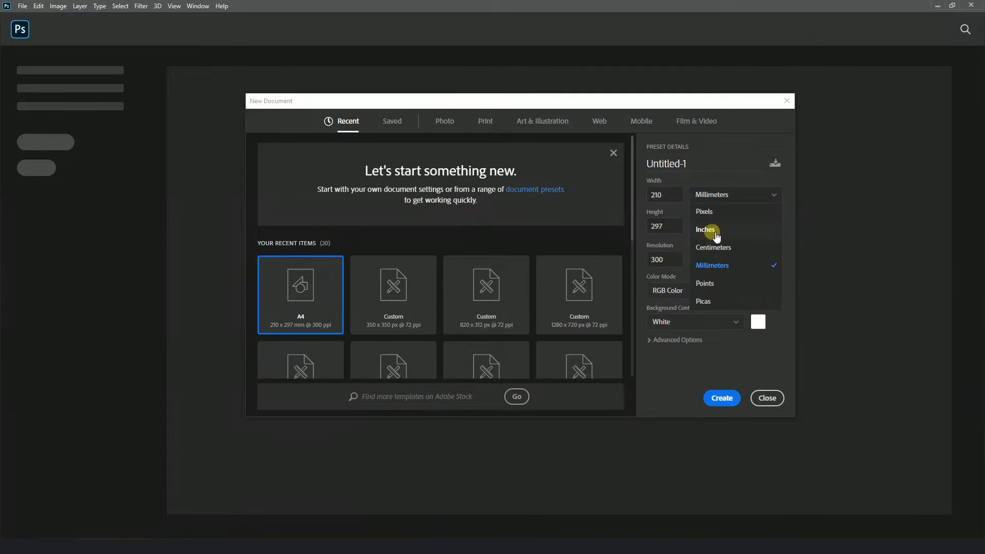
{"action": "left_click", "coordinate": [705, 212]}
{"action": "double_click", "coordinate": [669, 195]}
{"action": "type", "text": "1098"}
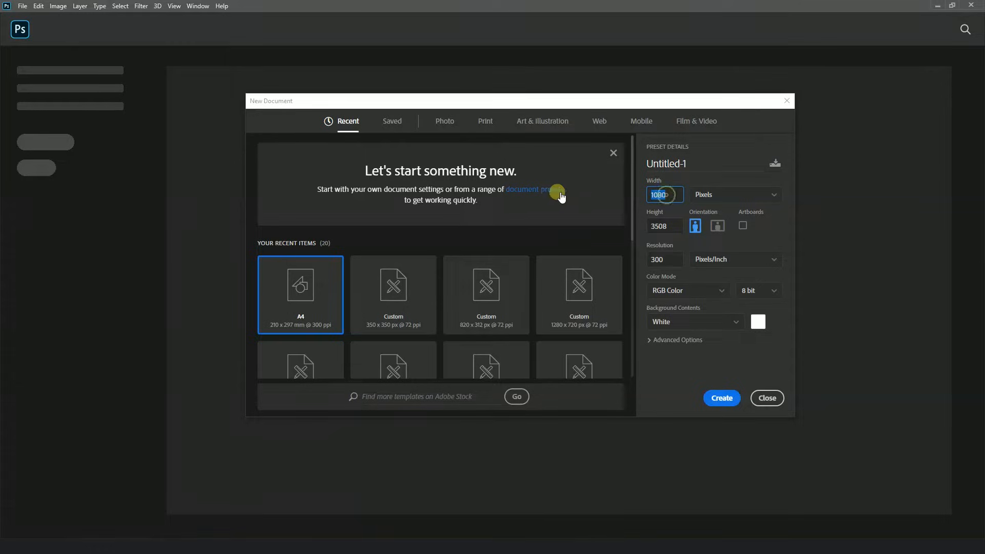
{"action": "left_click_drag", "start_coordinate": [668, 225], "coordinate": [546, 208]}
{"action": "type", "text": "1080"}
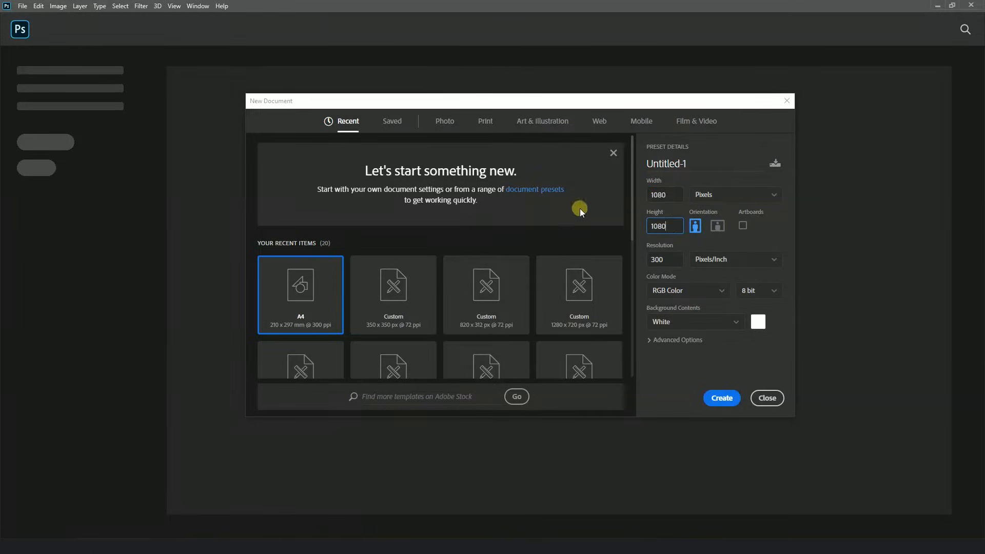
Name the new document ovc, set the resolution to 72 pixels/inch and create it.
{"action": "left_click_drag", "start_coordinate": [690, 162], "coordinate": [552, 155]}
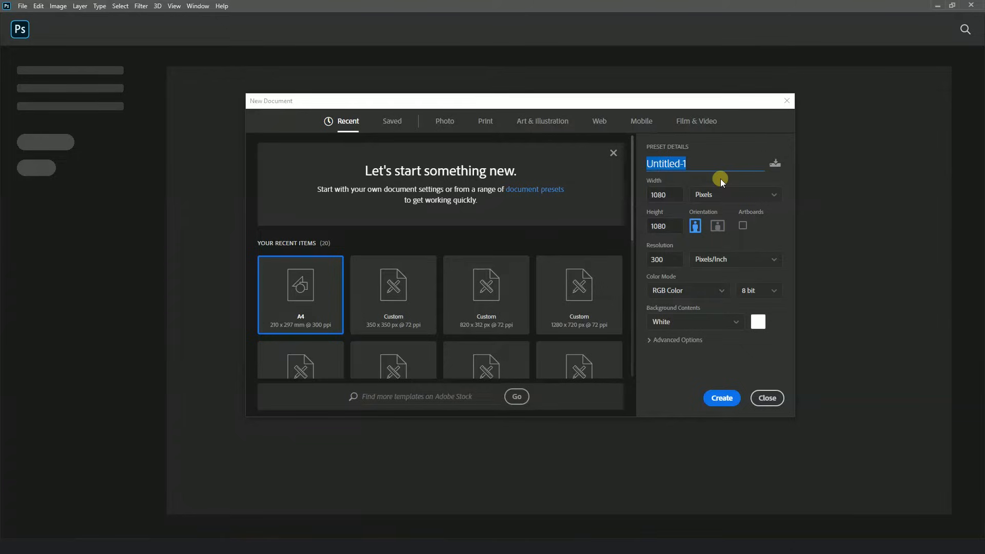
{"action": "type", "text": "OV"}
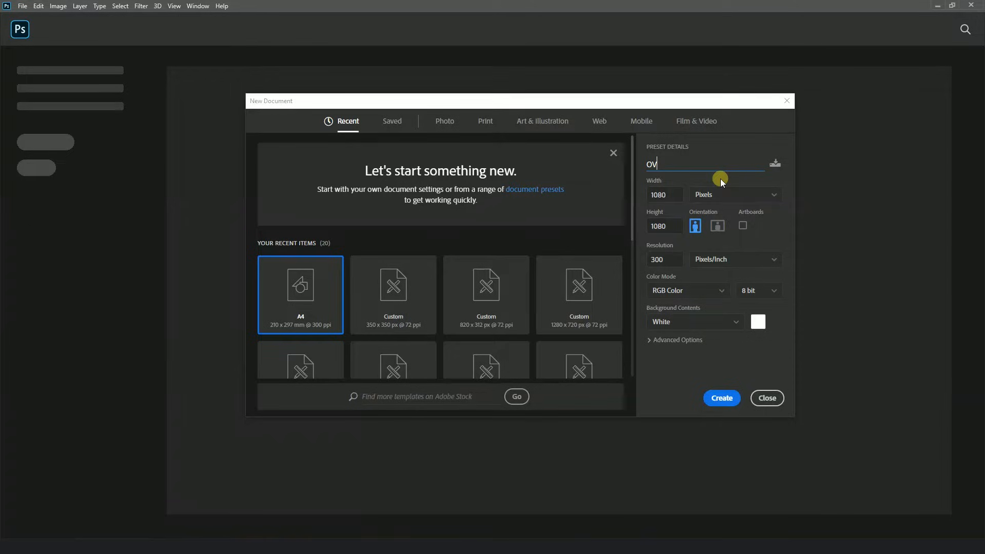
{"action": "type", "text": "VC"}
{"action": "left_click", "coordinate": [672, 262]}
{"action": "type", "text": "72"}
{"action": "left_click", "coordinate": [733, 397]}
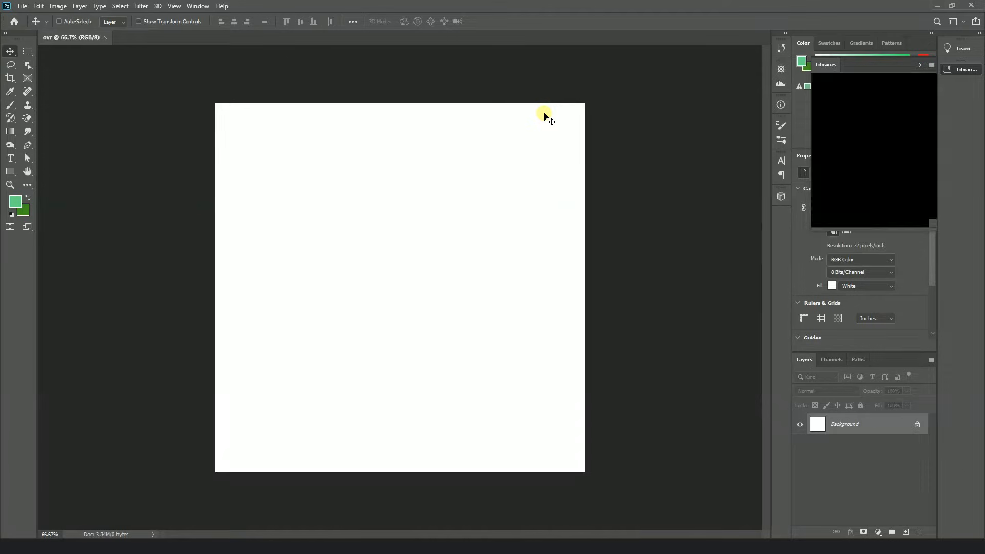
Save the document locally on the Desktop as the Photoshop file ovc.psd.
{"action": "left_click", "coordinate": [24, 7]}
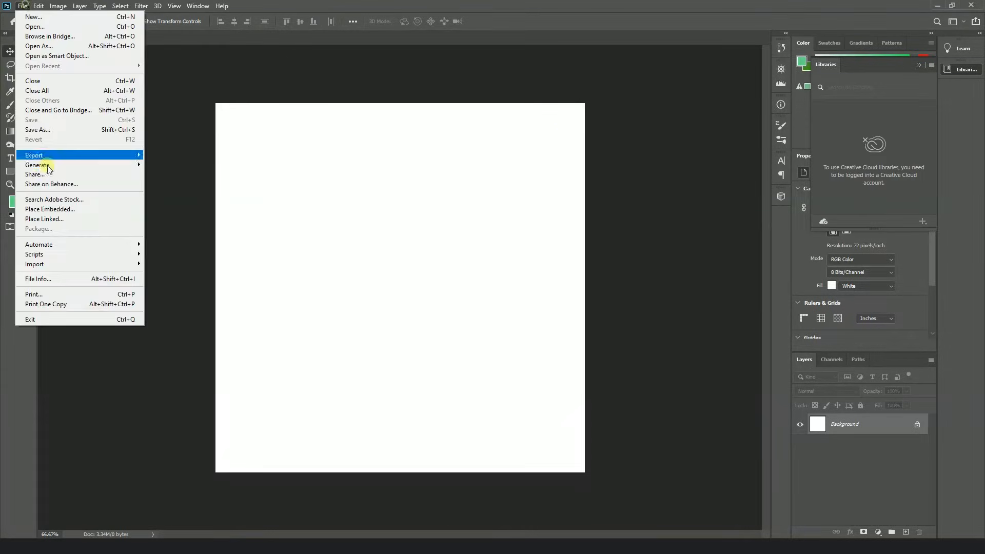
{"action": "left_click", "coordinate": [43, 129]}
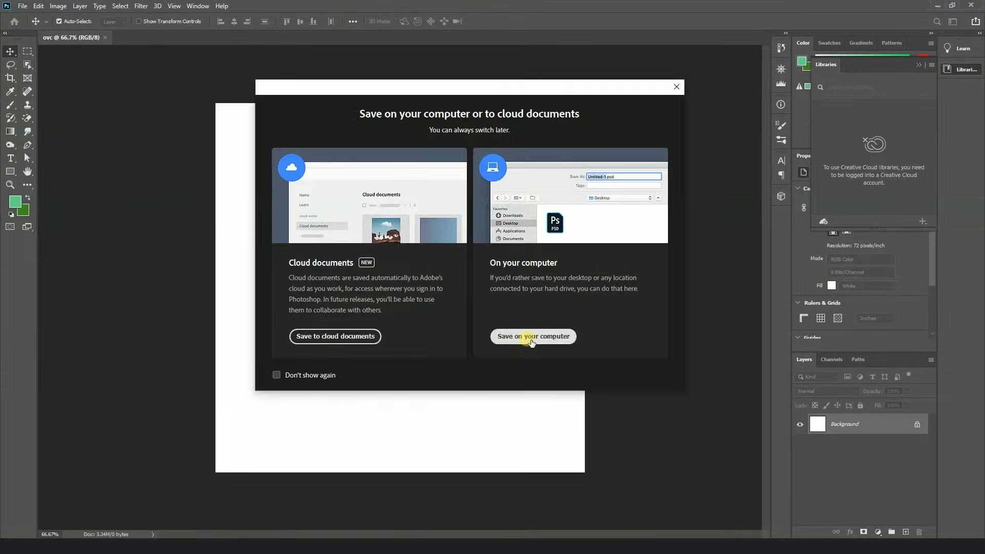
{"action": "left_click", "coordinate": [528, 337]}
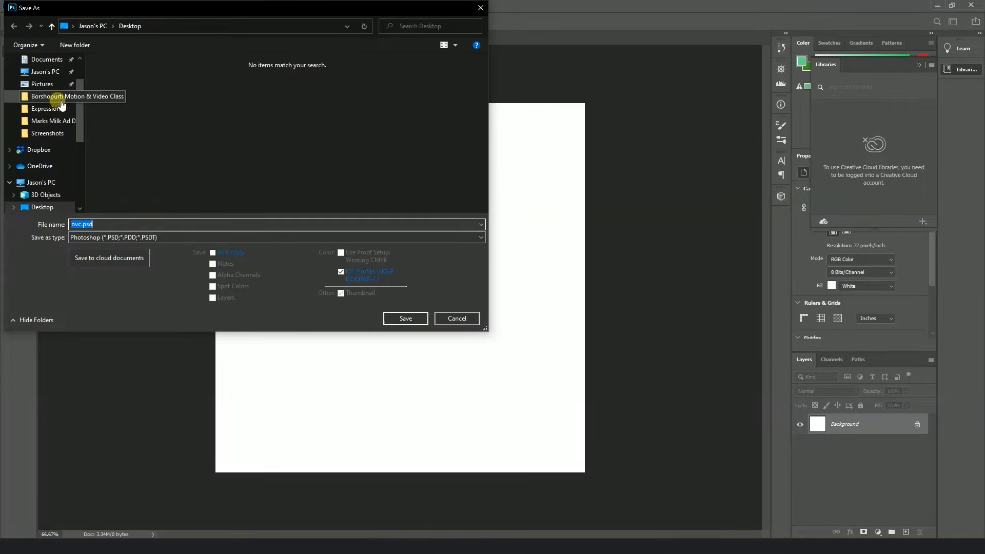
{"action": "left_click", "coordinate": [132, 224]}
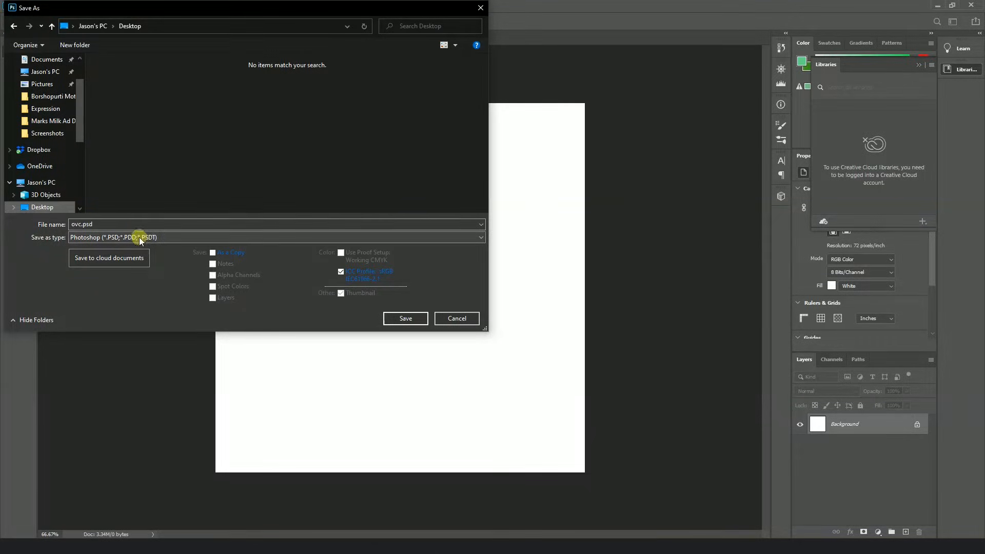
{"action": "left_click", "coordinate": [405, 319]}
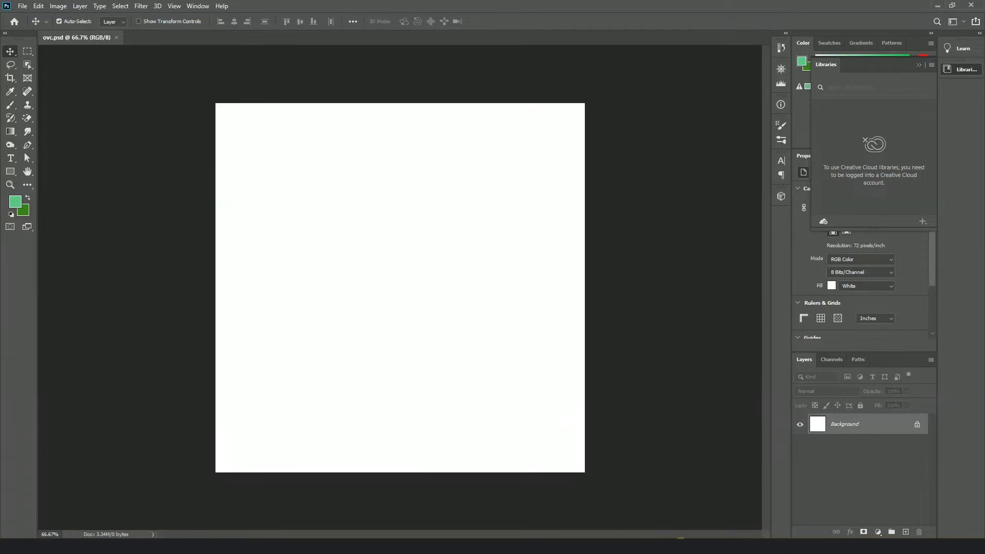
Select all image files in the Marks Milk Ad Design folder, excluding the font and Content.txt, and bring them into the ovc document.
{"action": "left_click", "coordinate": [603, 544]}
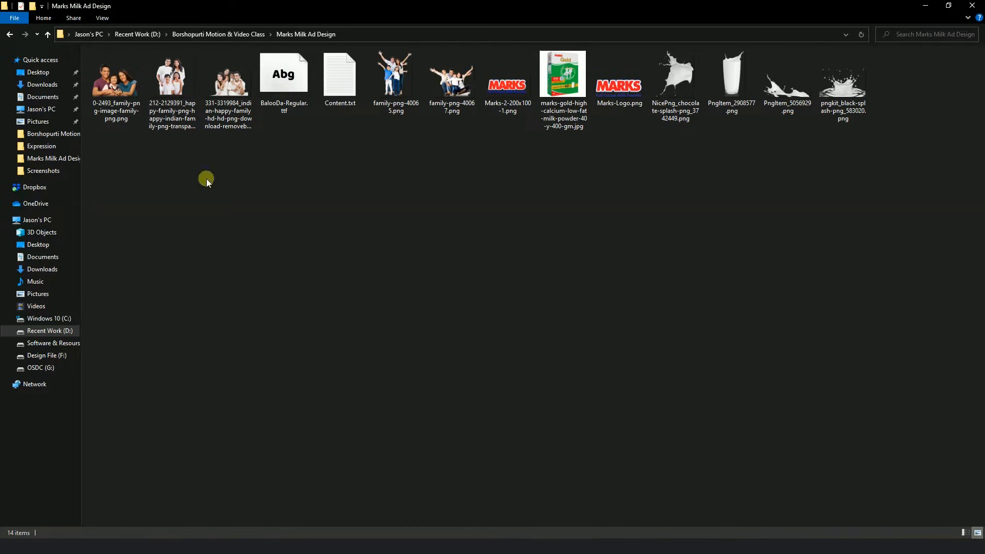
{"action": "left_click_drag", "start_coordinate": [582, 120], "coordinate": [554, 110]}
{"action": "left_click_drag", "start_coordinate": [907, 155], "coordinate": [113, 71]}
{"action": "left_click", "coordinate": [278, 87], "text": "ctrl"}
{"action": "left_click", "coordinate": [341, 79], "text": "ctrl"}
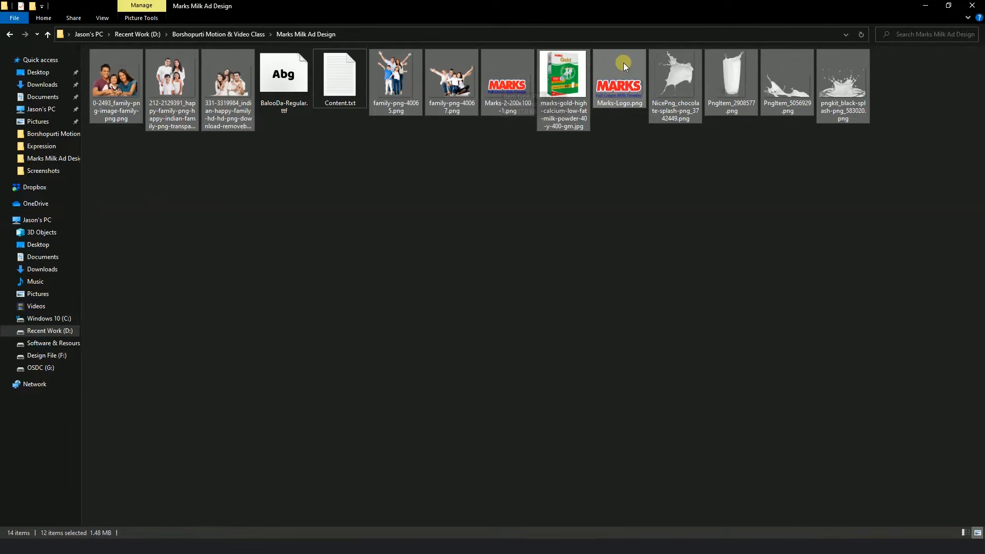
{"action": "left_click_drag", "start_coordinate": [569, 102], "coordinate": [453, 253]}
{"action": "left_click_drag", "start_coordinate": [571, 117], "coordinate": [506, 183]}
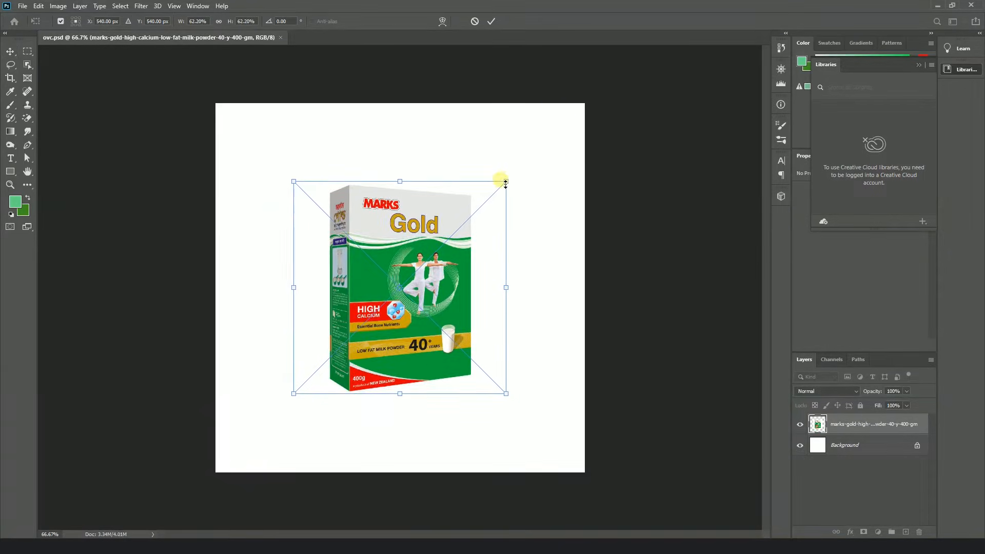
Place every imported image at its default size and move the Marks-2-200x100-1 logo up above the family pictures.
{"action": "key", "text": "Return"}
{"action": "key", "text": "Return"}
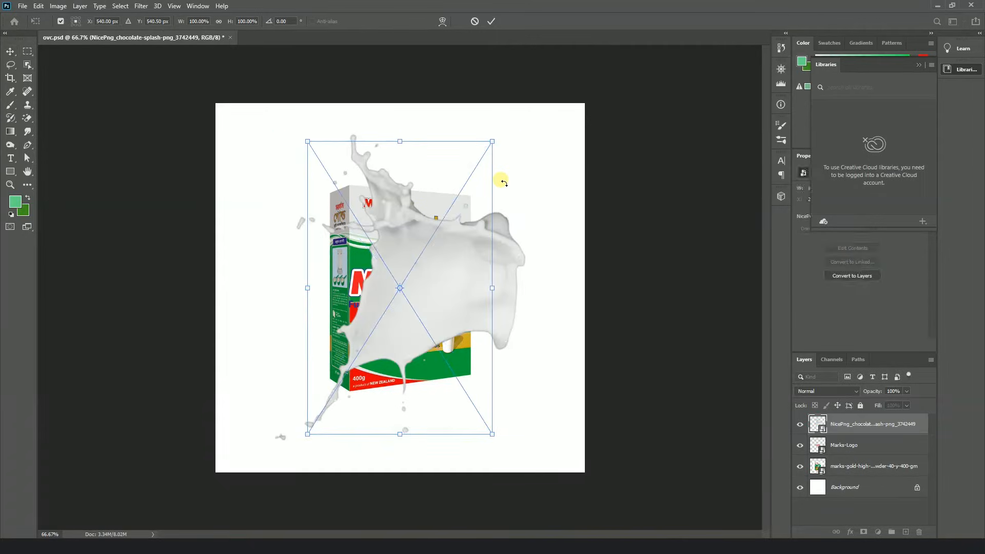
{"action": "key", "text": "Return"}
{"action": "key", "text": "Return"}
{"action": "key", "text": "Return"}
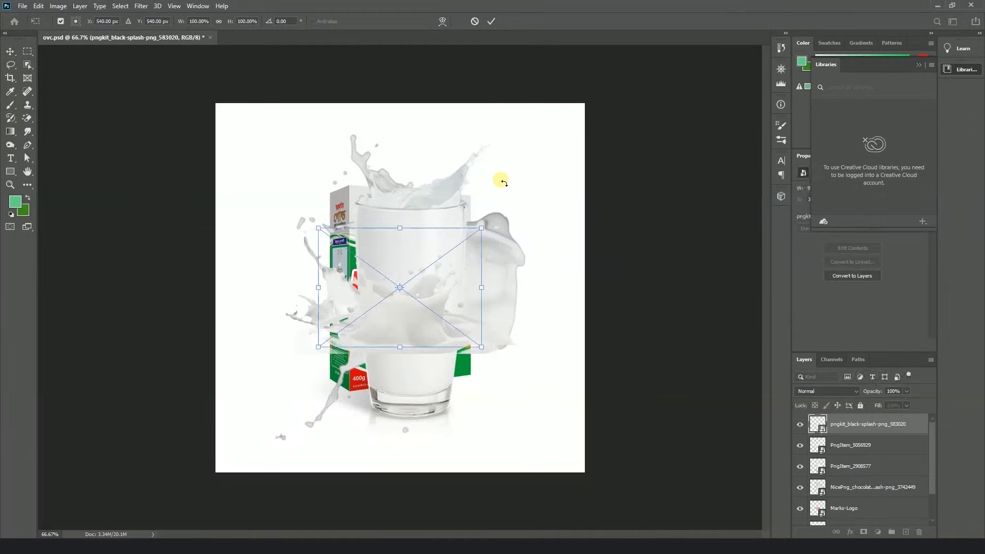
{"action": "key", "text": "Return"}
{"action": "key", "text": "Return"}
{"action": "key", "text": "Return"}
{"action": "key", "text": "Return"}
{"action": "key", "text": "Return"}
{"action": "key", "text": "Return"}
{"action": "key", "text": "Return"}
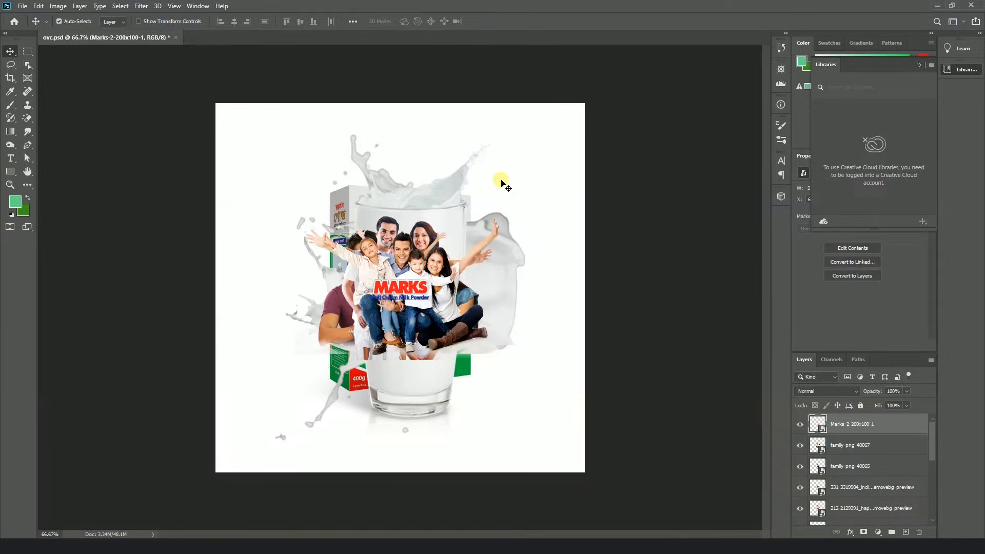
{"action": "left_click_drag", "start_coordinate": [401, 284], "coordinate": [388, 167]}
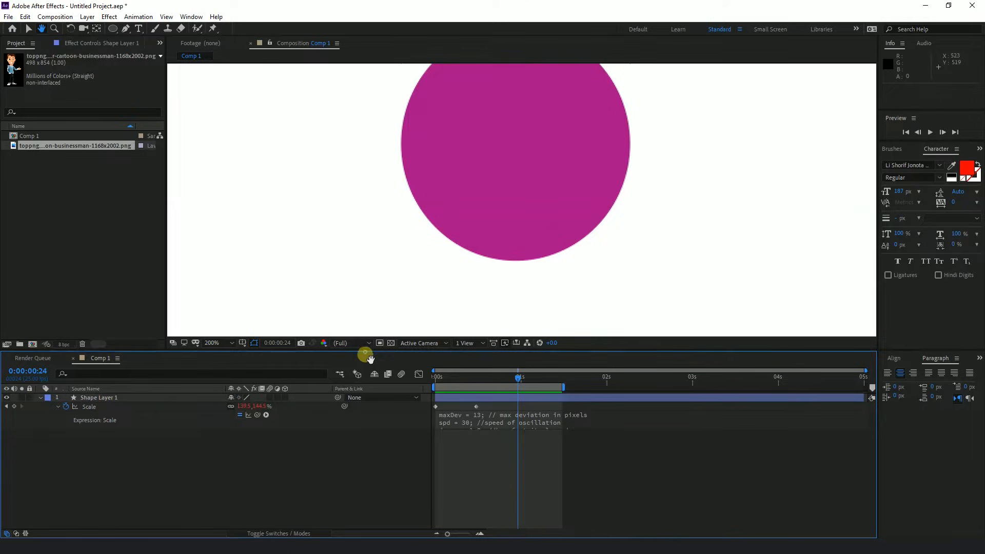
In After Effects, extend Comp 1's work area to the full five seconds and delete Shape Layer 1.
{"action": "left_click", "coordinate": [476, 406]}
{"action": "left_click_drag", "start_coordinate": [565, 389], "coordinate": [961, 398]}
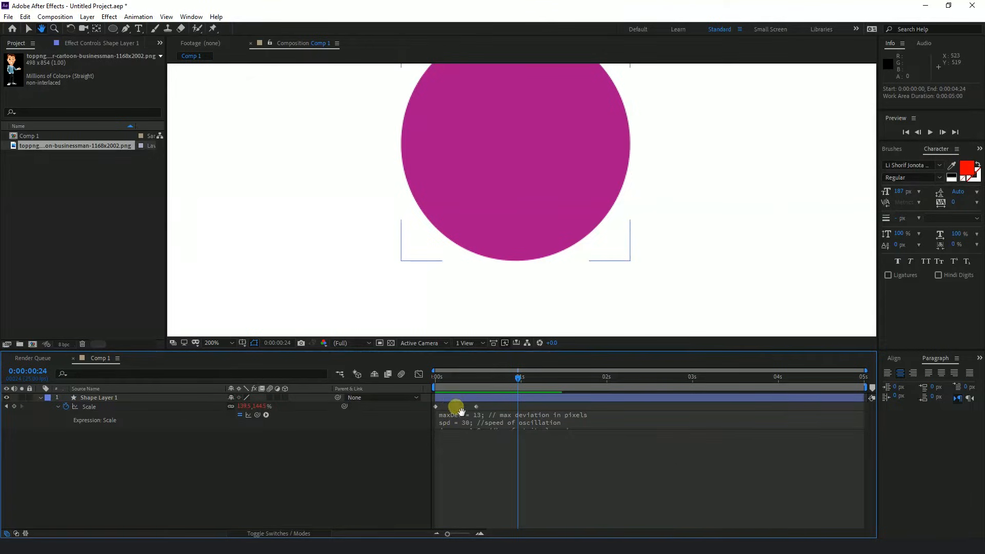
{"action": "left_click", "coordinate": [29, 31]}
{"action": "left_click", "coordinate": [99, 398]}
{"action": "key", "text": "Delete"}
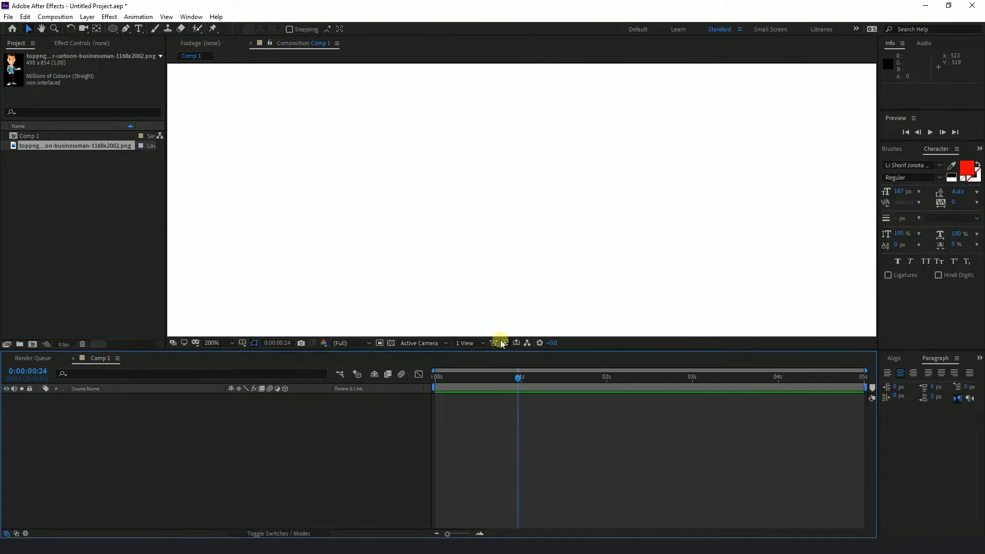
{"action": "left_click_drag", "start_coordinate": [501, 354], "coordinate": [501, 387]}
{"action": "scroll", "coordinate": [506, 261], "scroll_direction": "down", "scroll_amount": 1}
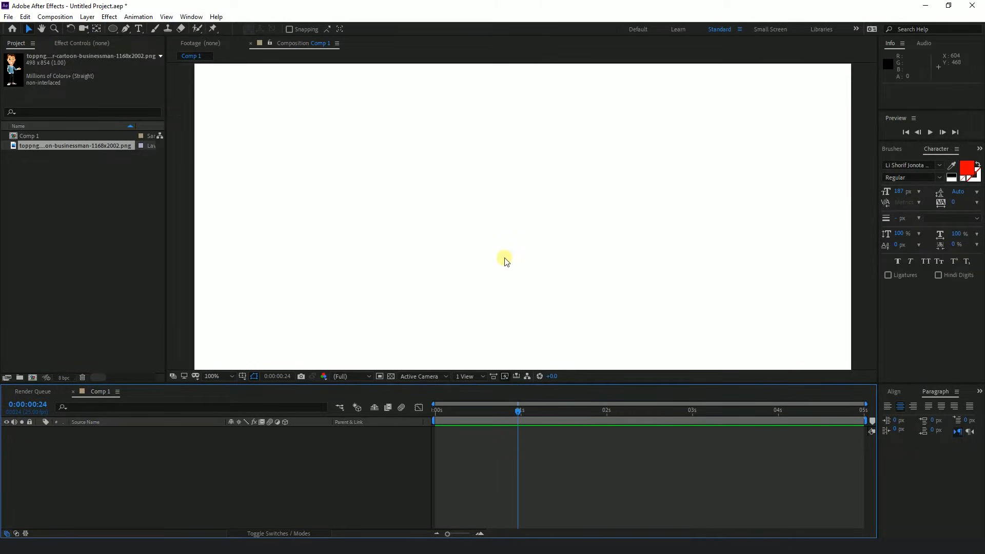
{"action": "scroll", "coordinate": [507, 262], "scroll_direction": "down", "scroll_amount": 1}
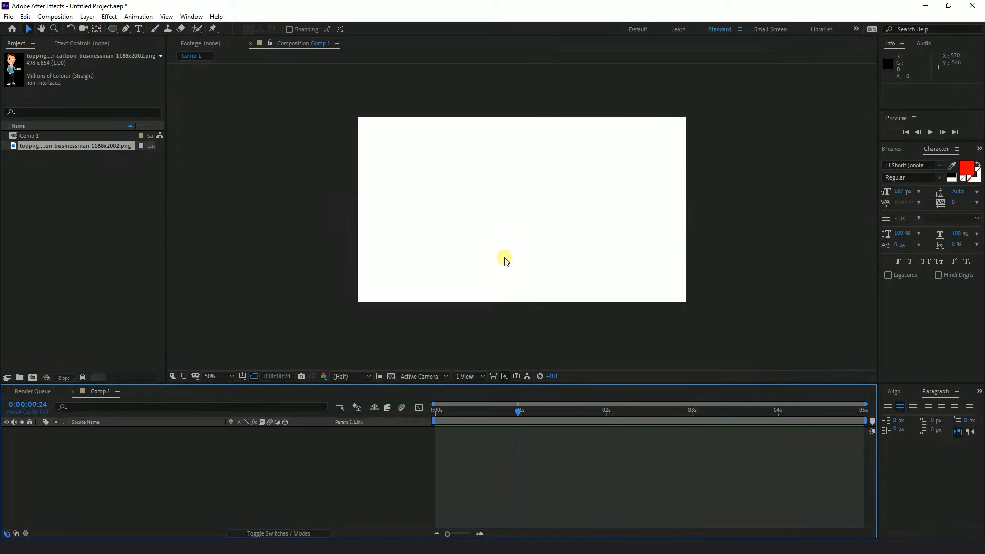
Return to Photoshop, collapse the Libraries panel and enlarge the Layers panel to expose more of the layer list.
{"action": "left_click", "coordinate": [123, 544]}
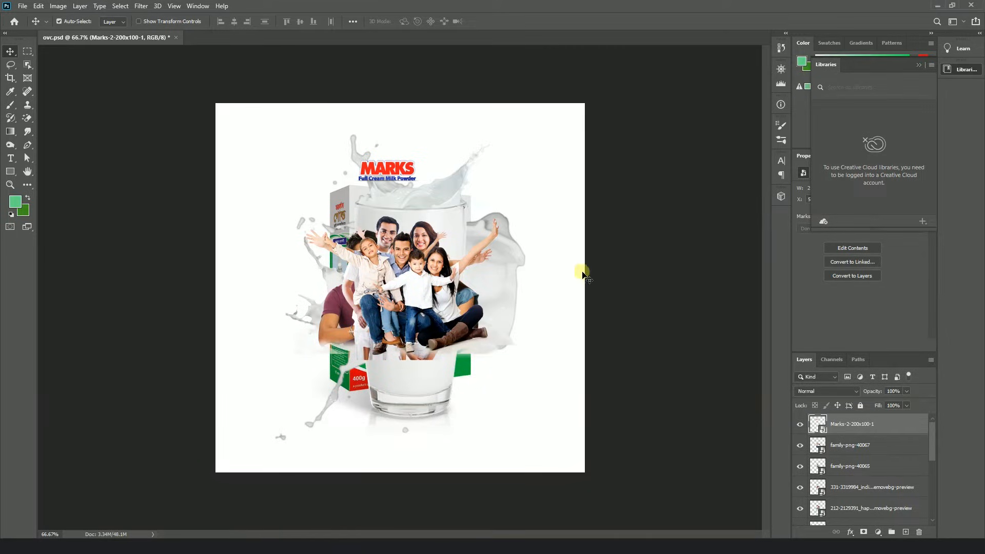
{"action": "scroll", "coordinate": [411, 273], "scroll_direction": "up", "scroll_amount": 1}
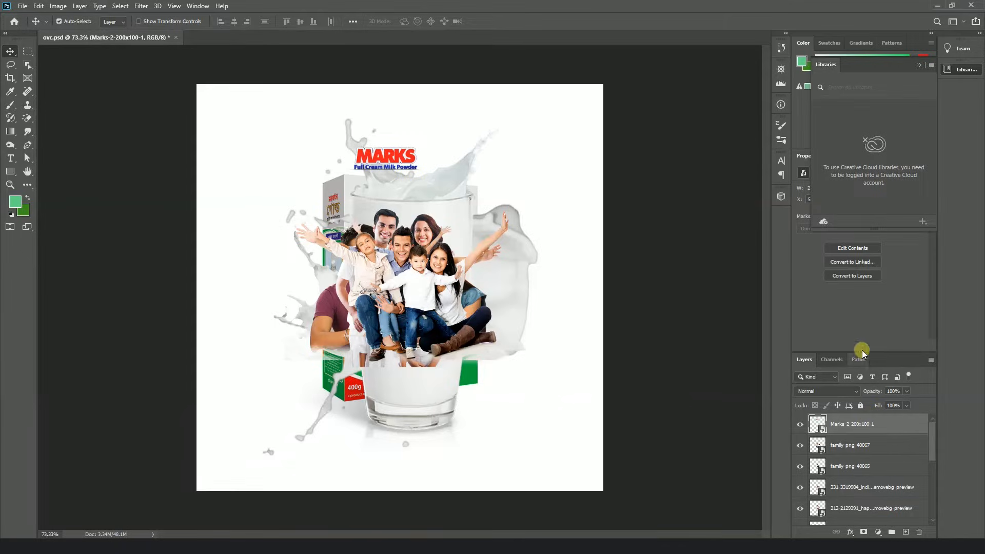
{"action": "left_click", "coordinate": [919, 64]}
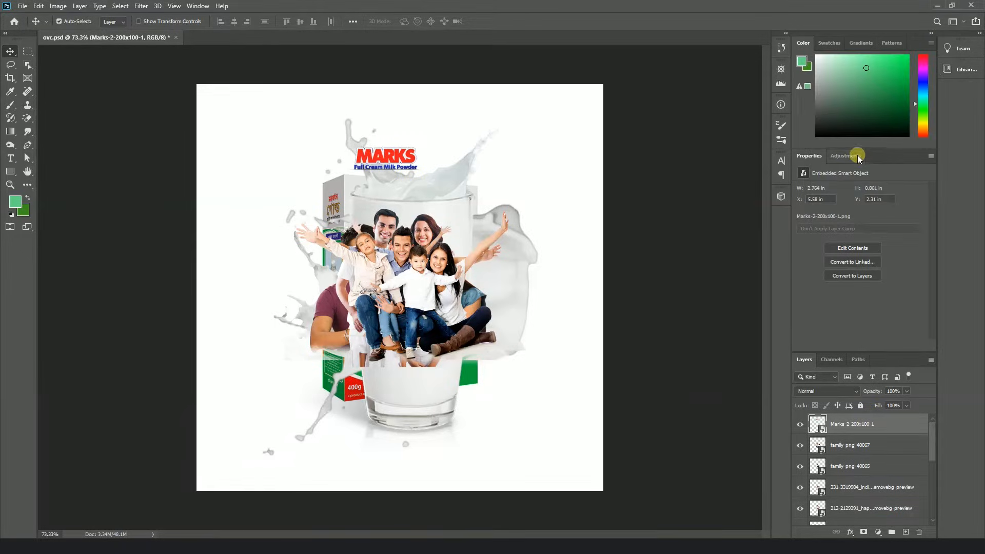
{"action": "left_click_drag", "start_coordinate": [862, 154], "coordinate": [862, 110]}
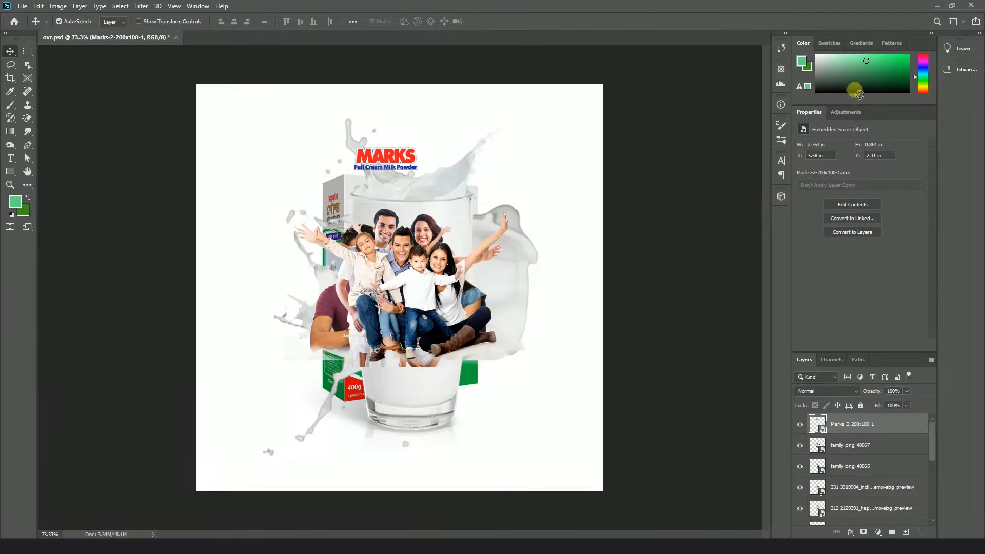
{"action": "left_click_drag", "start_coordinate": [873, 354], "coordinate": [861, 223]}
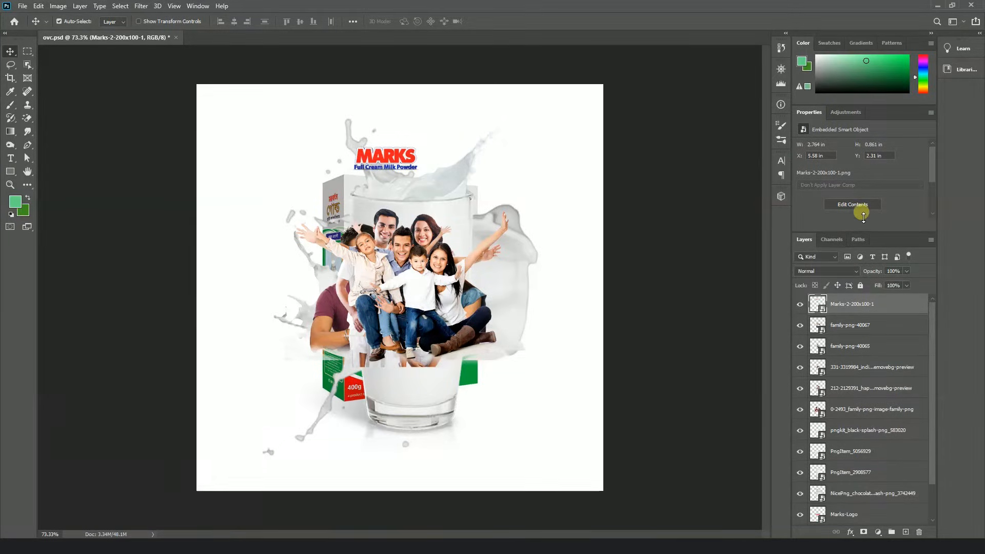
{"action": "scroll", "coordinate": [867, 426], "scroll_direction": "down", "scroll_amount": 2}
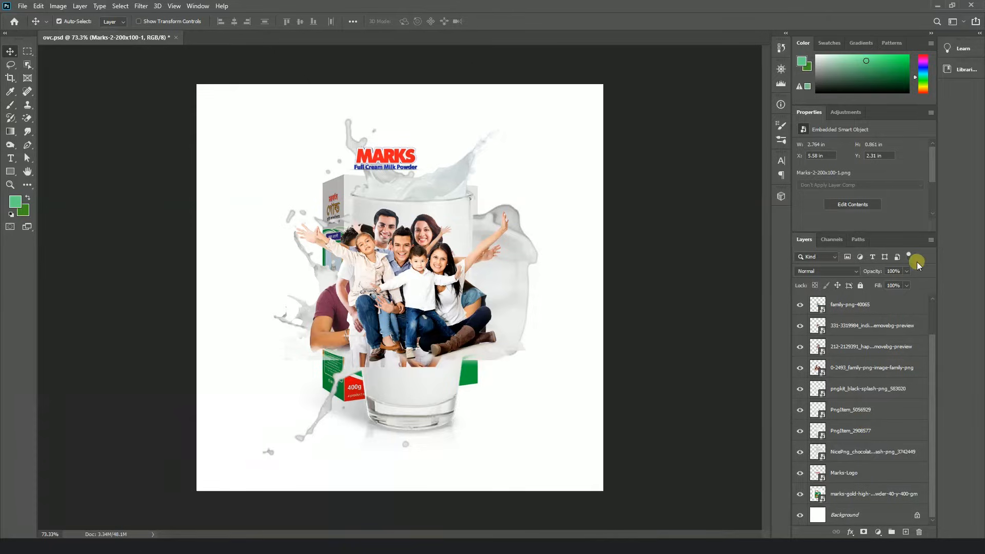
Delete the four unneeded family pictures, keeping only family-png-40065.
{"action": "left_click_drag", "start_coordinate": [421, 291], "coordinate": [536, 374]}
{"action": "key", "text": "Delete"}
{"action": "mouse_move", "coordinate": [454, 292]}
{"action": "left_mouse_down"}
{"action": "mouse_move", "coordinate": [539, 136]}
{"action": "mouse_move", "coordinate": [561, 180]}
{"action": "mouse_move", "coordinate": [587, 169]}
{"action": "mouse_move", "coordinate": [439, 284]}
{"action": "left_mouse_up"}
{"action": "key", "text": "Delete"}
{"action": "key", "text": "Delete"}
{"action": "key", "text": "Delete"}
Scale the family-png-40065 picture up to about 7.4 by 9.9 inches and position it over the milk glass.
{"action": "left_click_drag", "start_coordinate": [509, 307], "coordinate": [436, 290]}
{"action": "key", "text": "ctrl+t"}
{"action": "left_click_drag", "start_coordinate": [538, 264], "coordinate": [545, 202]}
{"action": "left_click_drag", "start_coordinate": [489, 320], "coordinate": [456, 268]}
{"action": "key", "text": "Return"}
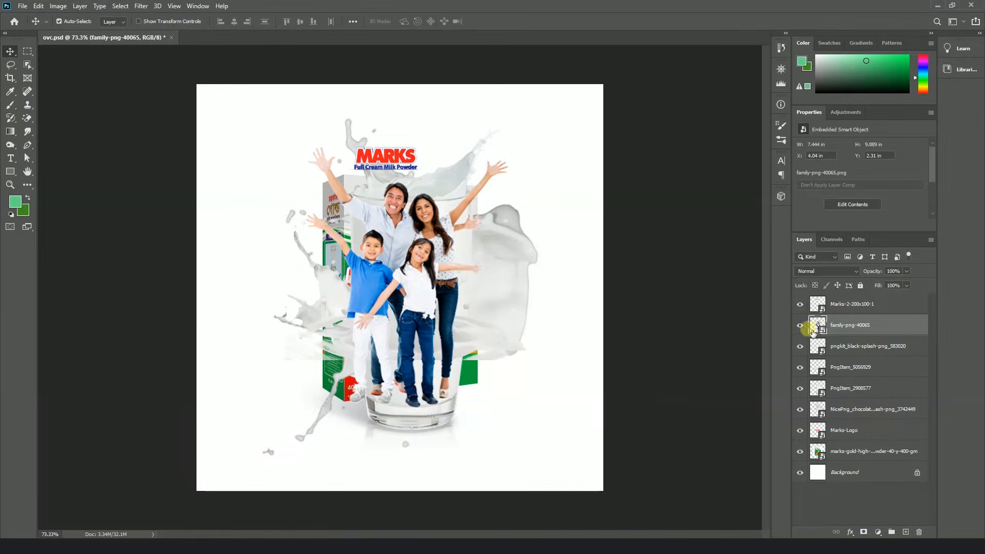
Move the family-png-40065 layer to the top of the layer stack and hide it.
{"action": "left_click_drag", "start_coordinate": [842, 324], "coordinate": [821, 297]}
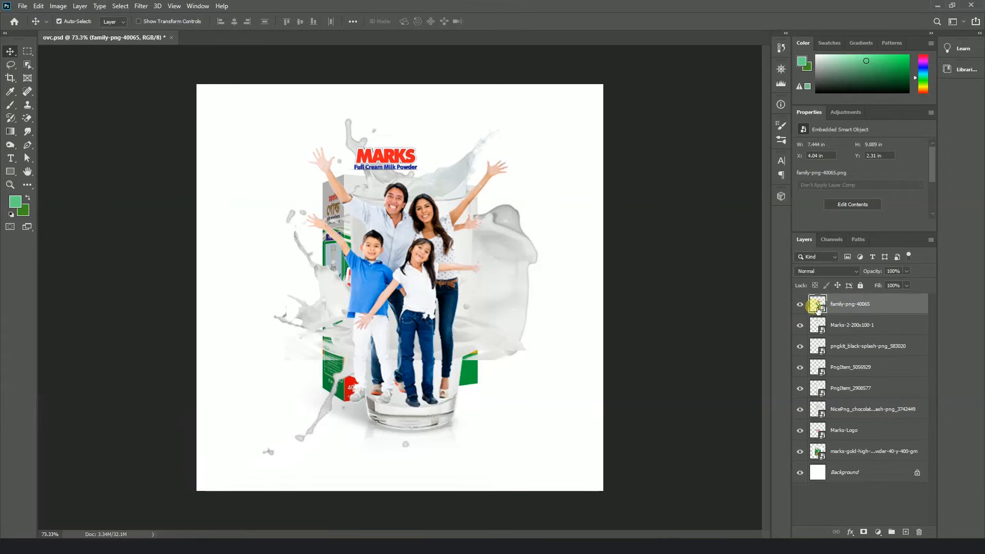
{"action": "left_click", "coordinate": [800, 305]}
{"action": "left_click", "coordinate": [840, 333]}
Delete the PngItem_5056929 and pngkit_black-splash milk splashes and hide the NicePng chocolate-splash layer.
{"action": "left_click_drag", "start_coordinate": [393, 324], "coordinate": [452, 257]}
{"action": "left_click_drag", "start_coordinate": [453, 315], "coordinate": [451, 342]}
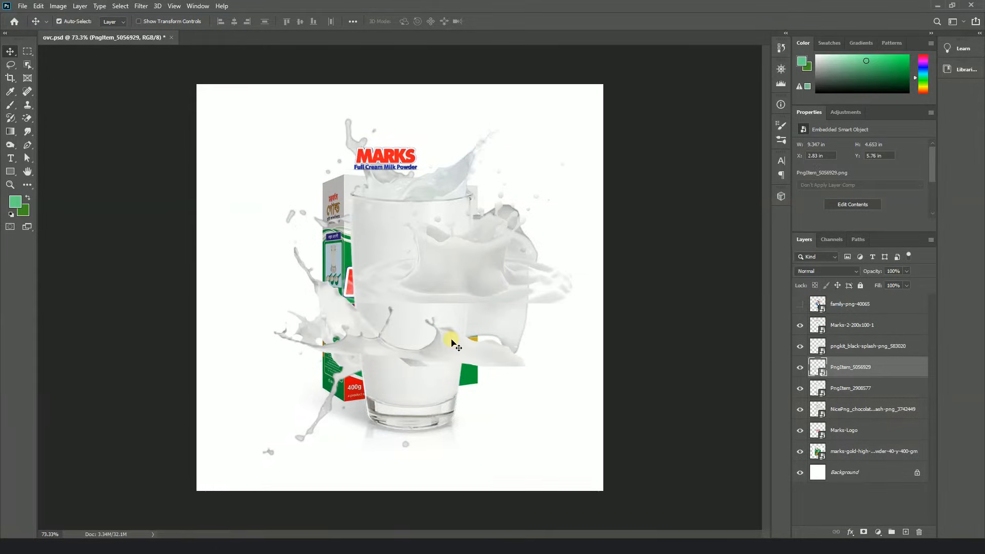
{"action": "key", "text": "Delete"}
{"action": "left_click_drag", "start_coordinate": [356, 357], "coordinate": [291, 333]}
{"action": "left_click", "coordinate": [468, 280]}
{"action": "key", "text": "Delete"}
{"action": "left_click", "coordinate": [800, 367]}
Scale the milk glass down and place it in front of the box's lower right side.
{"action": "left_click_drag", "start_coordinate": [428, 283], "coordinate": [457, 282]}
{"action": "key", "text": "ctrl+t"}
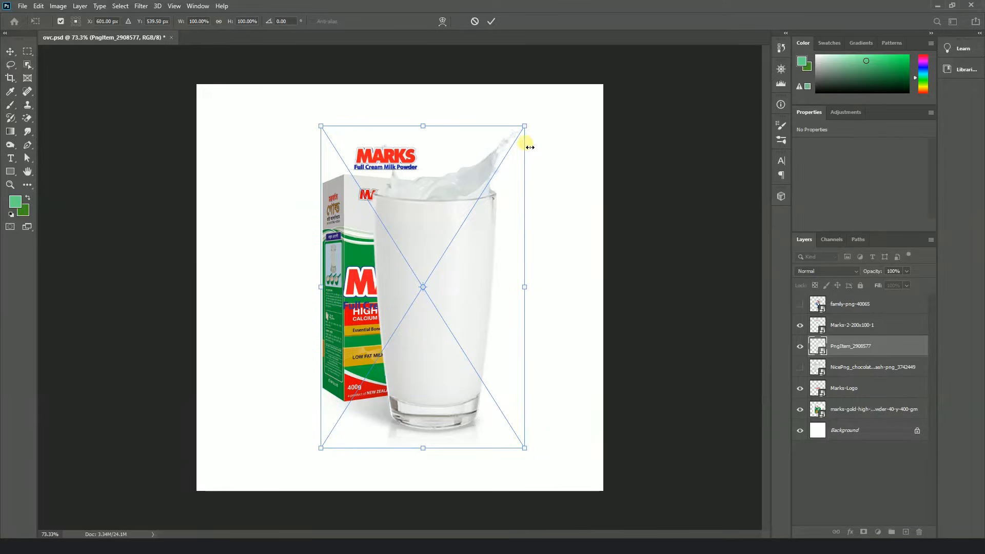
{"action": "left_click_drag", "start_coordinate": [528, 132], "coordinate": [496, 173]}
{"action": "left_click_drag", "start_coordinate": [460, 274], "coordinate": [474, 324]}
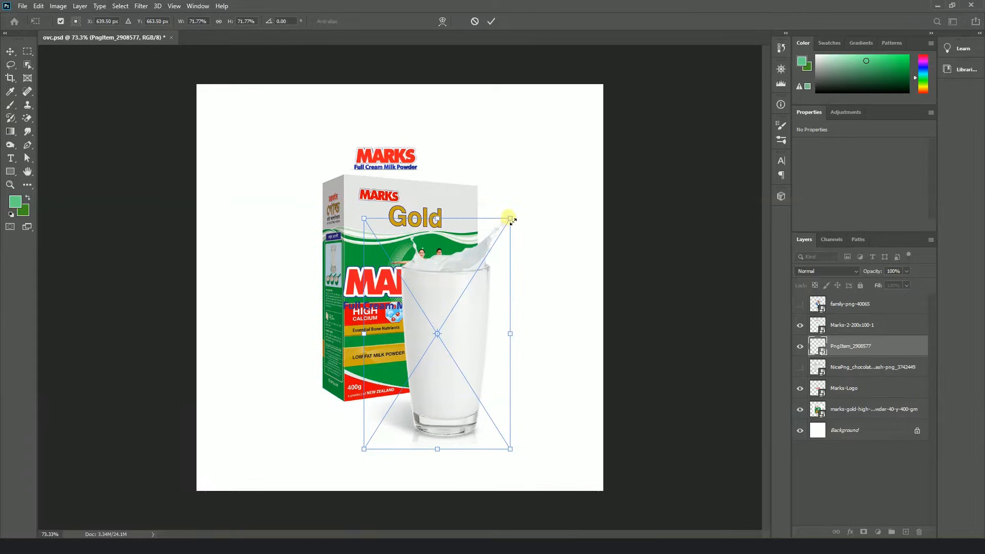
{"action": "left_click_drag", "start_coordinate": [510, 215], "coordinate": [500, 233]}
{"action": "key", "text": "Return"}
Move the milk powder box left so the glass stands beside it, and hide the Background layer.
{"action": "left_click_drag", "start_coordinate": [384, 204], "coordinate": [332, 213]}
{"action": "left_click", "coordinate": [827, 408]}
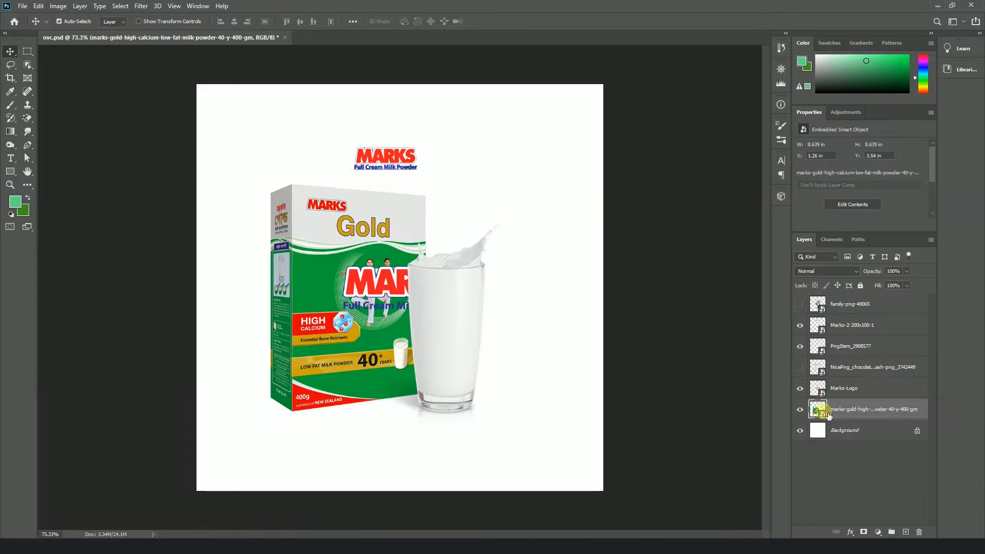
{"action": "left_click", "coordinate": [800, 430]}
{"action": "mouse_move", "coordinate": [326, 259]}
{"action": "left_mouse_down"}
{"action": "mouse_move", "coordinate": [299, 255]}
{"action": "mouse_move", "coordinate": [334, 241]}
{"action": "mouse_move", "coordinate": [324, 241]}
{"action": "left_mouse_up"}
Move the large Marks-Logo off the box to the upper right of the canvas, beside the smaller logo.
{"action": "scroll", "coordinate": [334, 231], "scroll_direction": "up", "scroll_amount": 1}
{"action": "scroll", "coordinate": [333, 228], "scroll_direction": "up", "scroll_amount": 1}
{"action": "left_click_drag", "start_coordinate": [390, 276], "coordinate": [507, 120]}
Select the milk powder box along its outer edges with the Polygonal Lasso.
{"action": "right_click", "coordinate": [12, 64]}
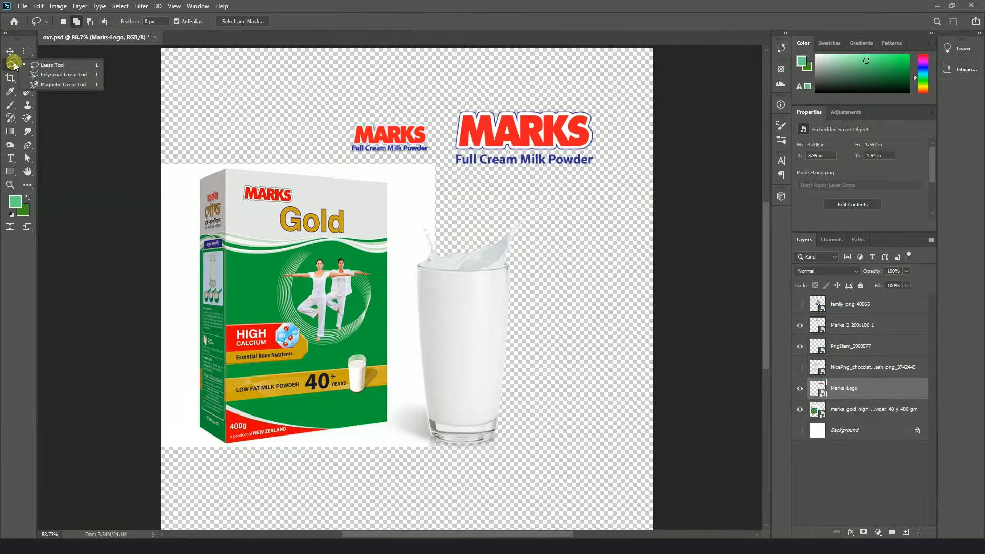
{"action": "left_click", "coordinate": [38, 76]}
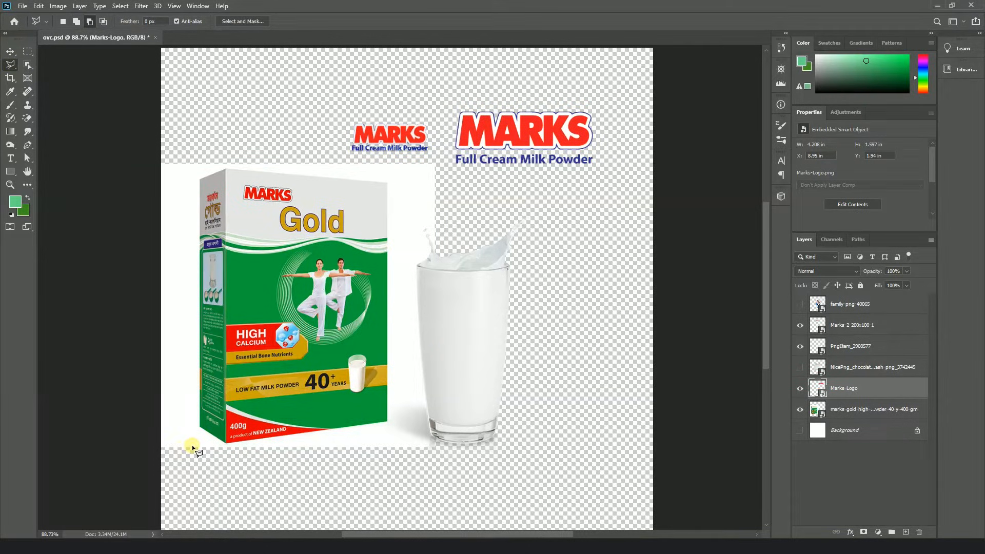
{"action": "left_click", "coordinate": [225, 444]}
{"action": "left_click", "coordinate": [387, 421]}
{"action": "left_click", "coordinate": [387, 182]}
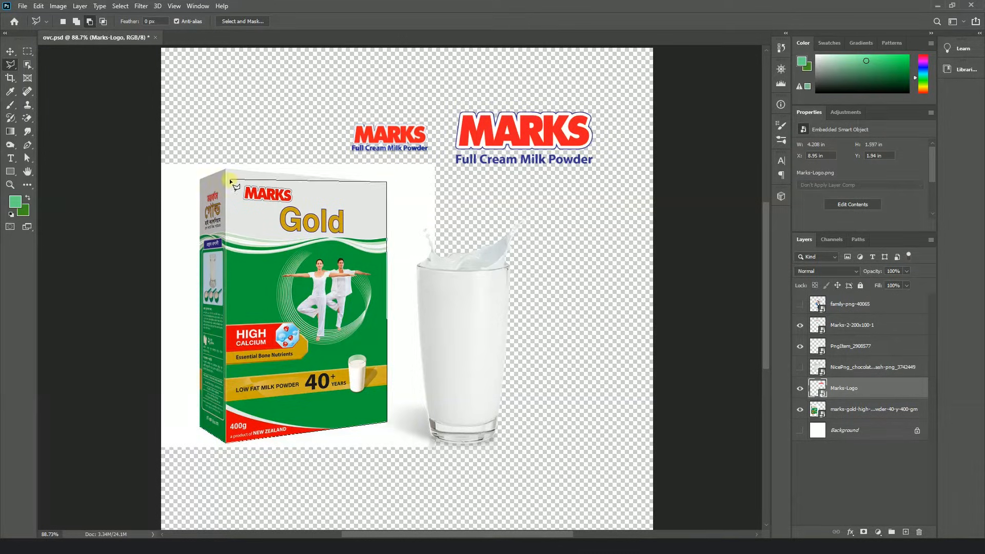
{"action": "left_click", "coordinate": [200, 180]}
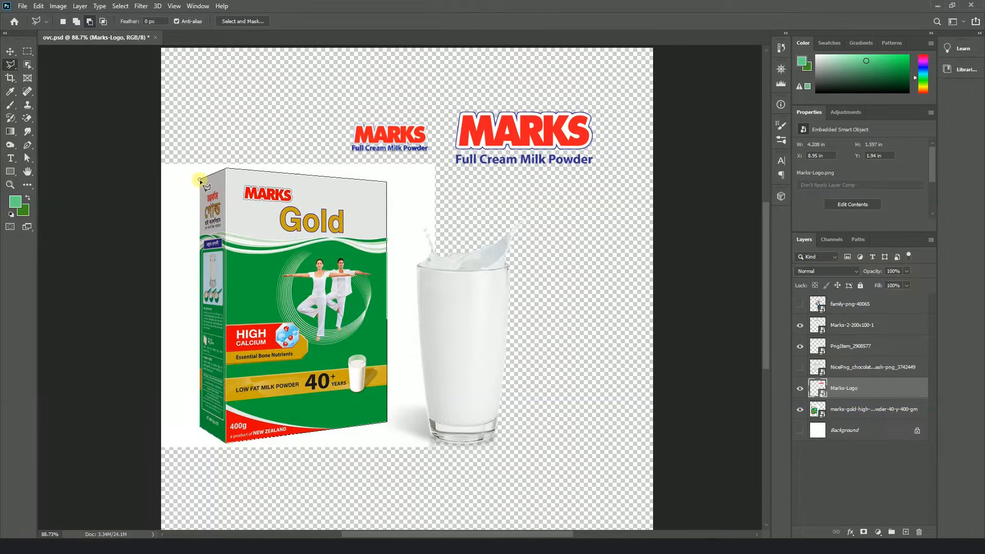
{"action": "left_click", "coordinate": [207, 433]}
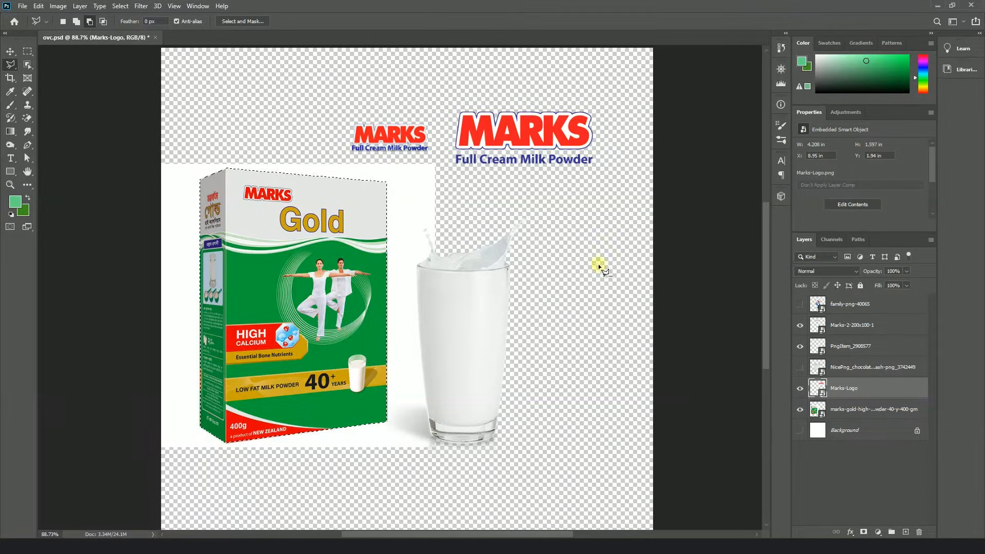
Copy the selected box from the marks-gold layer to a new layer and delete the original layer.
{"action": "left_click", "coordinate": [845, 413]}
{"action": "key", "text": "ctrl+j"}
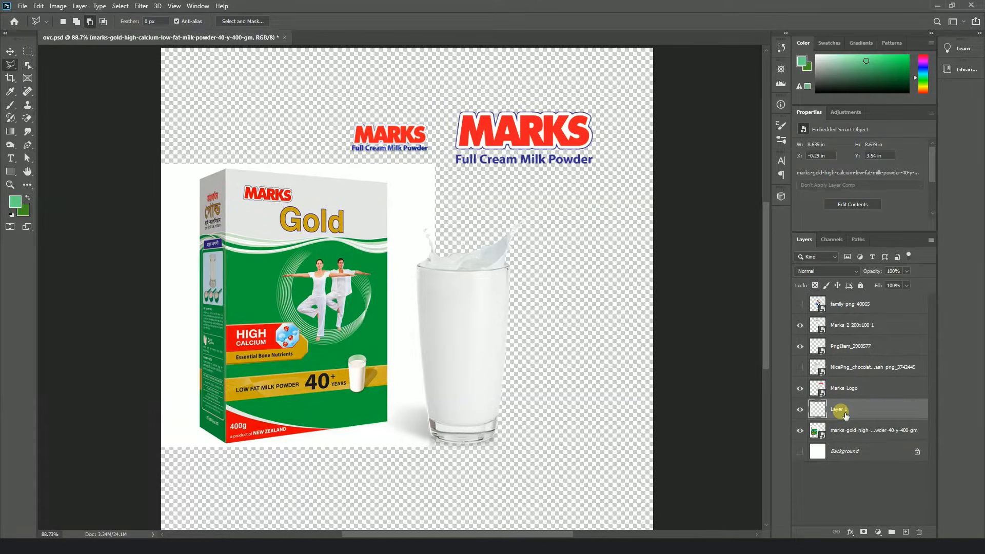
{"action": "left_click", "coordinate": [836, 430]}
{"action": "key", "text": "Delete"}
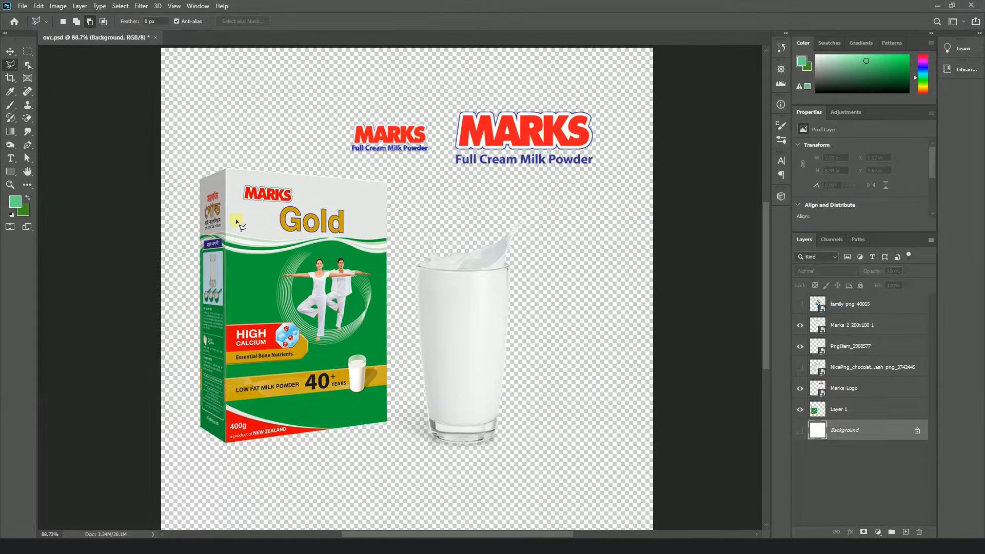
Shift the cut-out box slightly down and right and convert its layer to a Smart Object.
{"action": "left_click", "coordinate": [15, 51]}
{"action": "left_click_drag", "start_coordinate": [287, 307], "coordinate": [299, 323]}
{"action": "right_click", "coordinate": [846, 412]}
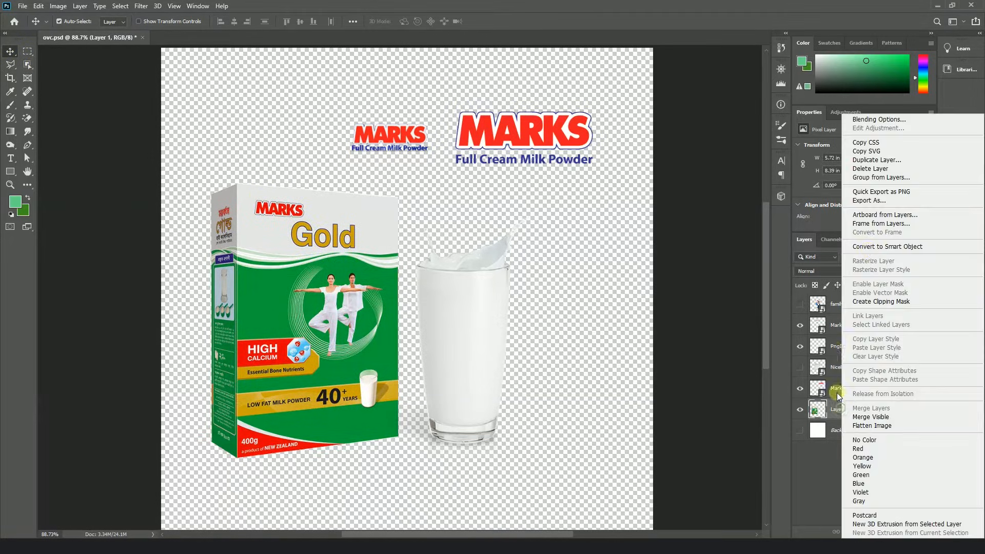
{"action": "left_click", "coordinate": [872, 247]}
Scale the cut-out box to about 77% and move it next to the milk glass.
{"action": "key", "text": "ctrl+t"}
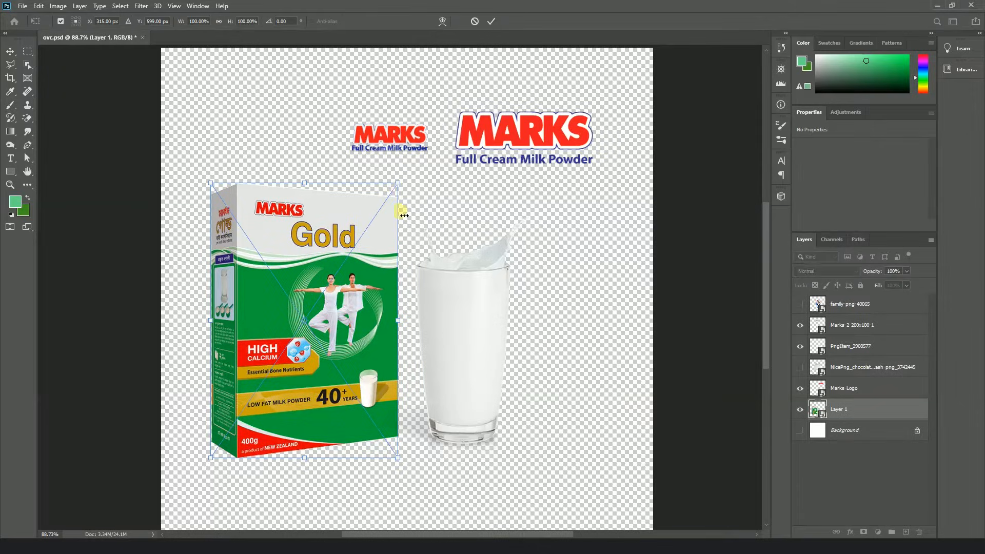
{"action": "left_click_drag", "start_coordinate": [400, 184], "coordinate": [377, 213]}
{"action": "scroll", "coordinate": [330, 229], "scroll_direction": "down", "scroll_amount": 1}
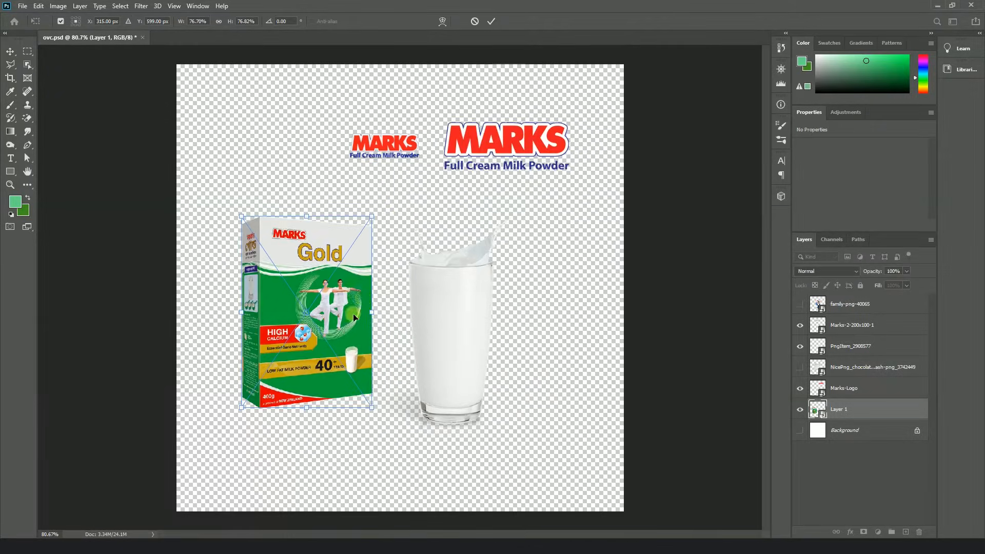
{"action": "left_click_drag", "start_coordinate": [343, 305], "coordinate": [371, 325]}
{"action": "key", "text": "Return"}
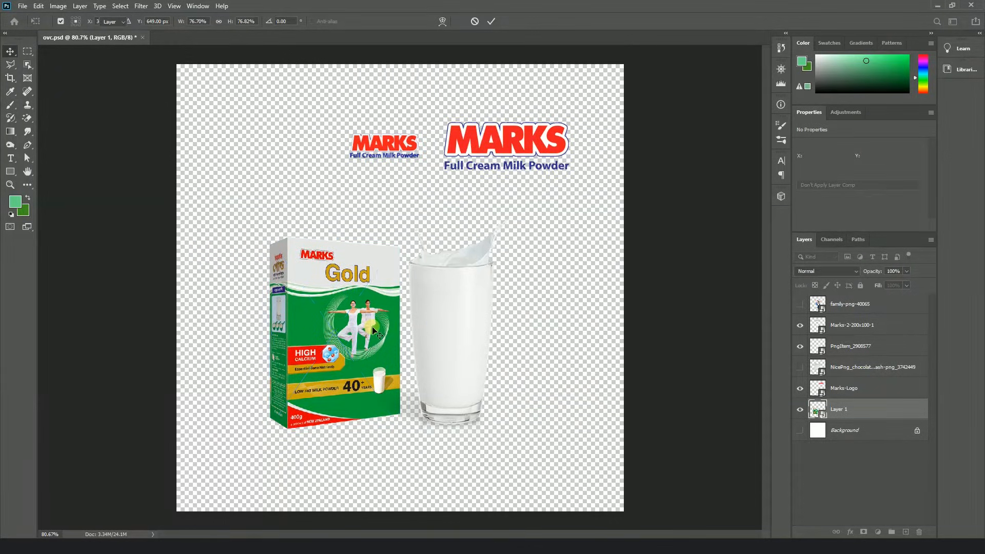
Scale the milk glass to about 45% against the box's lower right edge and move both to the lower centre of the canvas.
{"action": "left_click_drag", "start_coordinate": [471, 329], "coordinate": [460, 318]}
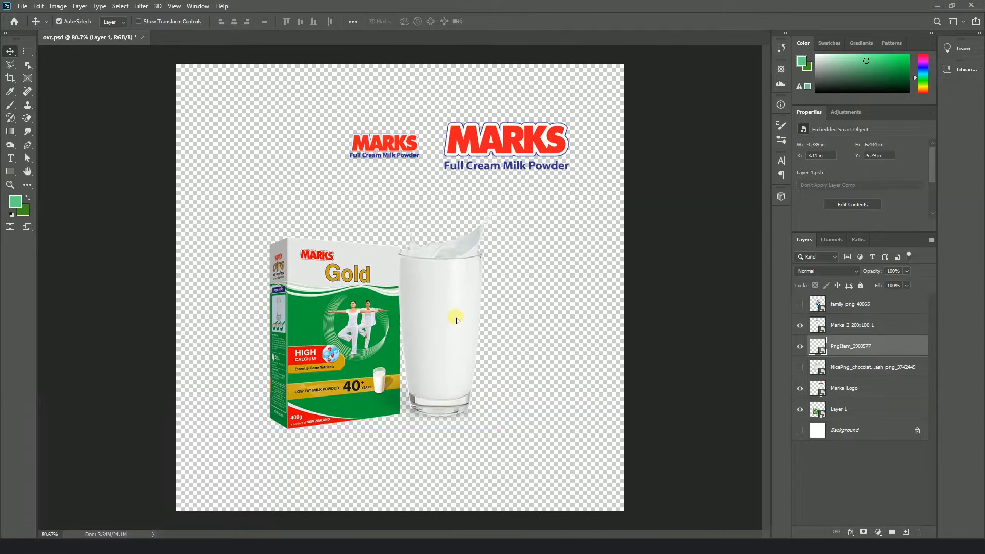
{"action": "key", "text": "ctrl+t"}
{"action": "left_click_drag", "start_coordinate": [501, 210], "coordinate": [461, 269]}
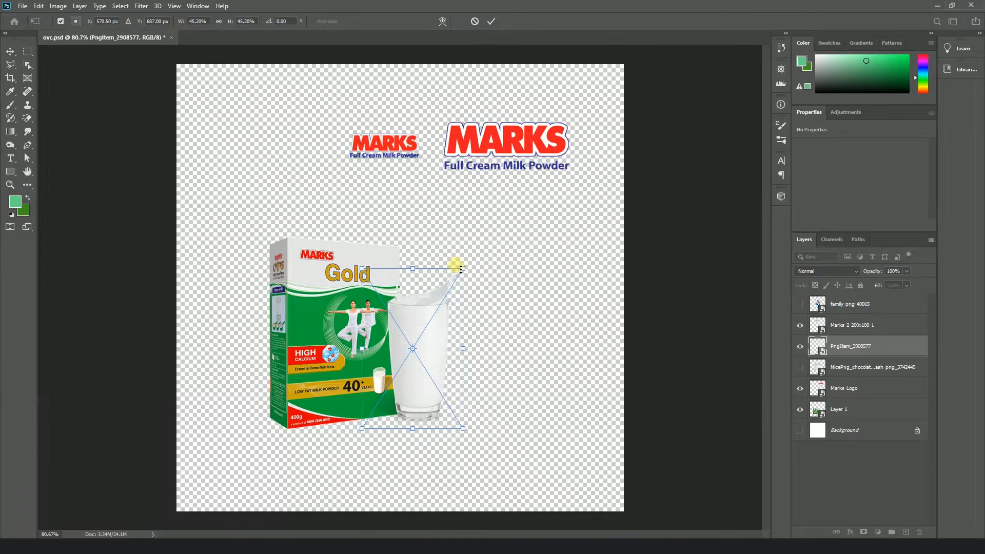
{"action": "key", "text": "Return"}
{"action": "left_click_drag", "start_coordinate": [279, 209], "coordinate": [457, 415]}
{"action": "left_click_drag", "start_coordinate": [424, 372], "coordinate": [467, 392]}
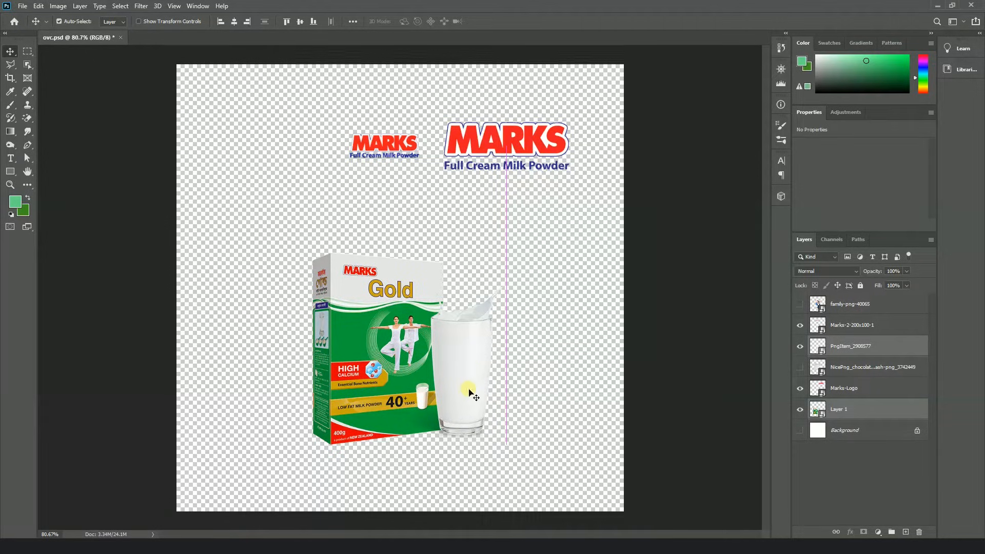
Delete the hidden family-png-40065 layer.
{"action": "left_click", "coordinate": [851, 389]}
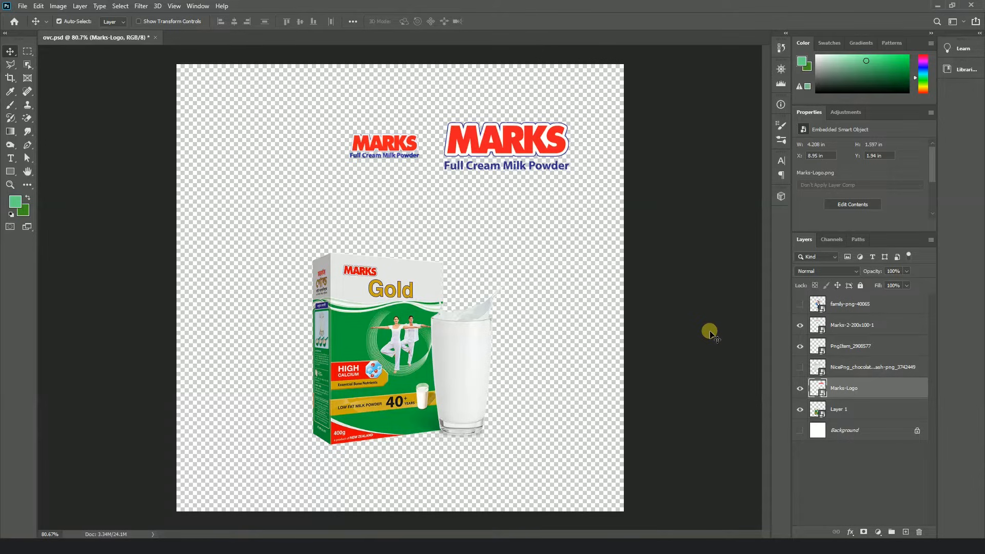
{"action": "left_click", "coordinate": [849, 304]}
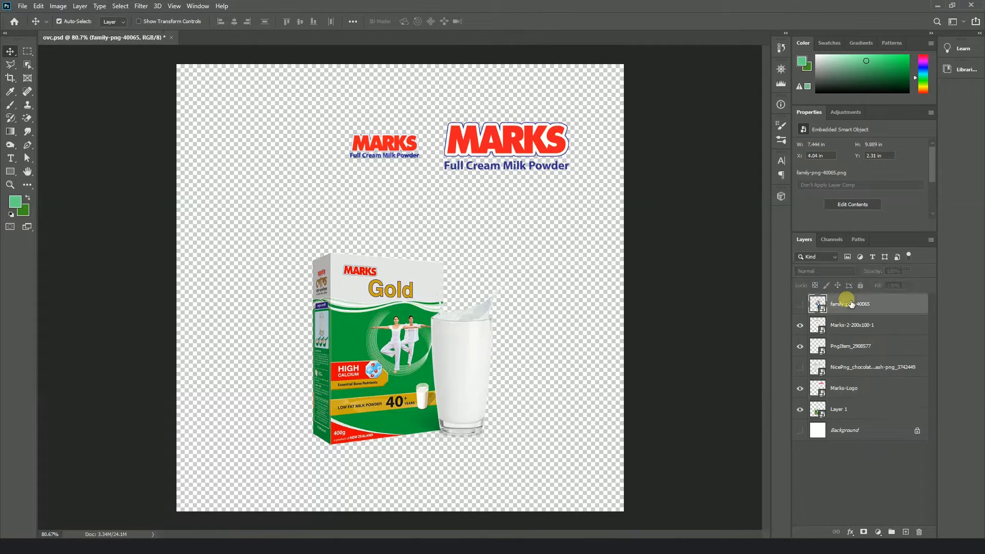
{"action": "key", "text": "Delete"}
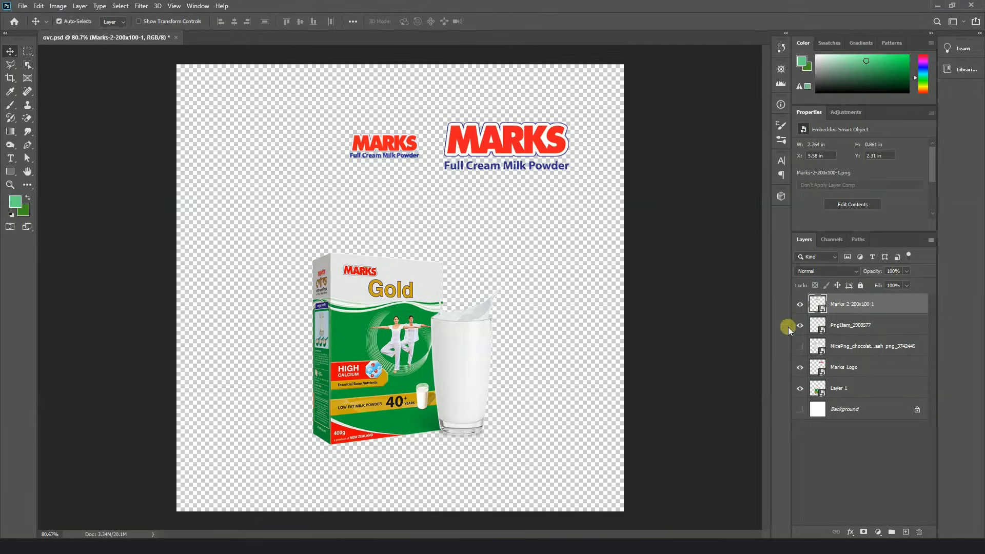
Show the NicePng chocolate-splash layer, move it below the box layer and reposition the splash around the box.
{"action": "left_click", "coordinate": [800, 346]}
{"action": "left_click_drag", "start_coordinate": [446, 309], "coordinate": [379, 305]}
{"action": "left_click_drag", "start_coordinate": [827, 346], "coordinate": [837, 398]}
{"action": "mouse_move", "coordinate": [410, 231]}
{"action": "left_mouse_down"}
{"action": "mouse_move", "coordinate": [434, 218]}
{"action": "mouse_move", "coordinate": [426, 220]}
{"action": "left_mouse_up"}
Scale the milk splash to about 75%, rotate it about 83 degrees and position it rising behind the box and glass.
{"action": "key", "text": "ctrl+t"}
{"action": "left_click_drag", "start_coordinate": [524, 113], "coordinate": [484, 158]}
{"action": "mouse_move", "coordinate": [458, 263]}
{"action": "left_mouse_down"}
{"action": "mouse_move", "coordinate": [481, 253]}
{"action": "mouse_move", "coordinate": [469, 250]}
{"action": "left_mouse_up"}
{"action": "left_click_drag", "start_coordinate": [534, 186], "coordinate": [487, 416]}
{"action": "left_click_drag", "start_coordinate": [463, 266], "coordinate": [490, 243]}
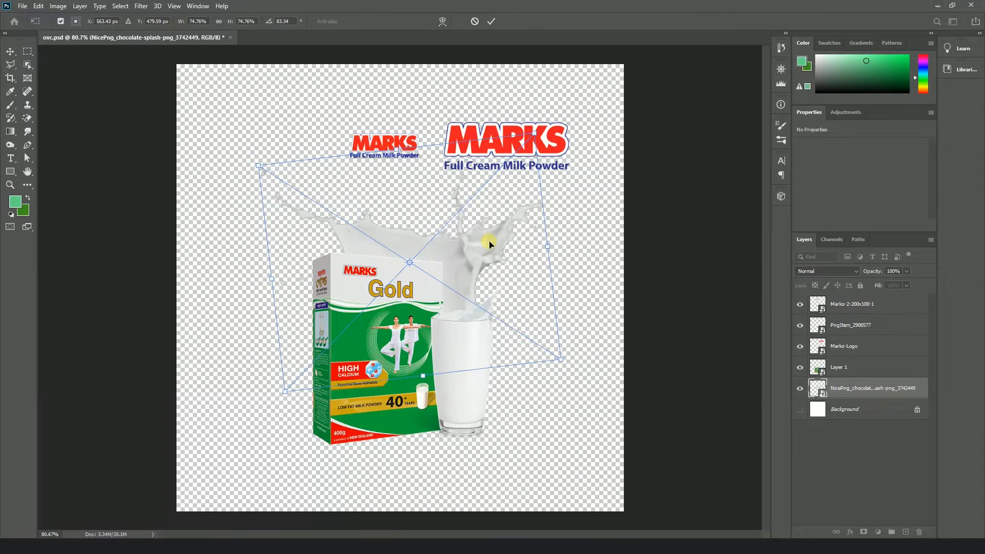
{"action": "key", "text": "Return"}
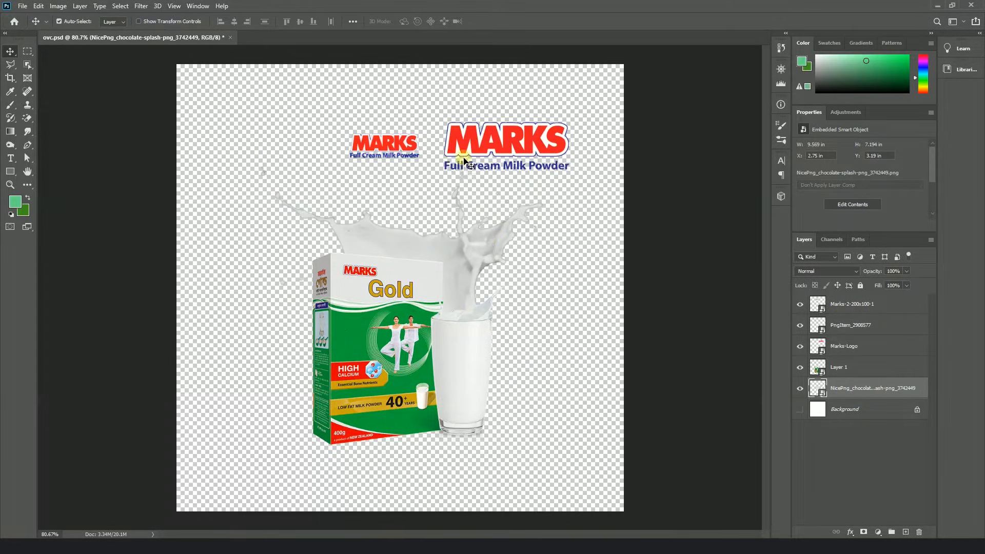
Show the Background layer and add a new empty layer directly above it.
{"action": "left_click", "coordinate": [799, 409]}
{"action": "left_click", "coordinate": [839, 409]}
{"action": "key", "text": "ctrl+minus"}
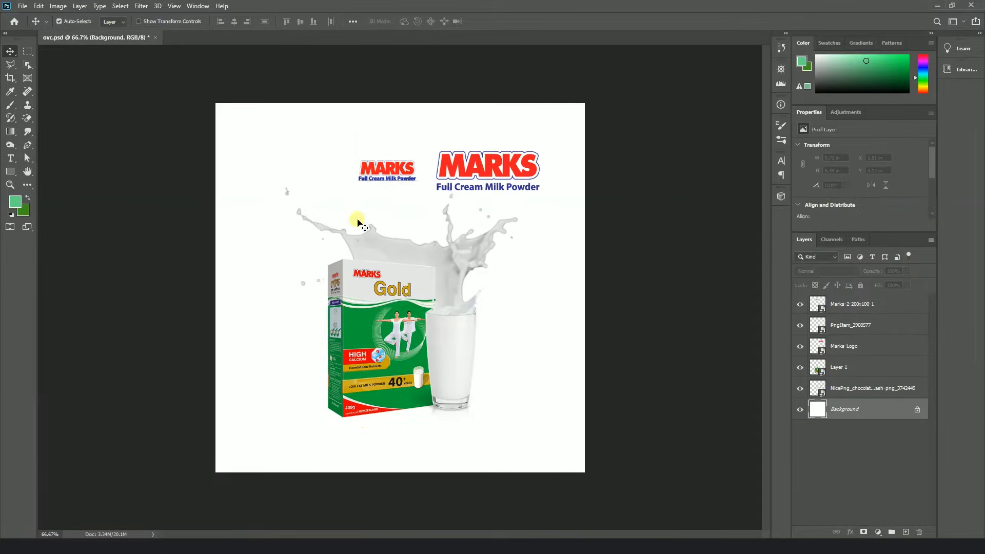
{"action": "left_click", "coordinate": [905, 532]}
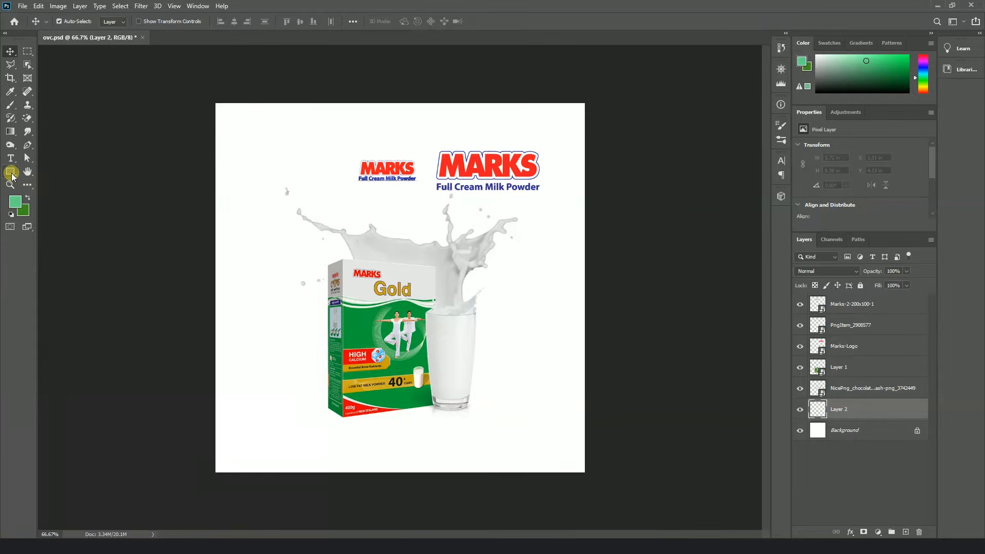
Set the foreground colour to the dark green #078733 sampled from the lower part of the box.
{"action": "left_click", "coordinate": [15, 202]}
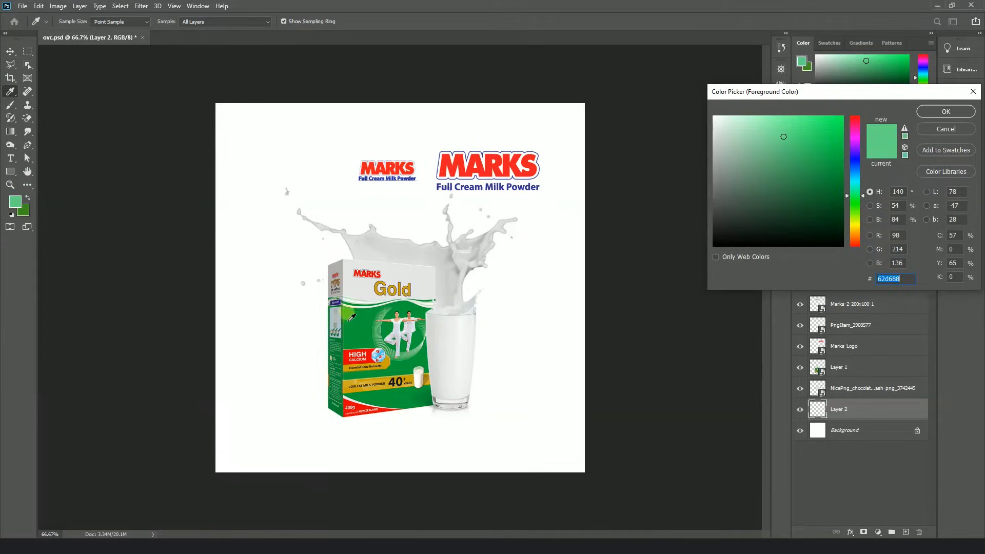
{"action": "left_click", "coordinate": [430, 403]}
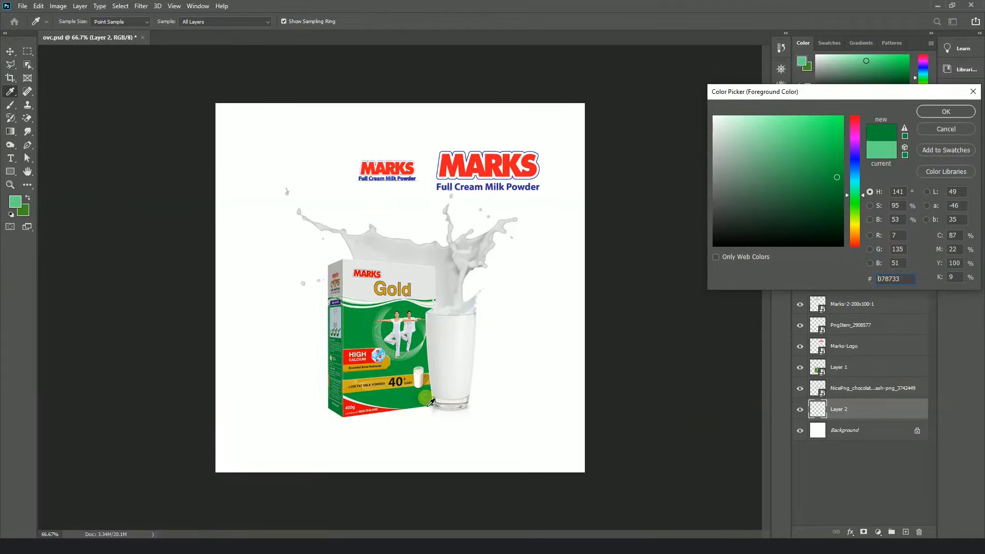
{"action": "left_click", "coordinate": [930, 113]}
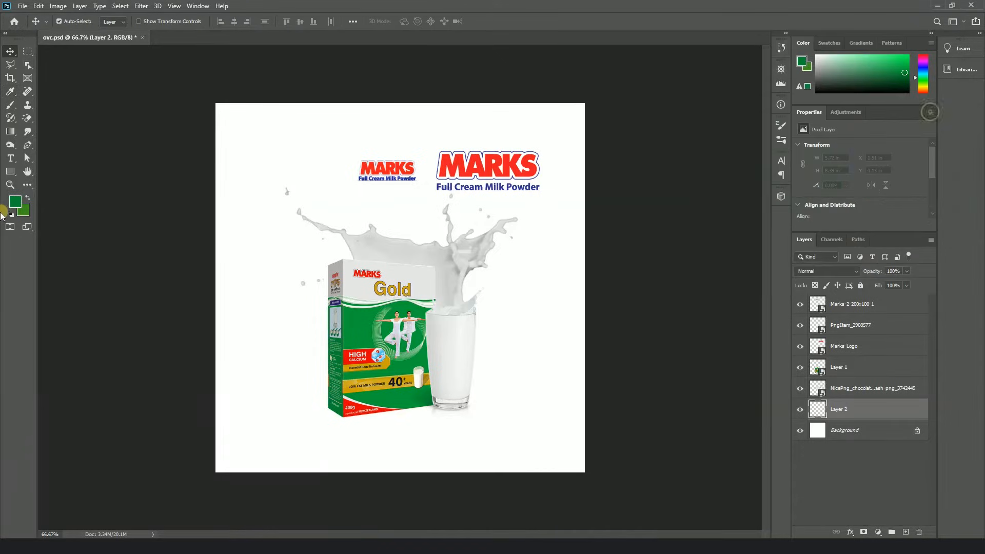
Swap the dark green to the background colour and set the foreground colour to light green #43d977.
{"action": "left_click", "coordinate": [15, 202]}
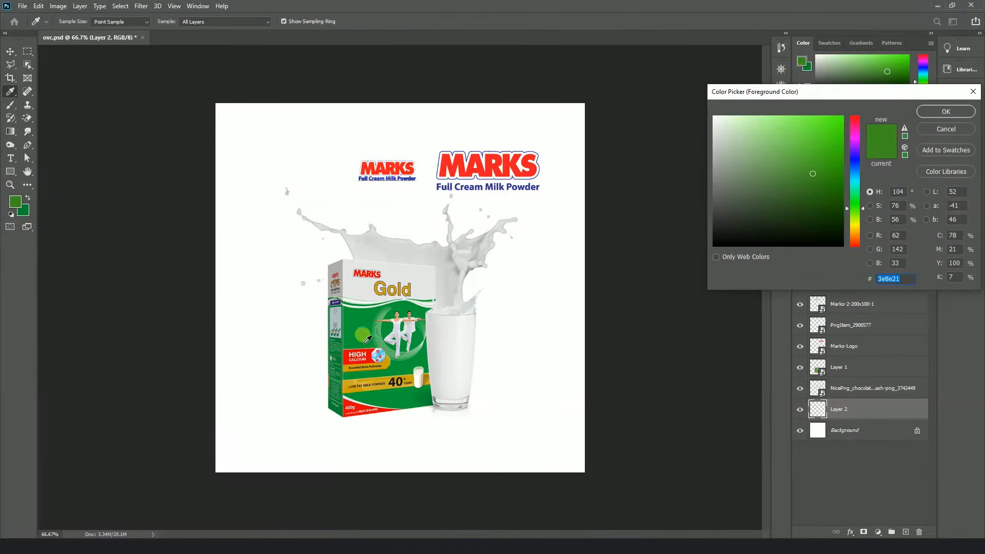
{"action": "left_click_drag", "start_coordinate": [821, 150], "coordinate": [808, 140]}
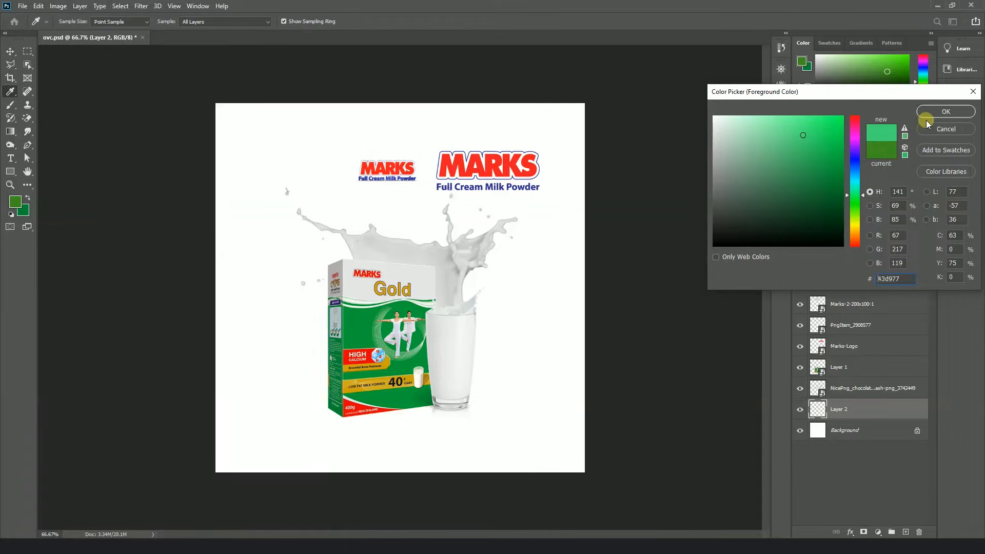
{"action": "left_click", "coordinate": [934, 112]}
Fill Layer 2 with a radial green gradient, turning Reverse off so the light centre lies behind the box and glass.
{"action": "left_click", "coordinate": [10, 132]}
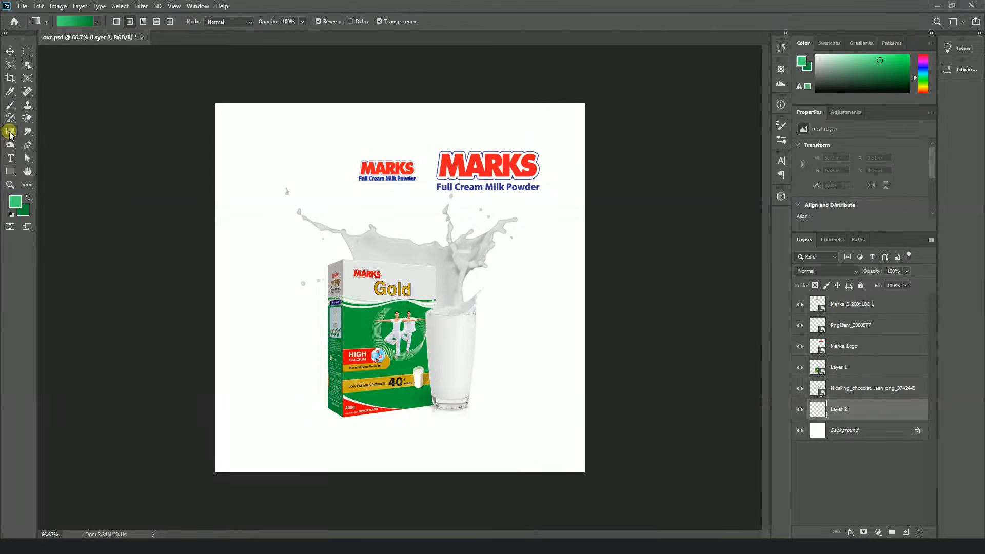
{"action": "left_click", "coordinate": [129, 22]}
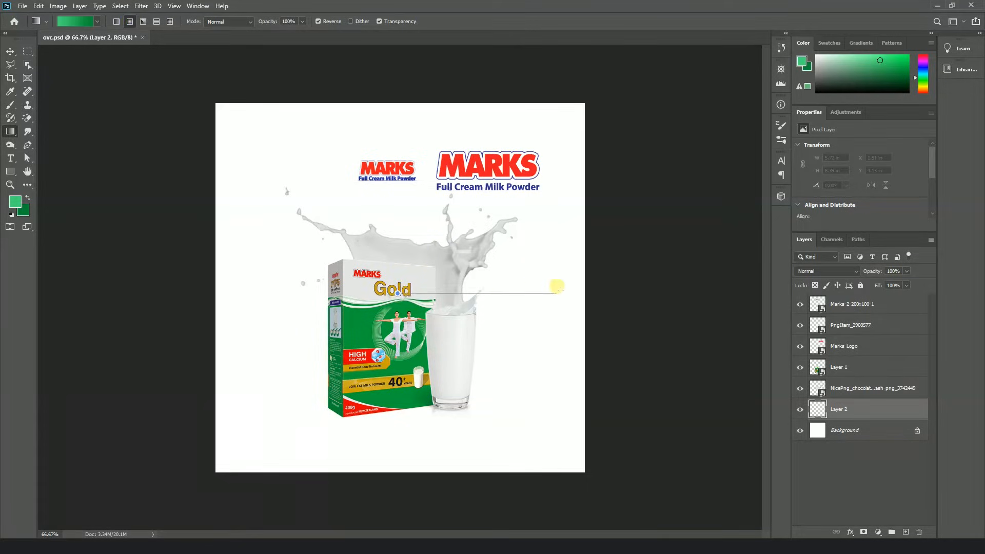
{"action": "left_click_drag", "start_coordinate": [583, 288], "coordinate": [588, 288]}
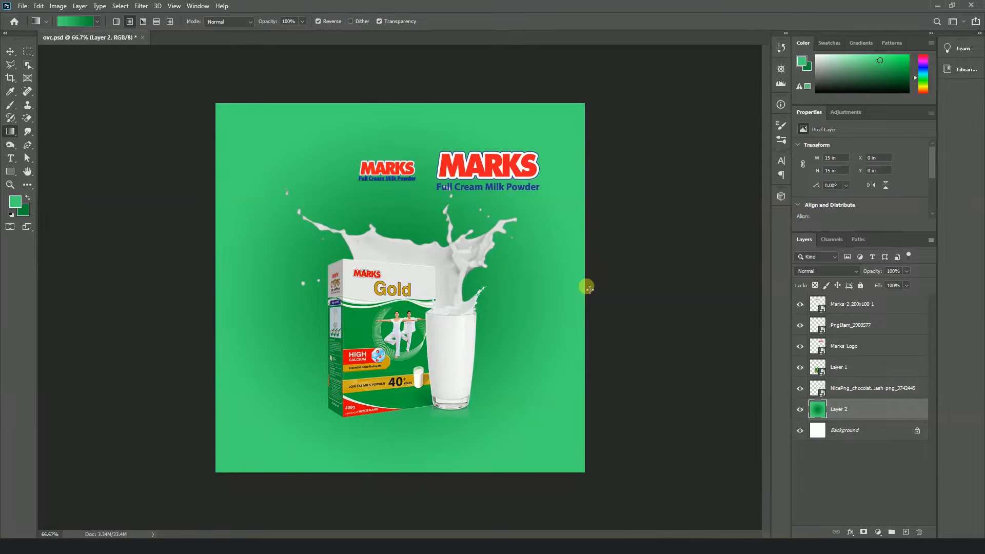
{"action": "left_click", "coordinate": [318, 21]}
{"action": "left_click_drag", "start_coordinate": [396, 314], "coordinate": [588, 310]}
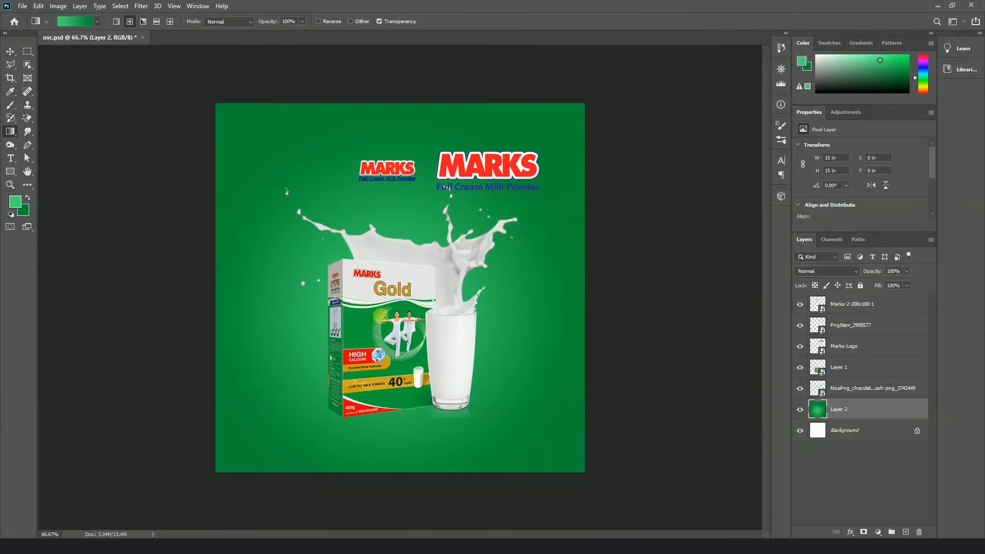
{"action": "left_click_drag", "start_coordinate": [441, 339], "coordinate": [589, 338]}
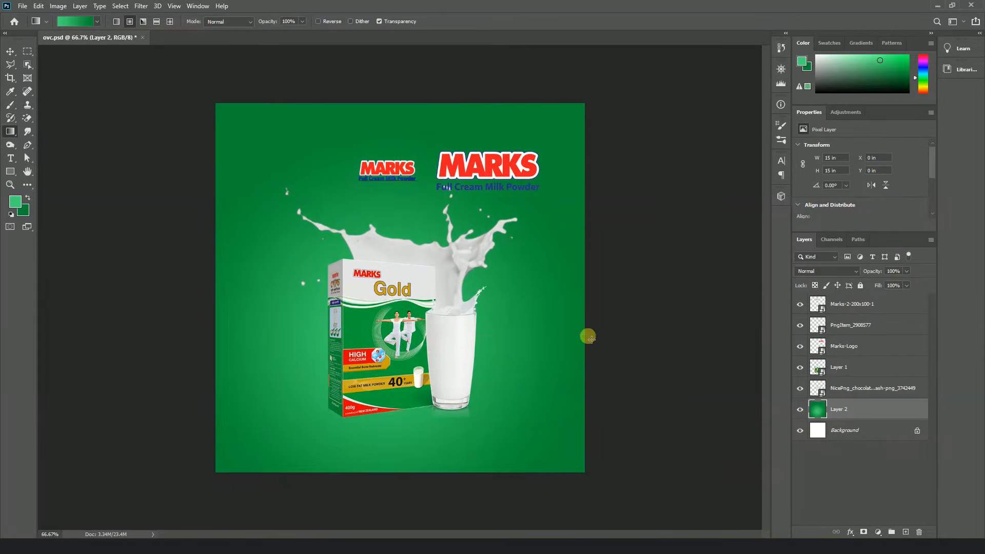
{"action": "left_click", "coordinate": [10, 51]}
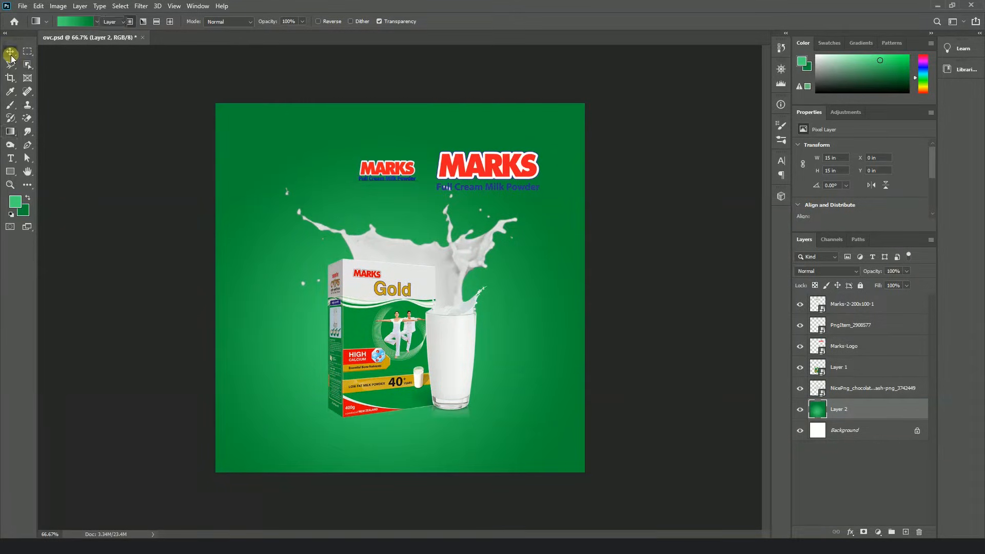
Add a new empty layer directly above the milk splash layer and below the product box layer.
{"action": "left_click", "coordinate": [371, 380]}
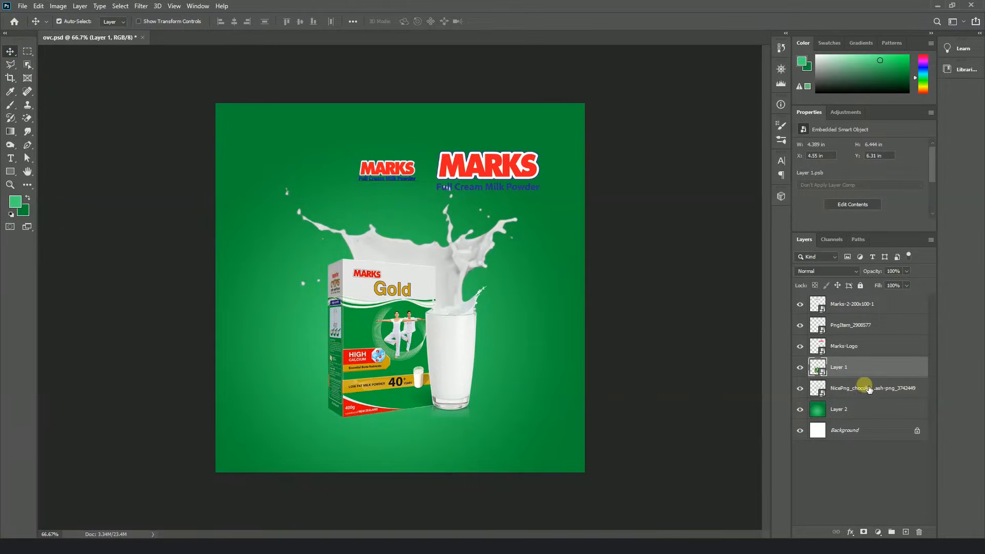
{"action": "left_click", "coordinate": [850, 390]}
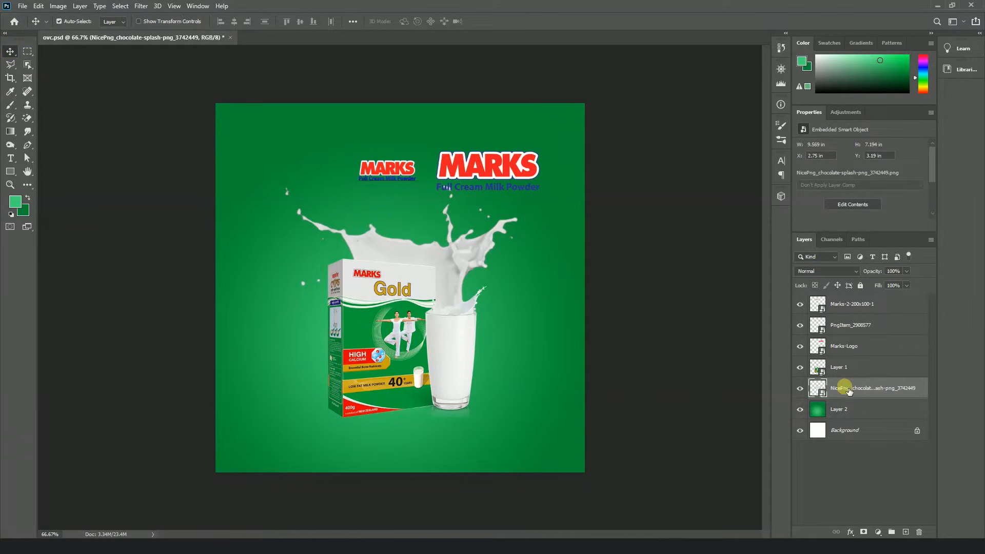
{"action": "left_click", "coordinate": [367, 391]}
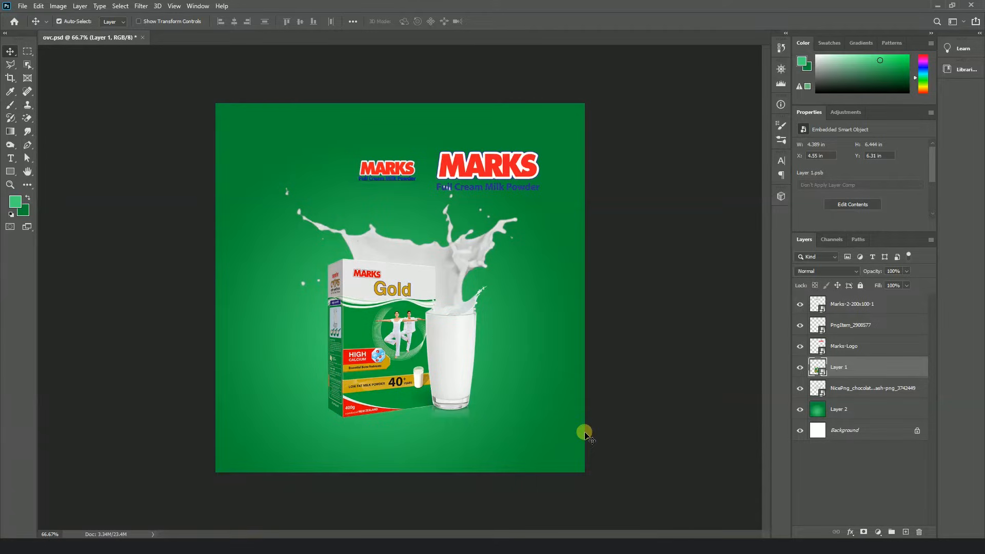
{"action": "left_click", "coordinate": [11, 105]}
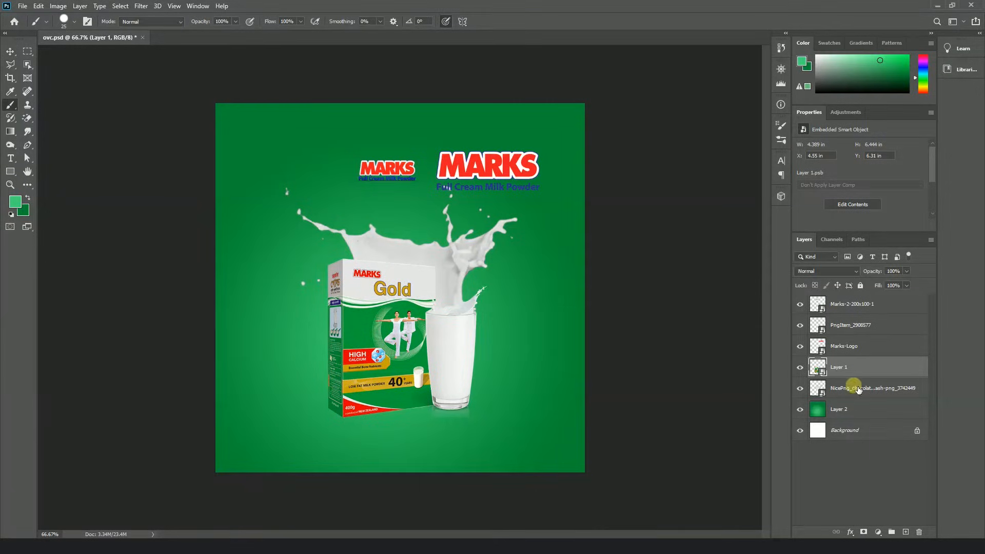
{"action": "left_click", "coordinate": [872, 388]}
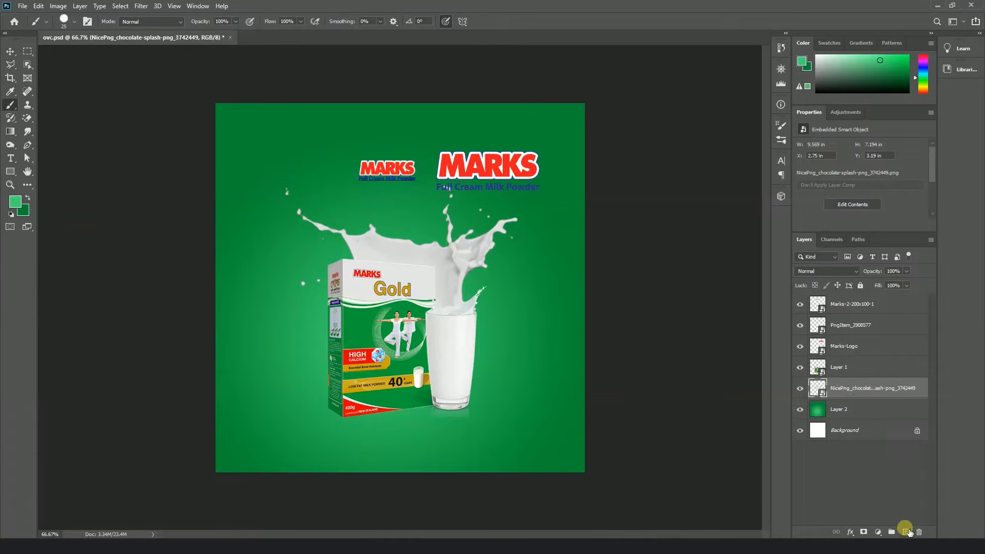
{"action": "left_click", "coordinate": [907, 532]}
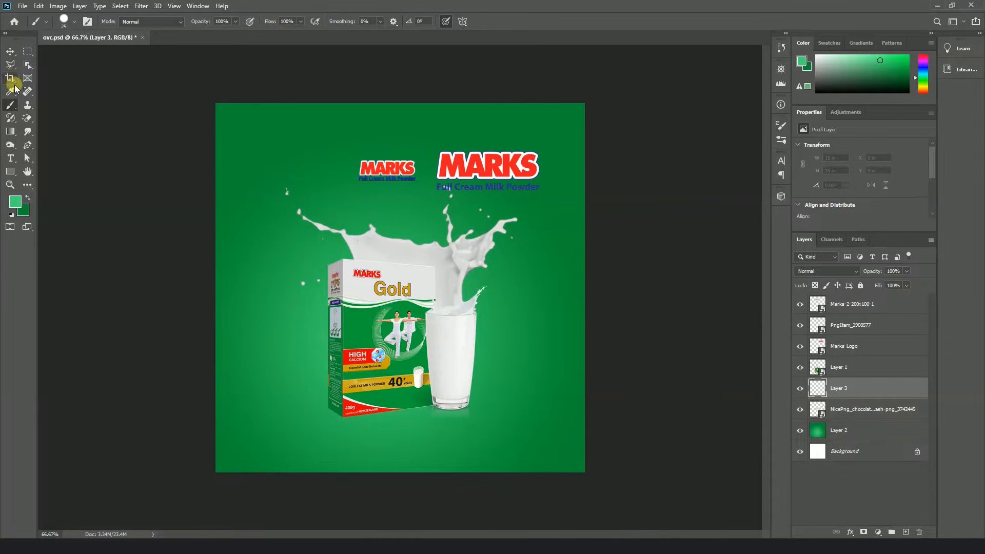
Set up the Brush tool with a soft round tip at 0% hardness.
{"action": "right_click", "coordinate": [11, 105]}
{"action": "left_click", "coordinate": [59, 106]}
{"action": "right_click", "coordinate": [390, 239]}
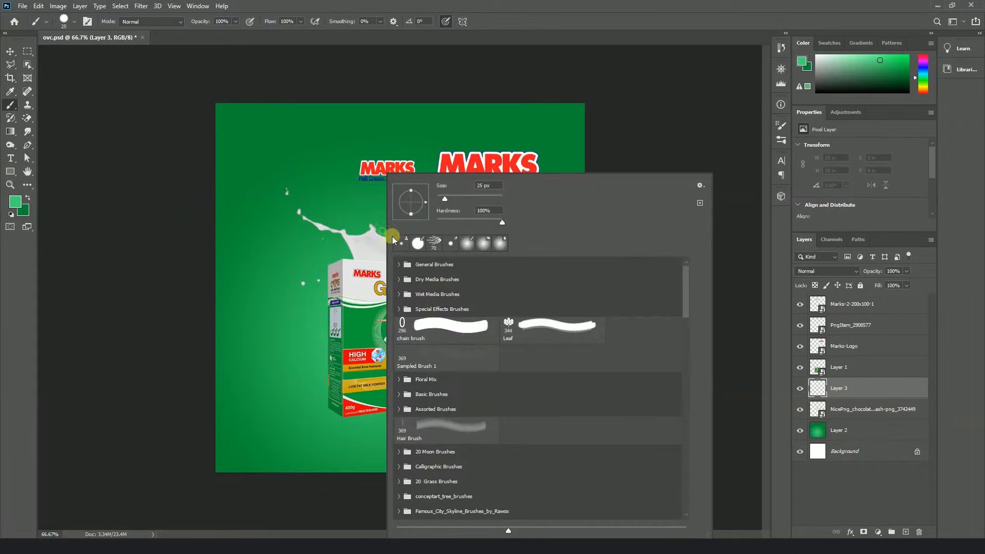
{"action": "left_click_drag", "start_coordinate": [500, 224], "coordinate": [385, 213]}
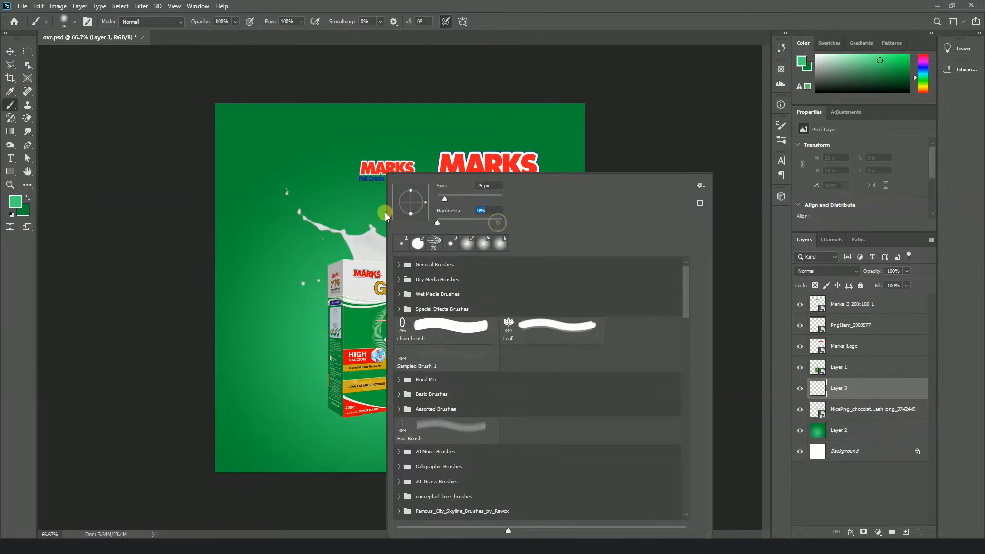
{"action": "left_click", "coordinate": [503, 32]}
Make dark green the foreground colour, enlarge the brush to 200 px and paint one soft dab beside the box on Layer 3.
{"action": "left_click", "coordinate": [34, 199]}
{"action": "key", "text": "bracketright"}
{"action": "key", "text": "bracketright"}
{"action": "key", "text": "bracketright"}
{"action": "key", "text": "bracketright"}
{"action": "key", "text": "bracketright"}
{"action": "key", "text": "bracketright"}
{"action": "key", "text": "bracketright"}
{"action": "key", "text": "bracketright"}
{"action": "left_click", "coordinate": [297, 343]}
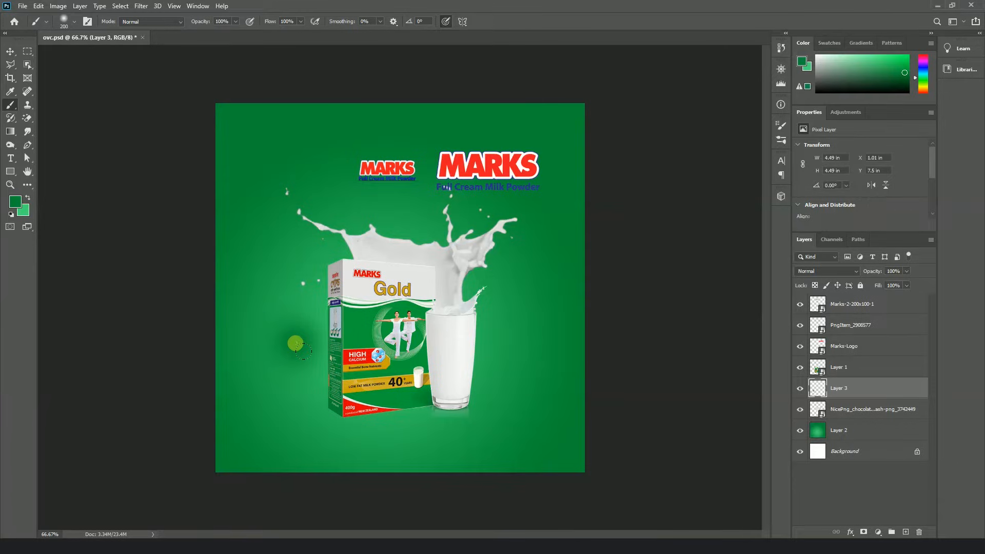
Convert Layer 3 to a smart object, then flatten, widen and rotate the dab about -5.4° as a shadow beneath the box.
{"action": "right_click", "coordinate": [844, 394]}
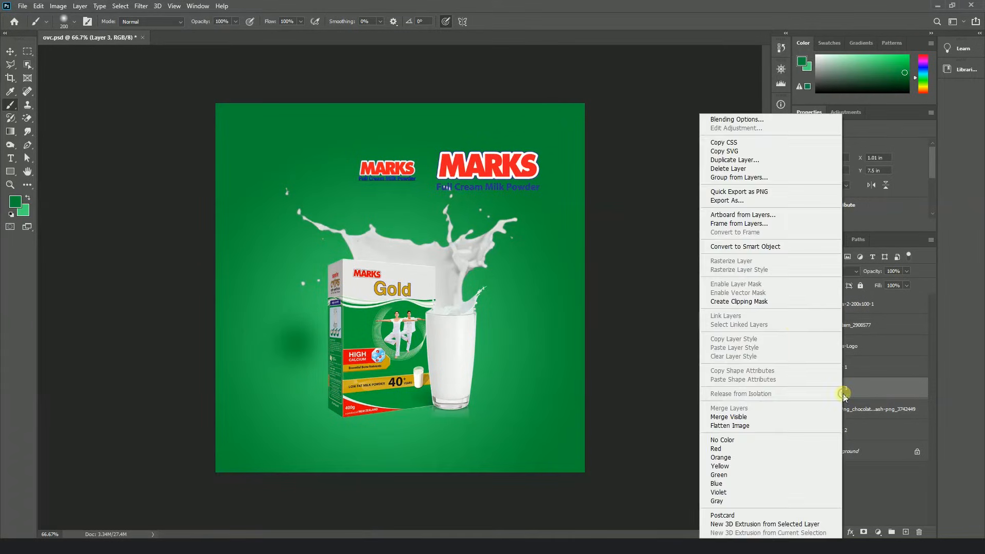
{"action": "left_click", "coordinate": [739, 247]}
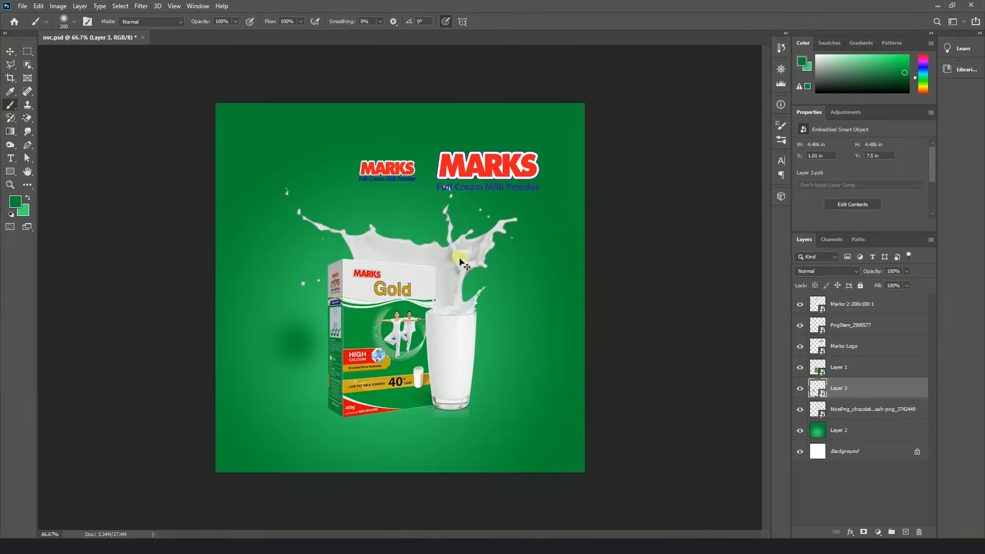
{"action": "key", "text": "ctrl+t"}
{"action": "mouse_move", "coordinate": [351, 292]}
{"action": "left_mouse_down"}
{"action": "mouse_move", "coordinate": [439, 420]}
{"action": "mouse_move", "coordinate": [462, 414]}
{"action": "mouse_move", "coordinate": [439, 423]}
{"action": "mouse_move", "coordinate": [448, 417]}
{"action": "left_mouse_up"}
{"action": "left_click_drag", "start_coordinate": [501, 344], "coordinate": [519, 334]}
{"action": "left_click_drag", "start_coordinate": [376, 407], "coordinate": [386, 414]}
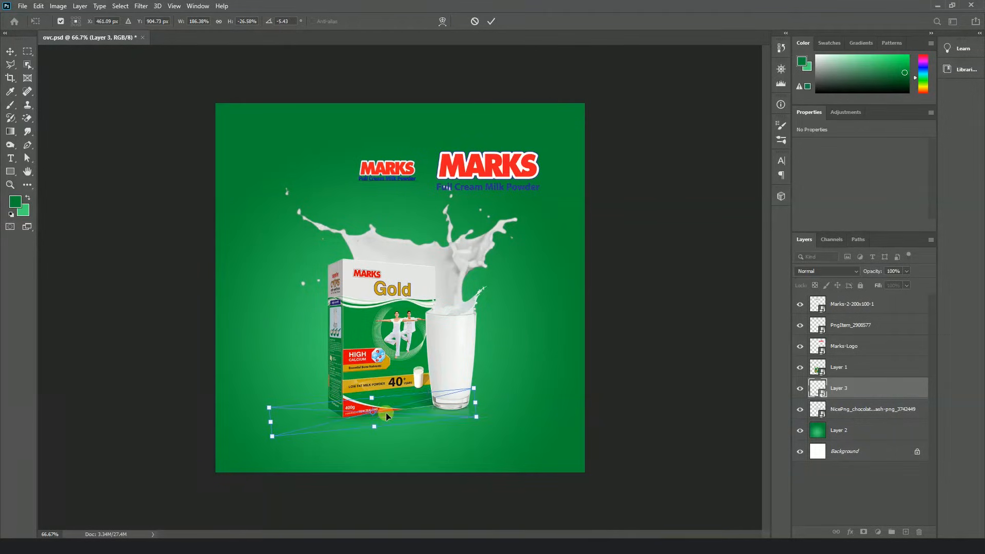
{"action": "key", "text": "Return"}
Combine the product box layer and its shadow layer into one smart object, checking it by toggling its visibility.
{"action": "left_click", "coordinate": [11, 51]}
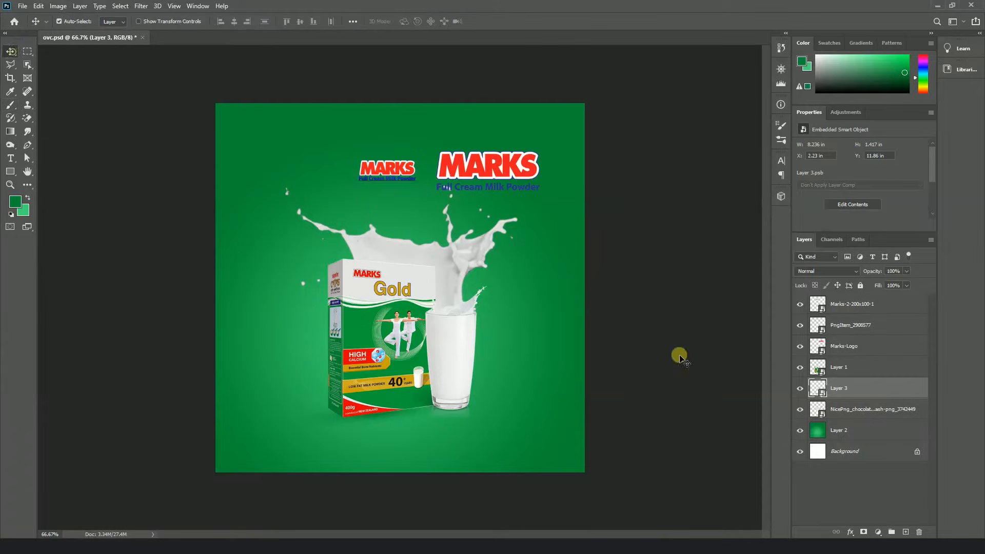
{"action": "left_click", "coordinate": [846, 369], "text": "ctrl"}
{"action": "right_click", "coordinate": [844, 370]}
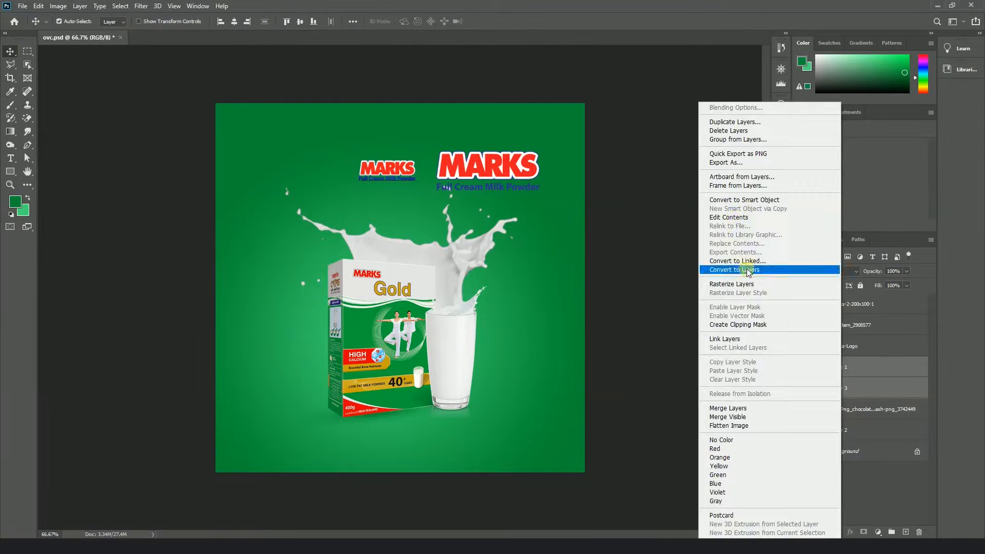
{"action": "left_click", "coordinate": [734, 205]}
{"action": "left_click", "coordinate": [804, 367]}
{"action": "left_click", "coordinate": [805, 367]}
{"action": "left_click", "coordinate": [804, 367]}
{"action": "left_click", "coordinate": [804, 367]}
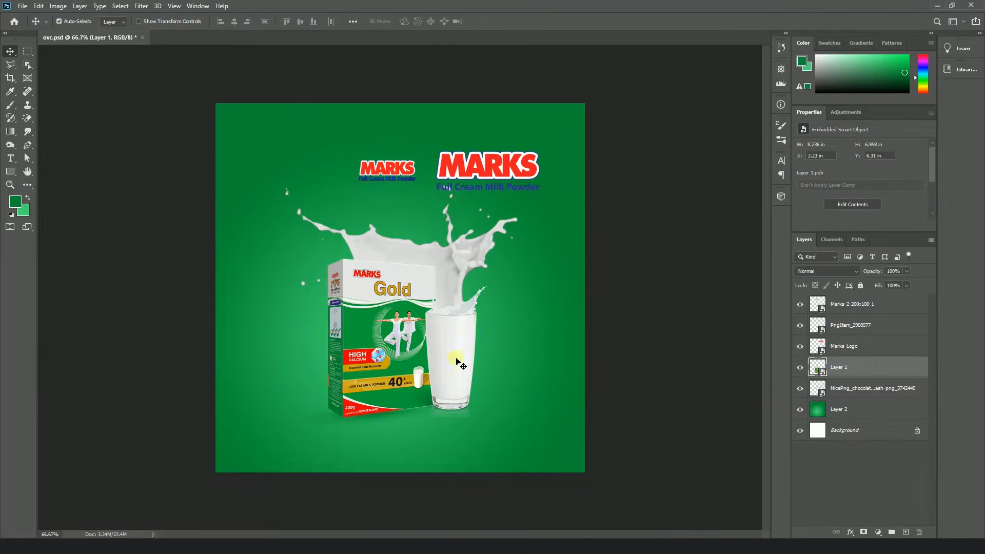
Move the large Marks logo to the canvas's upper-left corner and scale it to about 59%.
{"action": "left_click_drag", "start_coordinate": [446, 268], "coordinate": [452, 265]}
{"action": "left_click_drag", "start_coordinate": [456, 174], "coordinate": [248, 143]}
{"action": "key", "text": "ctrl+t"}
{"action": "left_click_drag", "start_coordinate": [337, 160], "coordinate": [292, 149]}
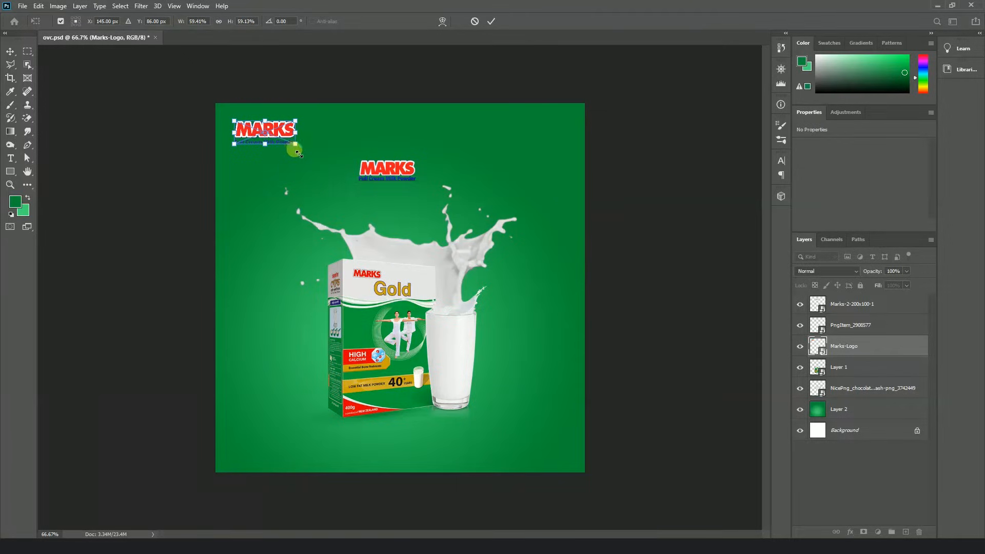
{"action": "left_click", "coordinate": [334, 166]}
Delete the smaller duplicate Marks logo and nudge the remaining logo down to Y 1 in.
{"action": "left_click", "coordinate": [383, 175]}
{"action": "key", "text": "Delete"}
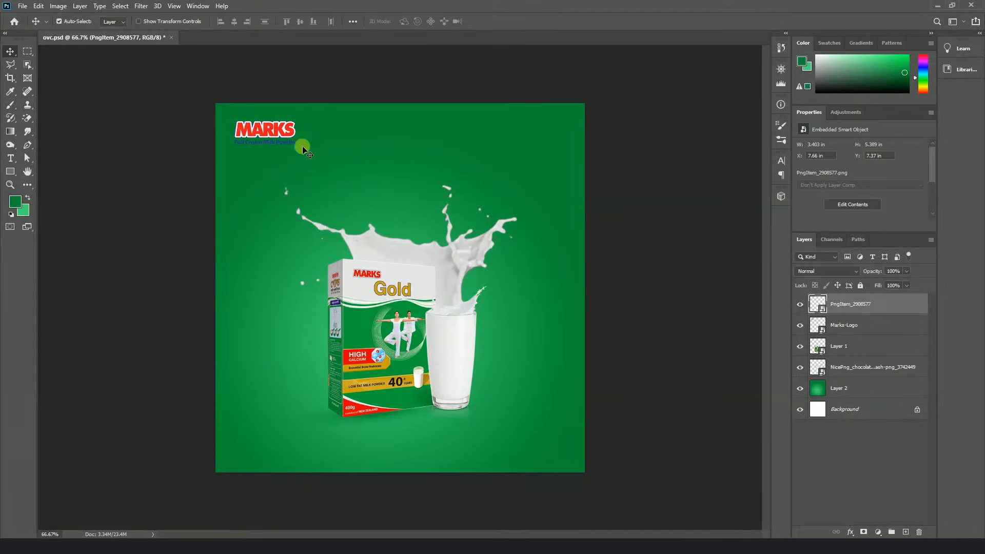
{"action": "left_click_drag", "start_coordinate": [277, 136], "coordinate": [277, 142]}
{"action": "left_click", "coordinate": [488, 202]}
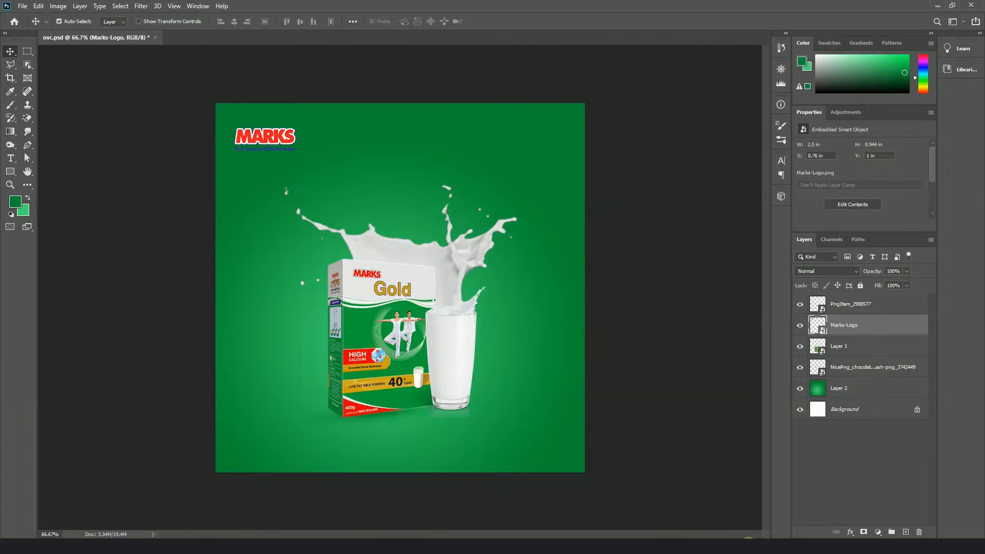
Copy the Bengali headline from Content.txt in the Marks Milk Ad Design folder and start a text line above the splash in Photoshop.
{"action": "key", "text": "alt+Tab"}
{"action": "double_click", "coordinate": [340, 79]}
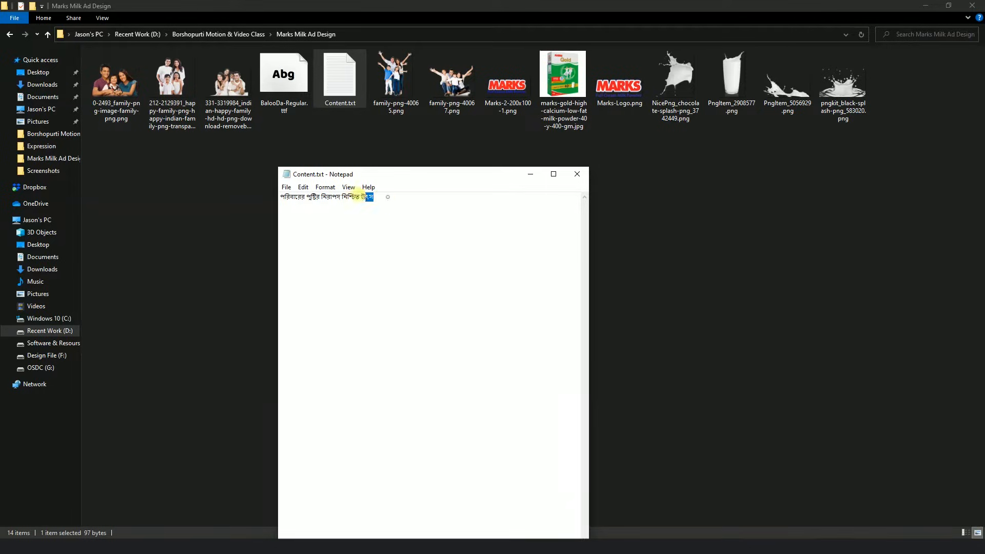
{"action": "left_click_drag", "start_coordinate": [361, 197], "coordinate": [274, 196]}
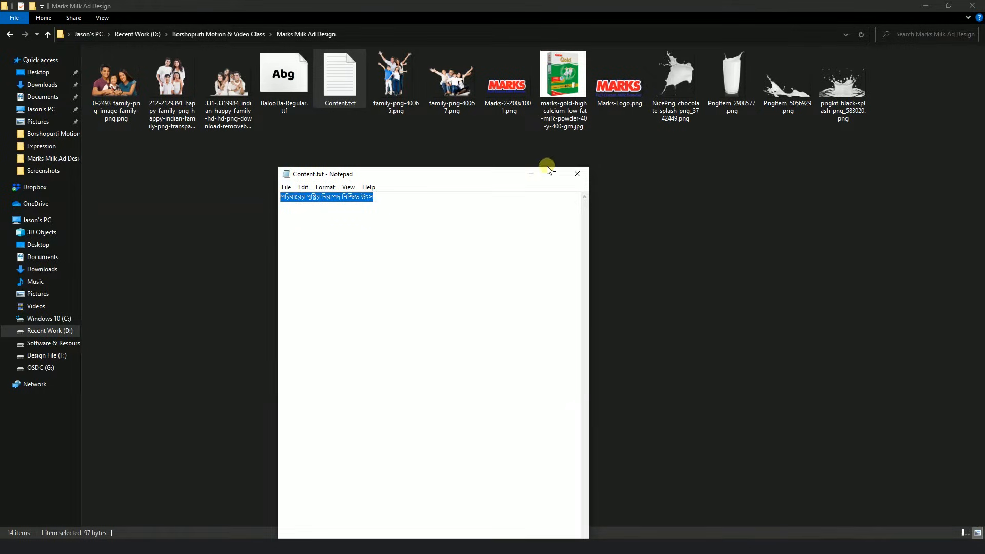
{"action": "left_click", "coordinate": [530, 174]}
{"action": "key", "text": "alt+Tab"}
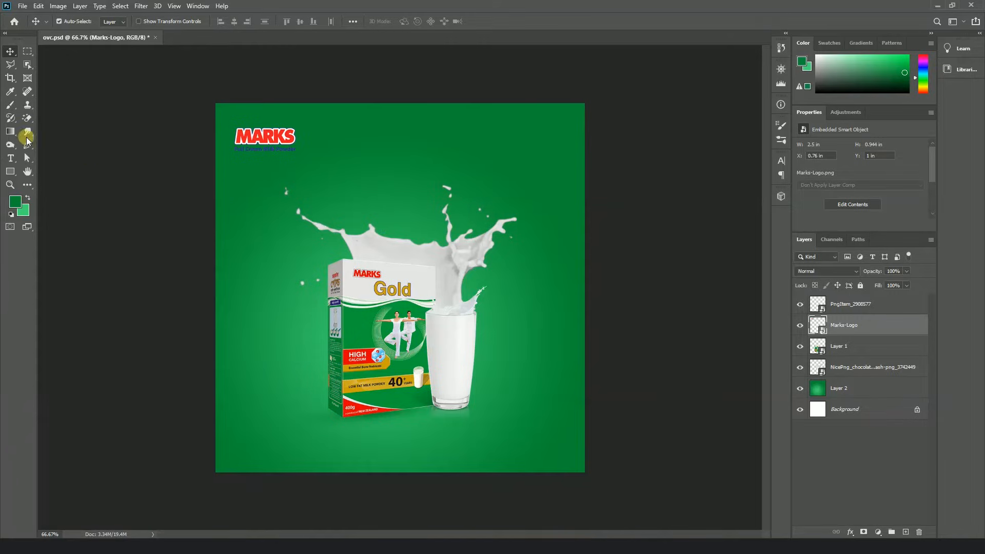
{"action": "left_click", "coordinate": [11, 159]}
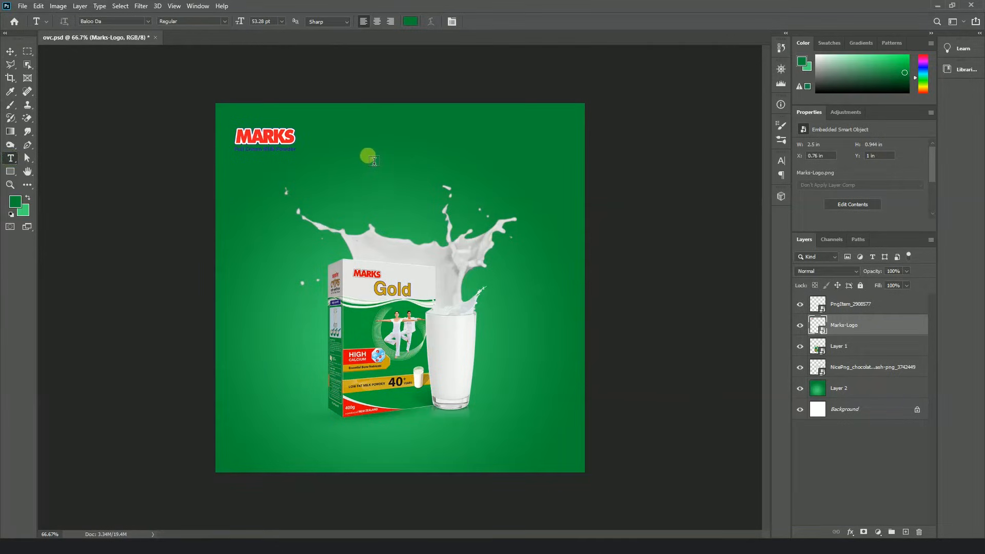
{"action": "left_click", "coordinate": [367, 156]}
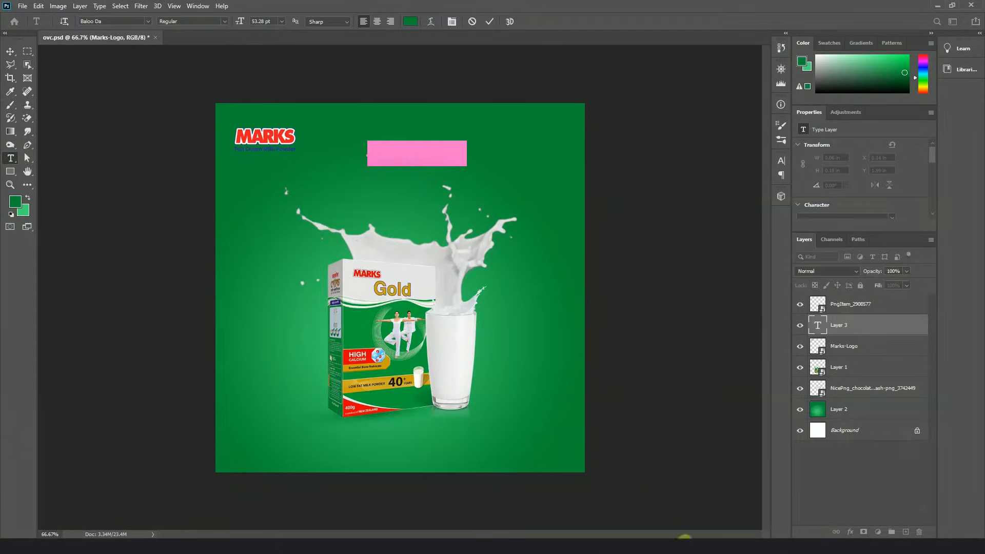
Preview the BalooDa-Regular.ttf font file from the project folder and return to the Photoshop document.
{"action": "left_click", "coordinate": [520, 536]}
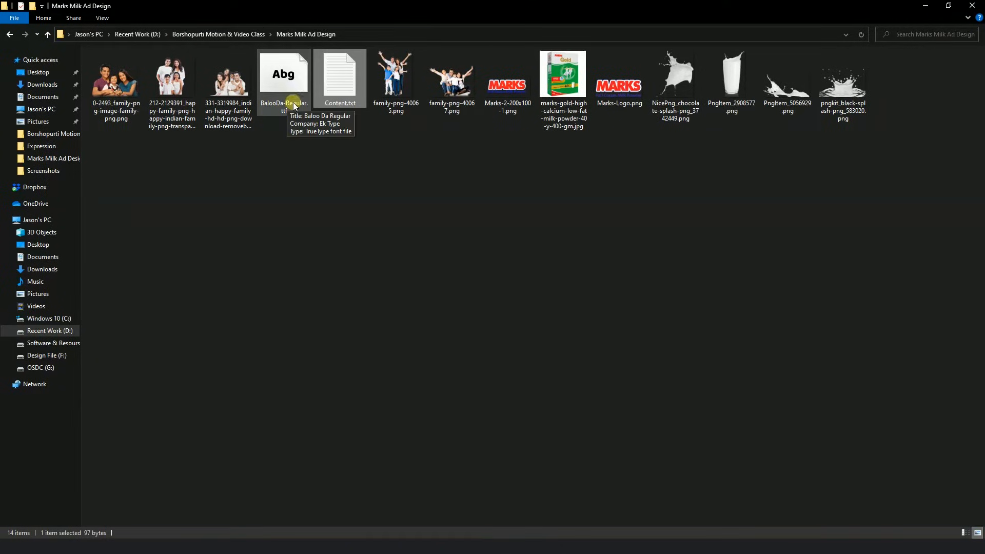
{"action": "left_click", "coordinate": [287, 85]}
{"action": "double_click", "coordinate": [287, 85]}
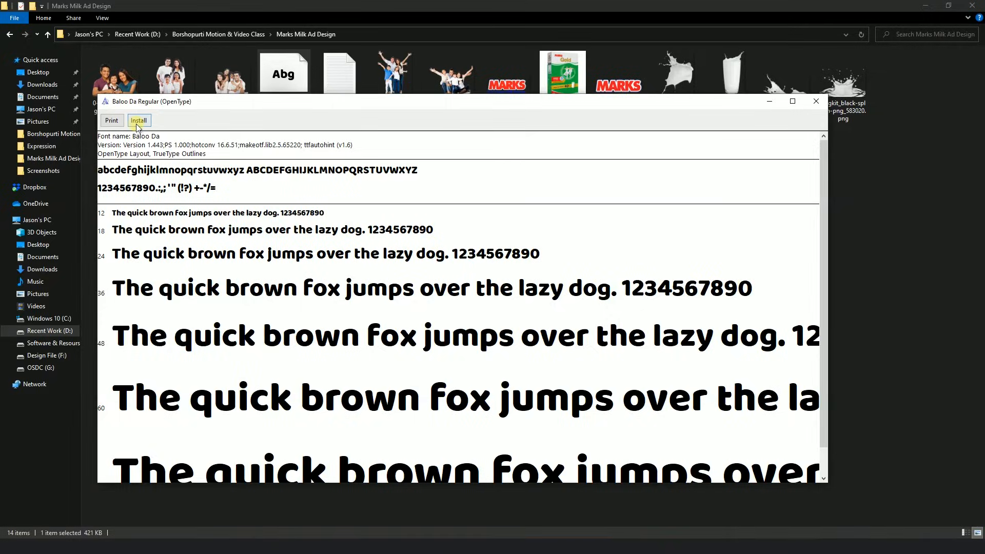
{"action": "left_click", "coordinate": [816, 102]}
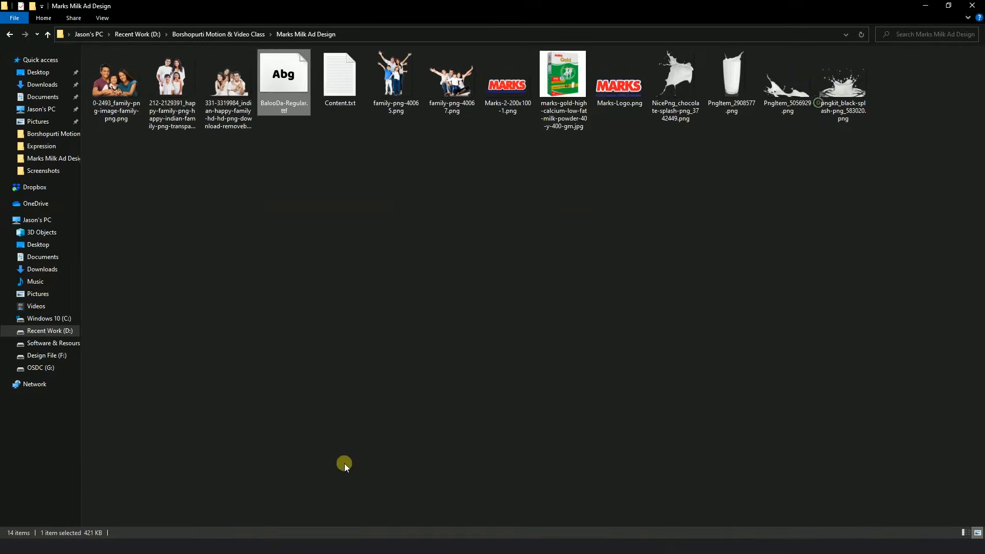
{"action": "left_click", "coordinate": [192, 536]}
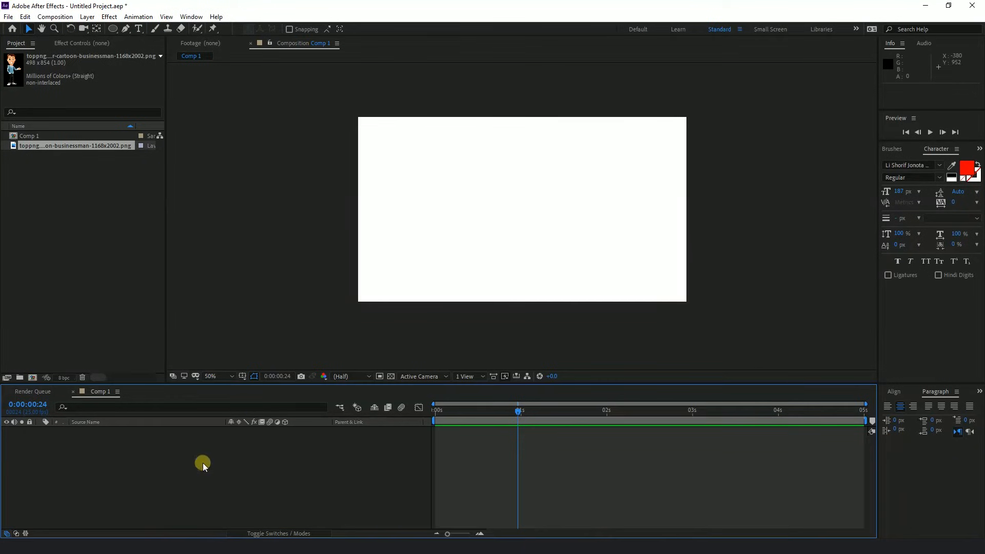
{"action": "left_click", "coordinate": [98, 535]}
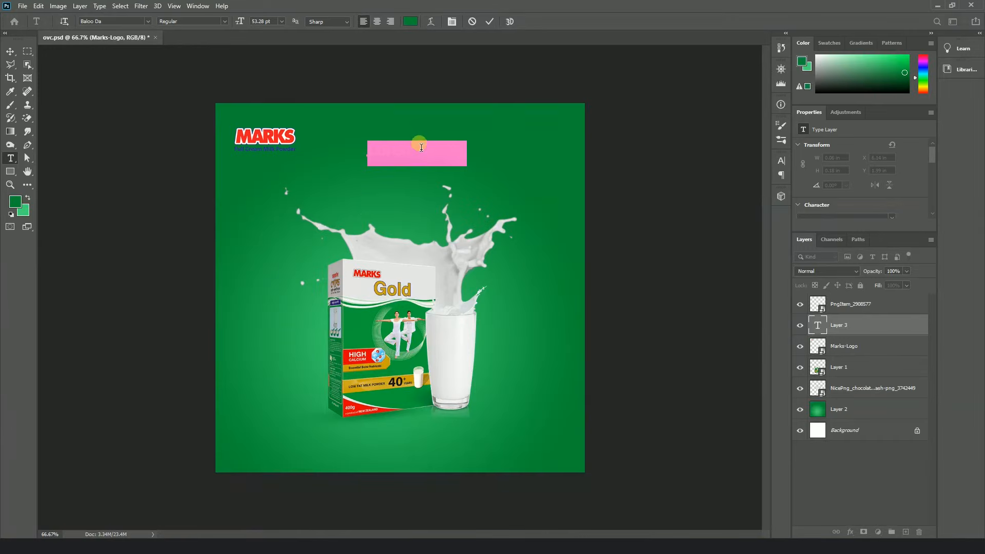
Paste the copied Bengali headline into the text line and colour it near-white #fcfcfc.
{"action": "key", "text": "ctrl+v"}
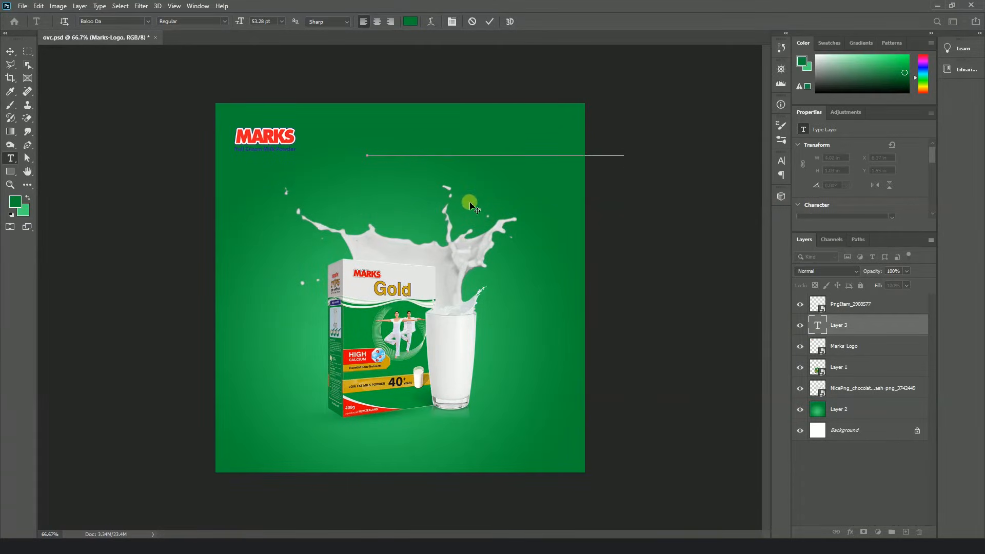
{"action": "key", "text": "ctrl+a"}
{"action": "left_click", "coordinate": [410, 23]}
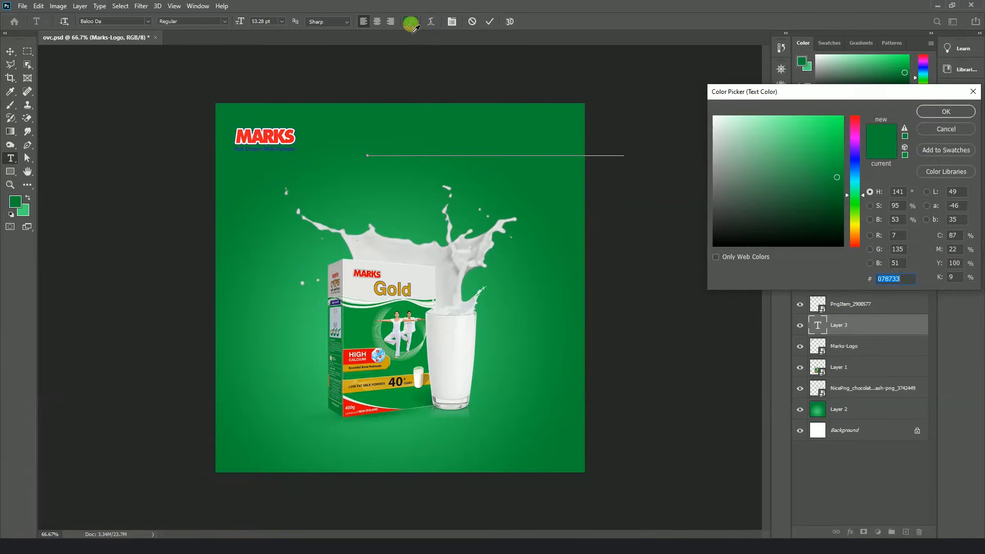
{"action": "left_click_drag", "start_coordinate": [734, 141], "coordinate": [717, 121]}
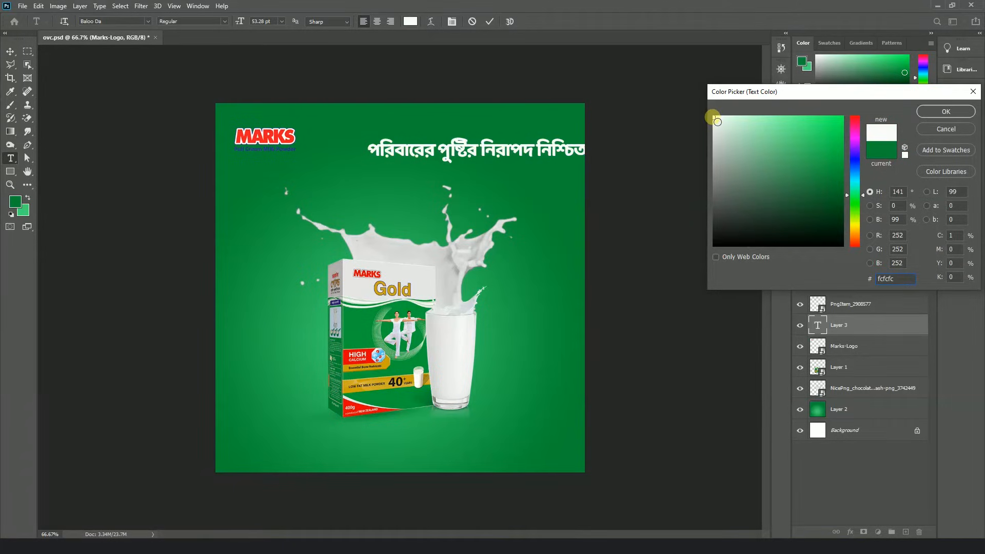
{"action": "left_click", "coordinate": [932, 113]}
Shift the headline to fit within the canvas above the splash and break it into two lines after পুষ্টির.
{"action": "left_click_drag", "start_coordinate": [451, 213], "coordinate": [385, 231]}
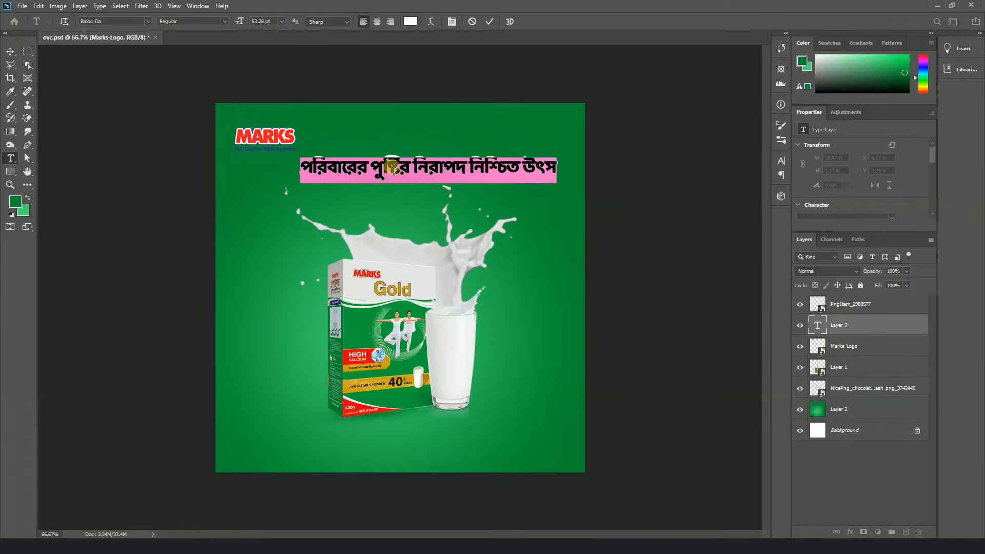
{"action": "left_click", "coordinate": [414, 165]}
{"action": "key", "text": "Return"}
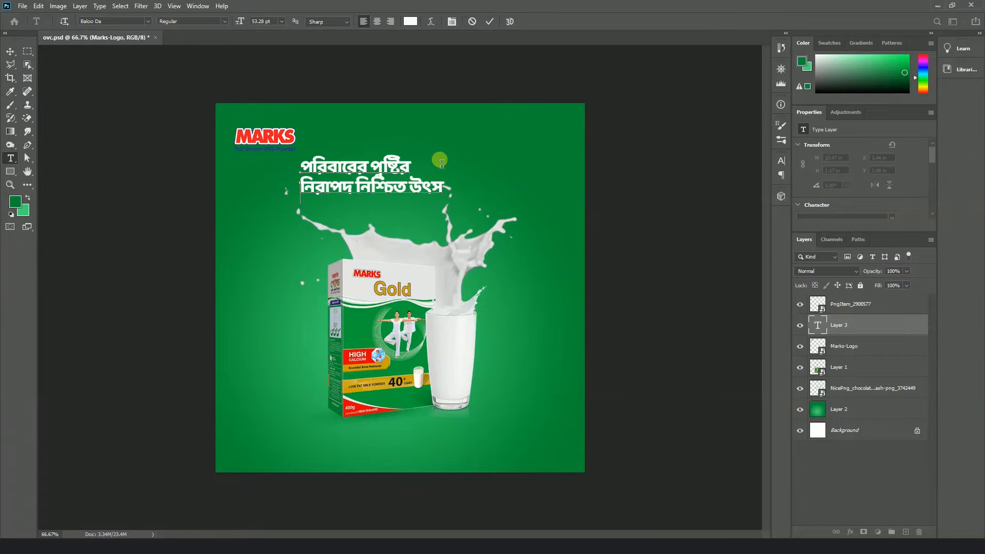
Centre-align the two-line Bengali headline and move it to the middle of the canvas above the splash.
{"action": "scroll", "coordinate": [442, 165], "scroll_direction": "up", "scroll_amount": 1}
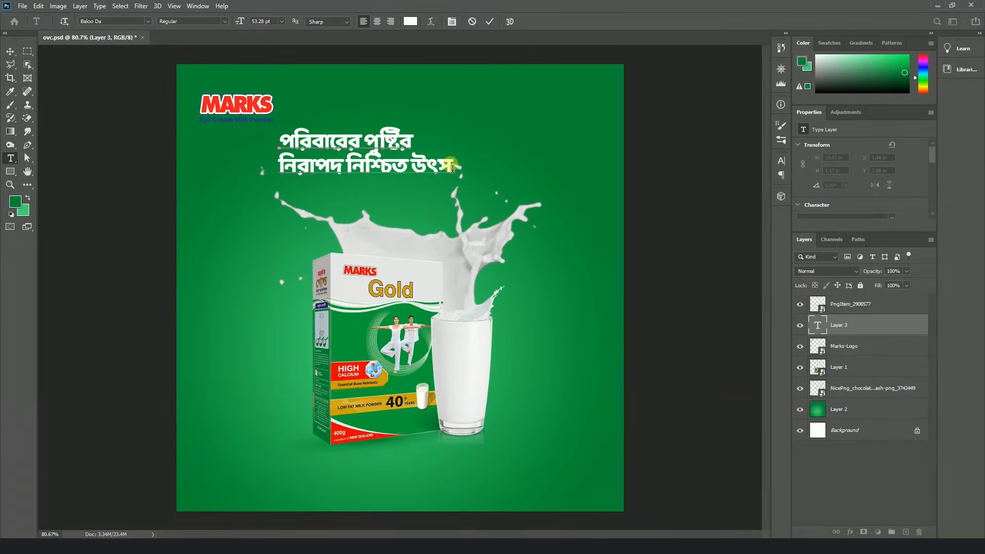
{"action": "left_click_drag", "start_coordinate": [458, 170], "coordinate": [282, 134]}
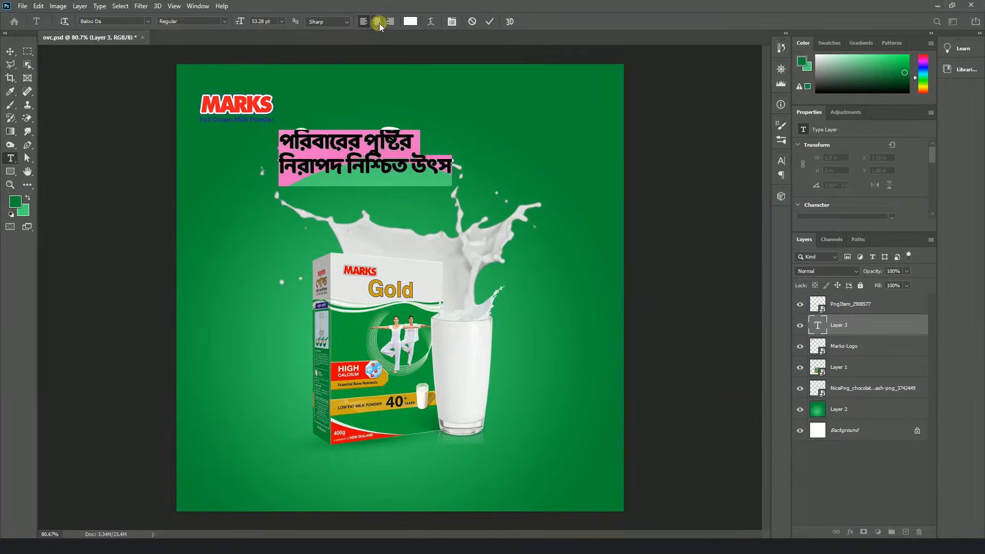
{"action": "left_click", "coordinate": [378, 22]}
{"action": "left_click", "coordinate": [10, 51]}
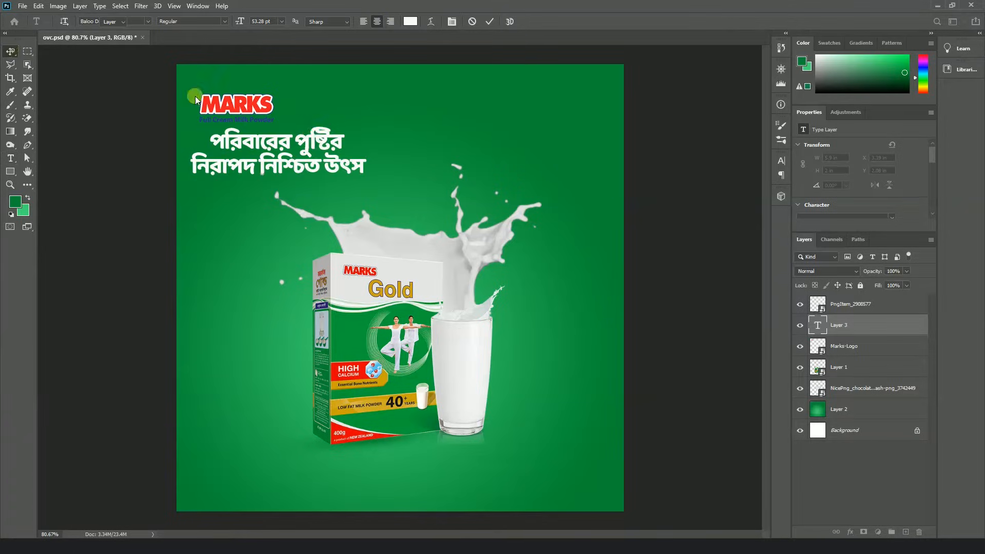
{"action": "left_click_drag", "start_coordinate": [306, 139], "coordinate": [426, 140]}
Shift the glass, box and splash slightly down and left, lower the headline and scale it to about 116%.
{"action": "left_click", "coordinate": [458, 394]}
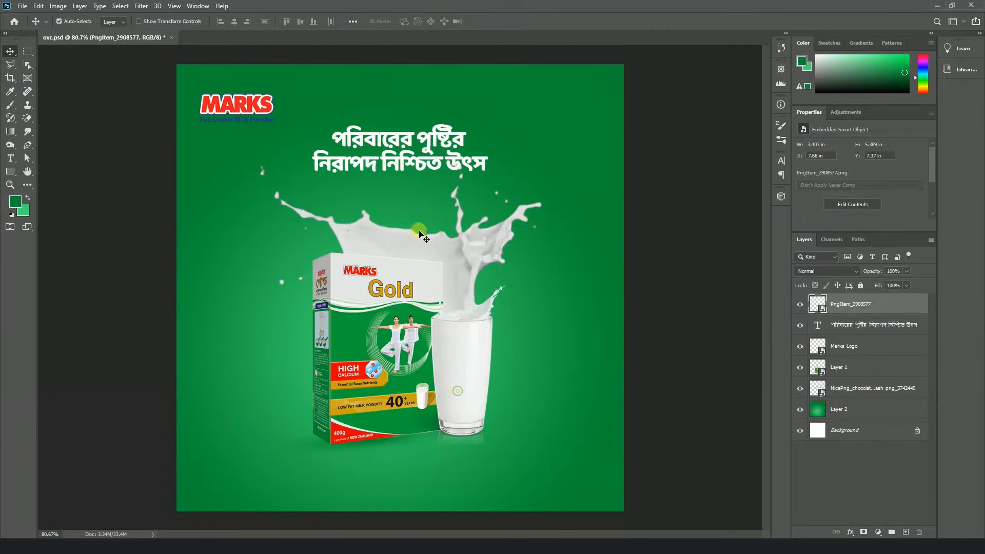
{"action": "left_click", "coordinate": [11, 51]}
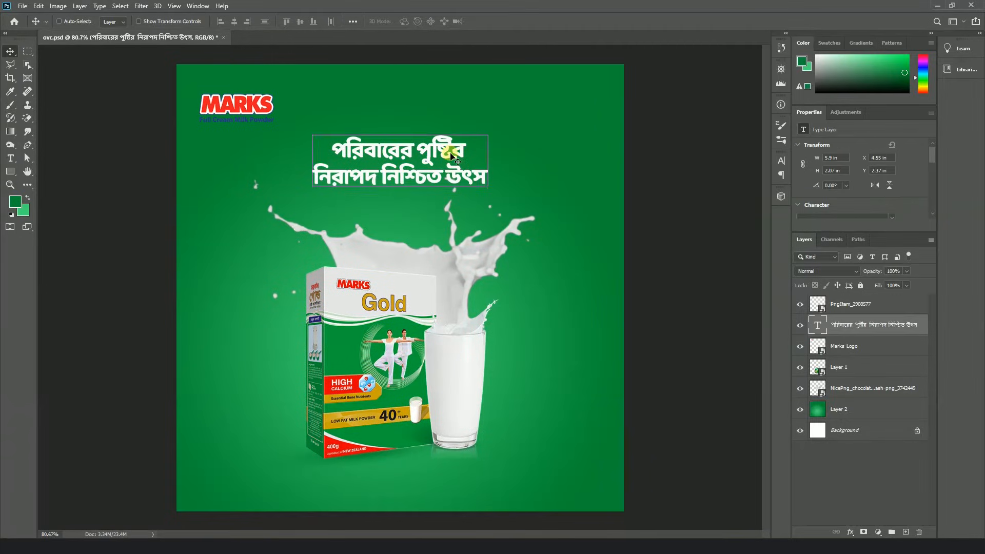
{"action": "key", "text": "ctrl+t"}
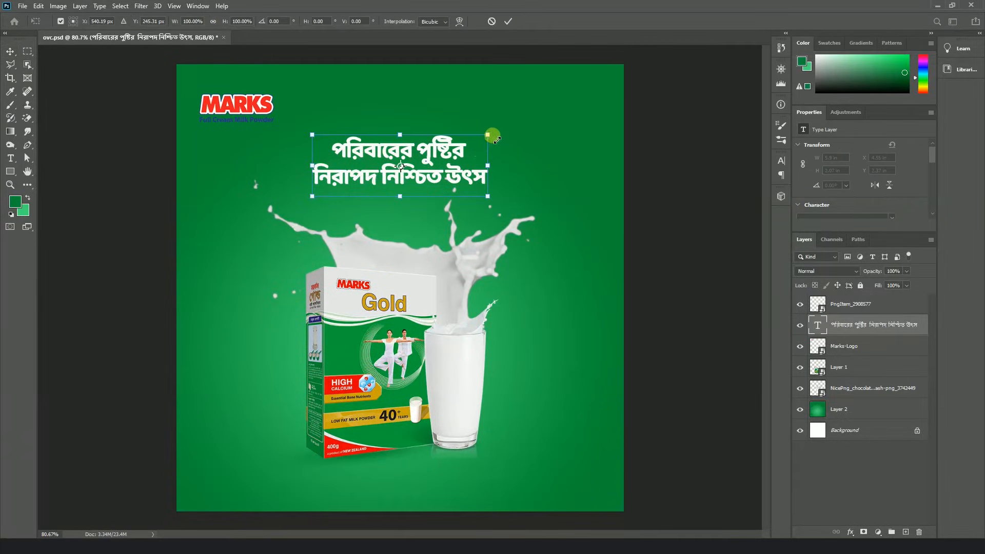
{"action": "mouse_move", "coordinate": [491, 136]}
{"action": "left_mouse_down"}
{"action": "mouse_move", "coordinate": [509, 124]}
{"action": "mouse_move", "coordinate": [504, 130]}
{"action": "left_mouse_up"}
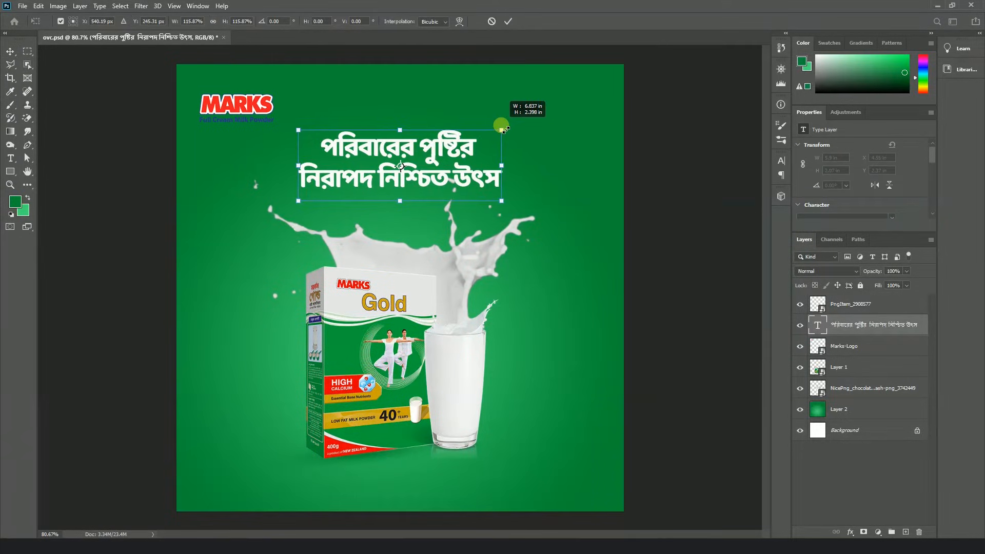
{"action": "key", "text": "Return"}
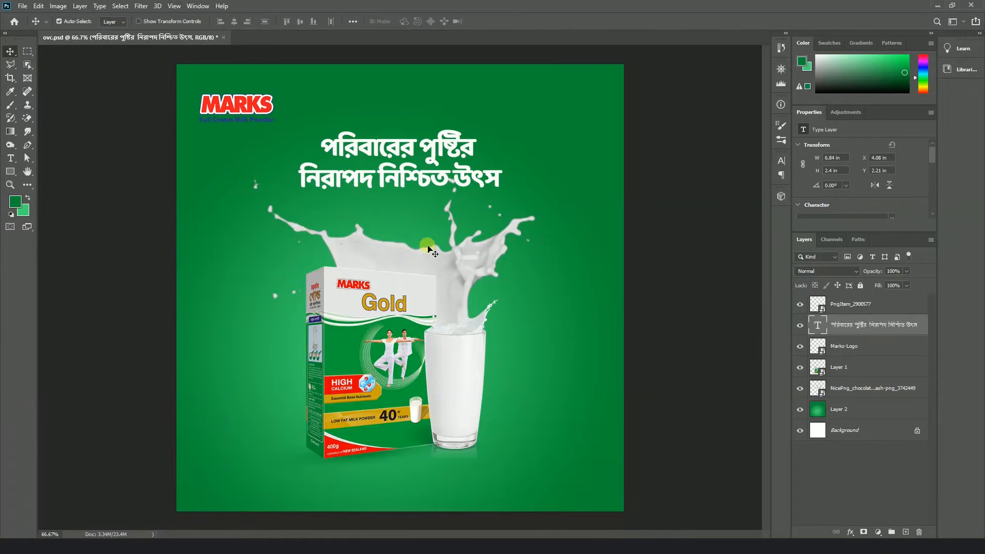
{"action": "key", "text": "ctrl+minus"}
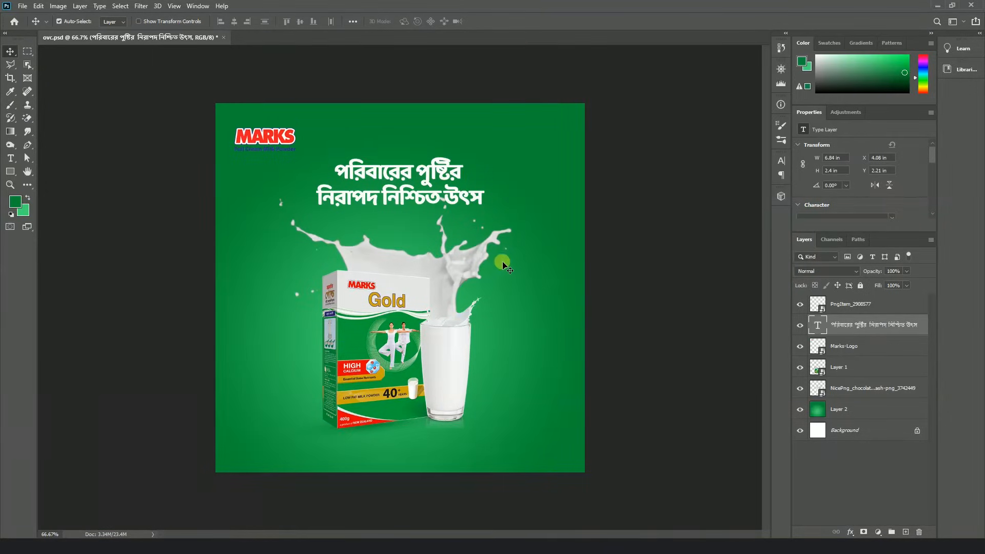
Save the document on the computer's Desktop as ovc.psd, replacing the existing file, and open it from the desktop.
{"action": "key", "text": "ctrl+shift+s"}
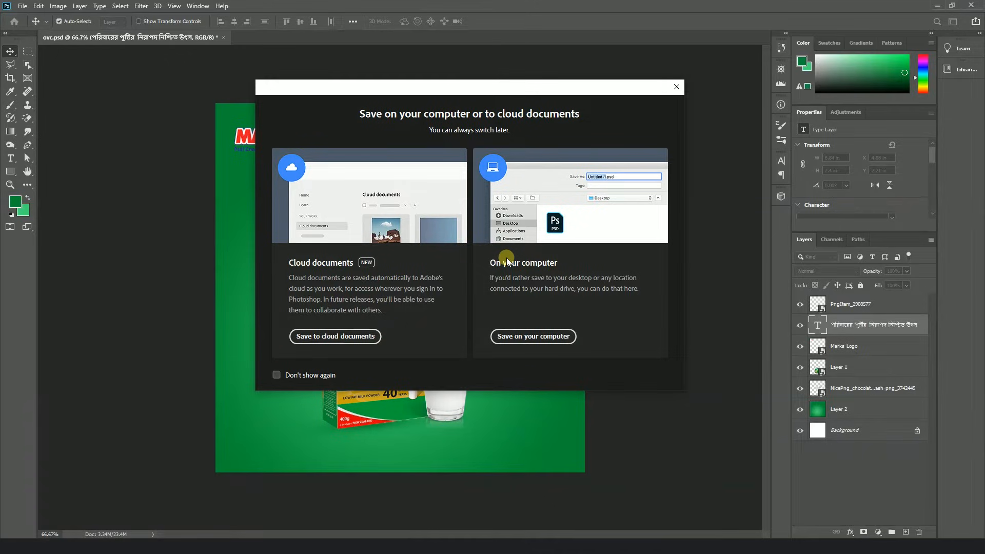
{"action": "left_click", "coordinate": [529, 336]}
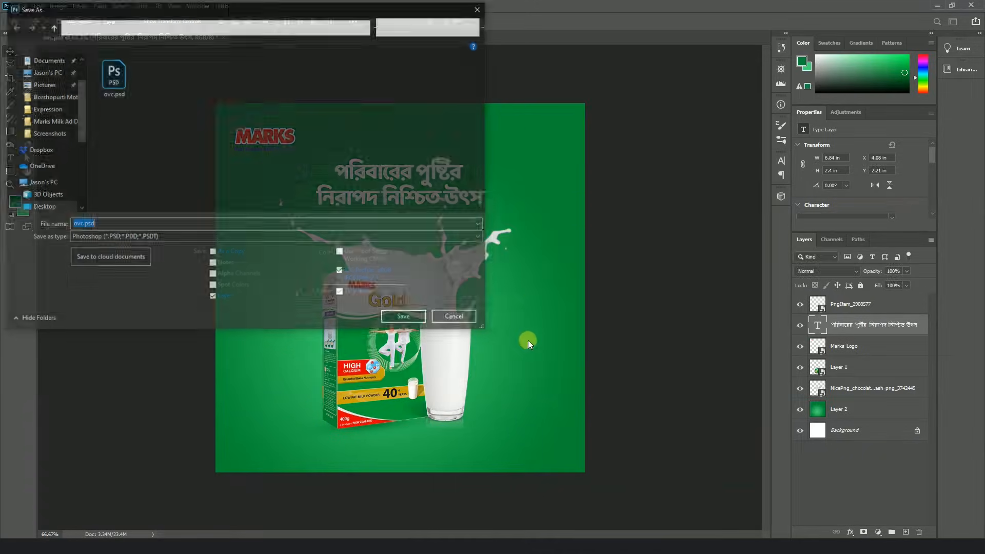
{"action": "left_click", "coordinate": [41, 205]}
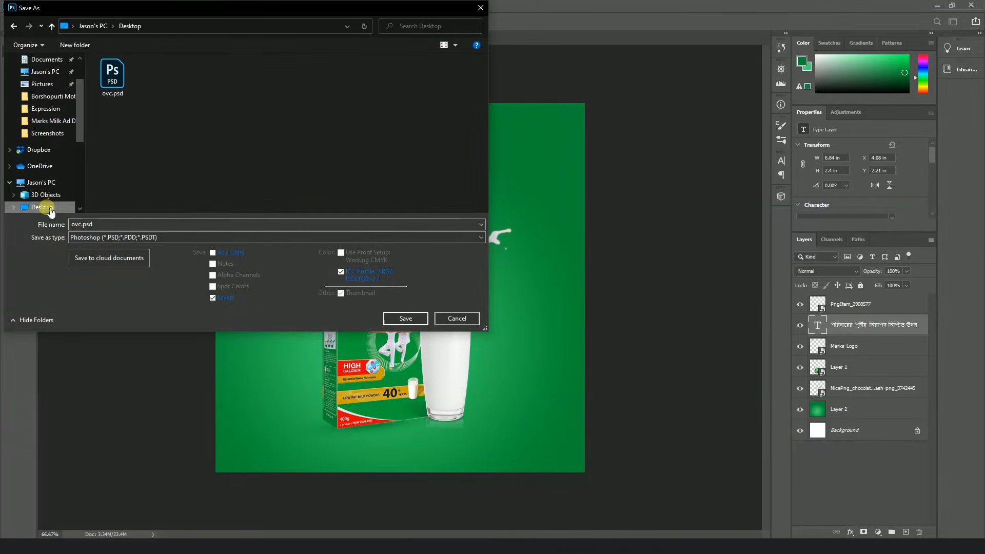
{"action": "left_click", "coordinate": [406, 318]}
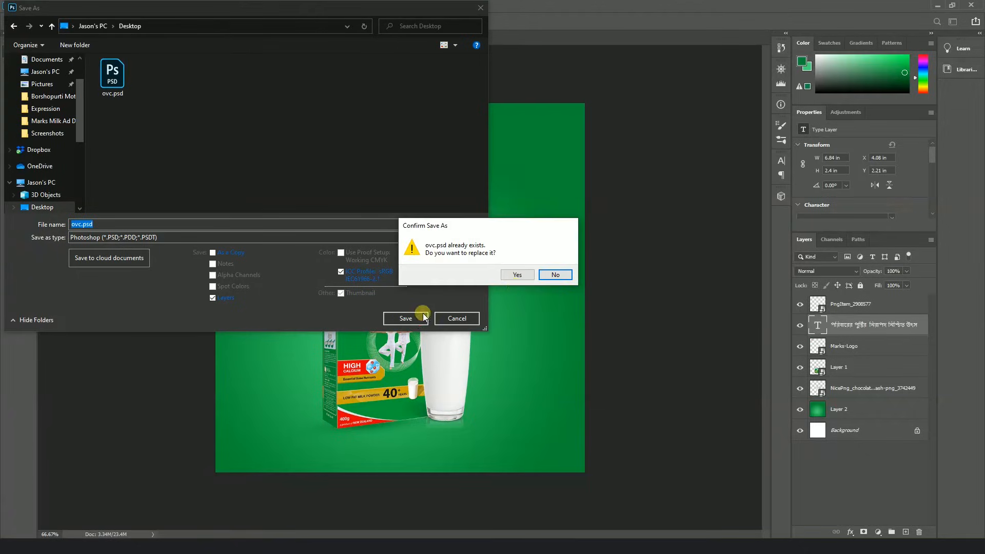
{"action": "left_click", "coordinate": [511, 273]}
{"action": "left_click", "coordinate": [606, 155]}
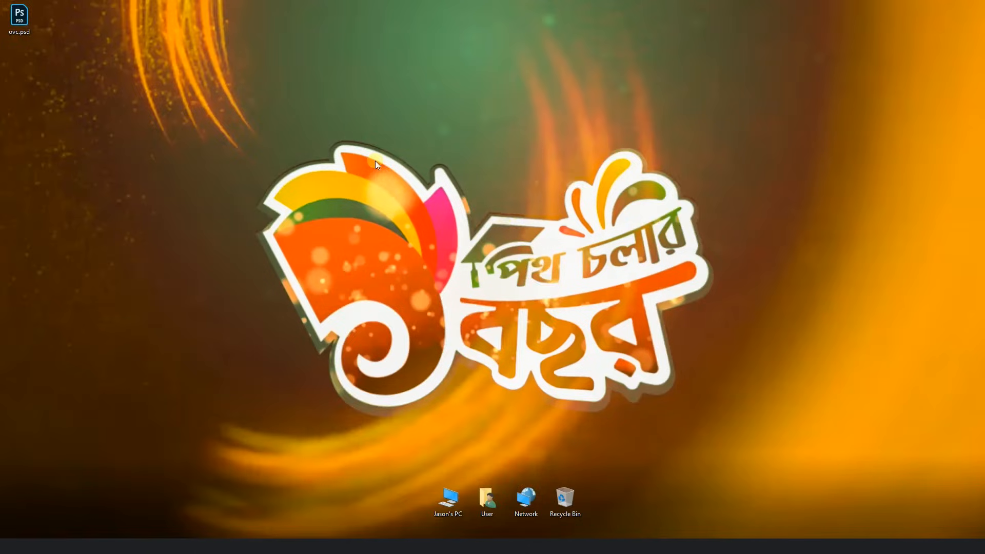
{"action": "left_click", "coordinate": [29, 20]}
{"action": "double_click", "coordinate": [29, 20]}
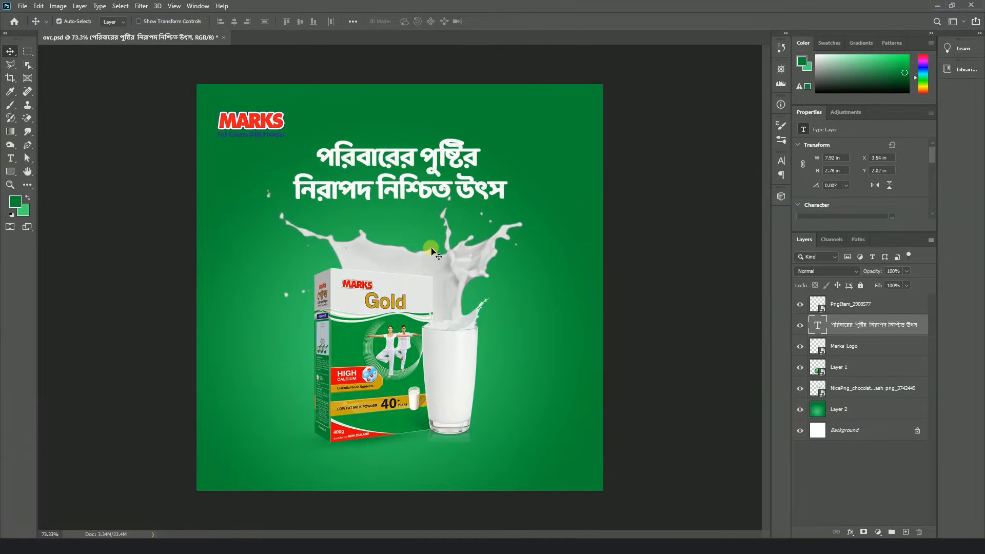
Move the headline layer to the top of the layer stack and rename Layer 1 as box.
{"action": "left_click_drag", "start_coordinate": [845, 326], "coordinate": [844, 306]}
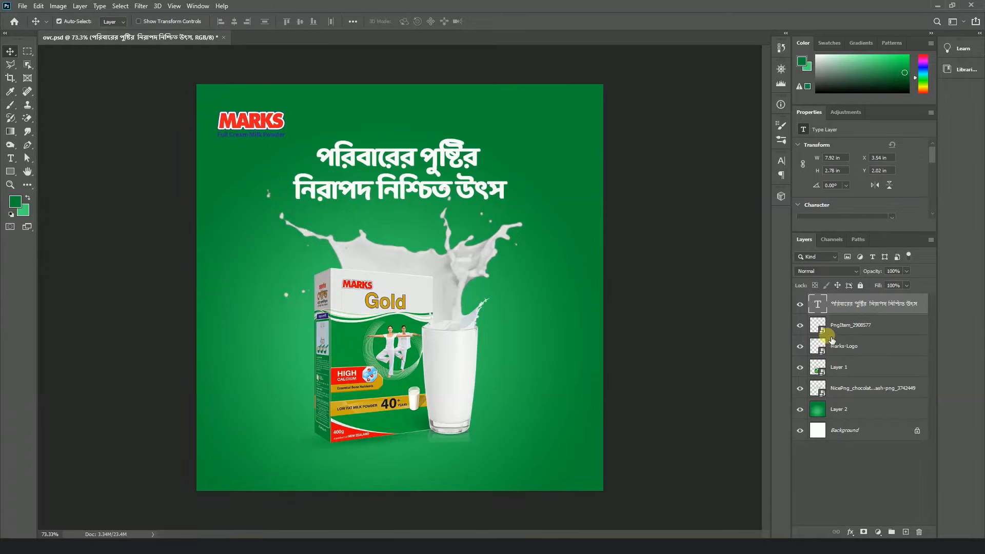
{"action": "left_click", "coordinate": [368, 253]}
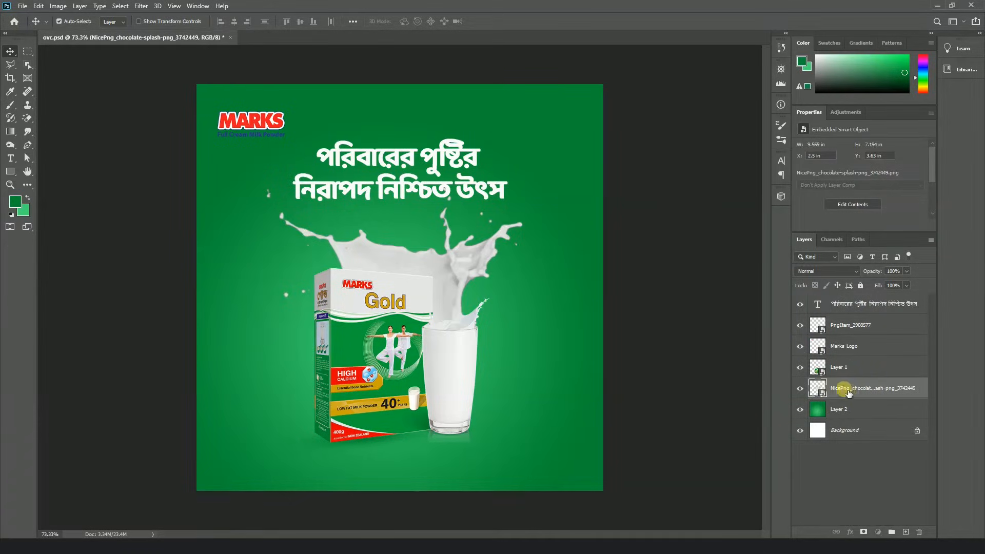
{"action": "left_click", "coordinate": [841, 365]}
{"action": "left_click", "coordinate": [800, 368]}
{"action": "left_click", "coordinate": [800, 368]}
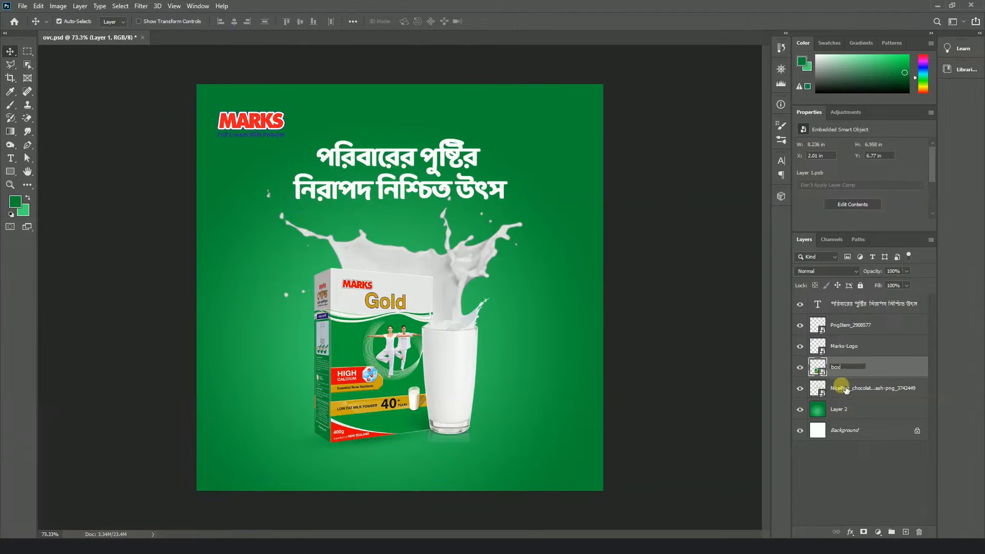
Rename the splash image layer as splash, the green gradient layer as bg and the milk glass layer as glass.
{"action": "left_click", "coordinate": [842, 388]}
{"action": "left_click", "coordinate": [800, 389]}
{"action": "left_click", "coordinate": [801, 388]}
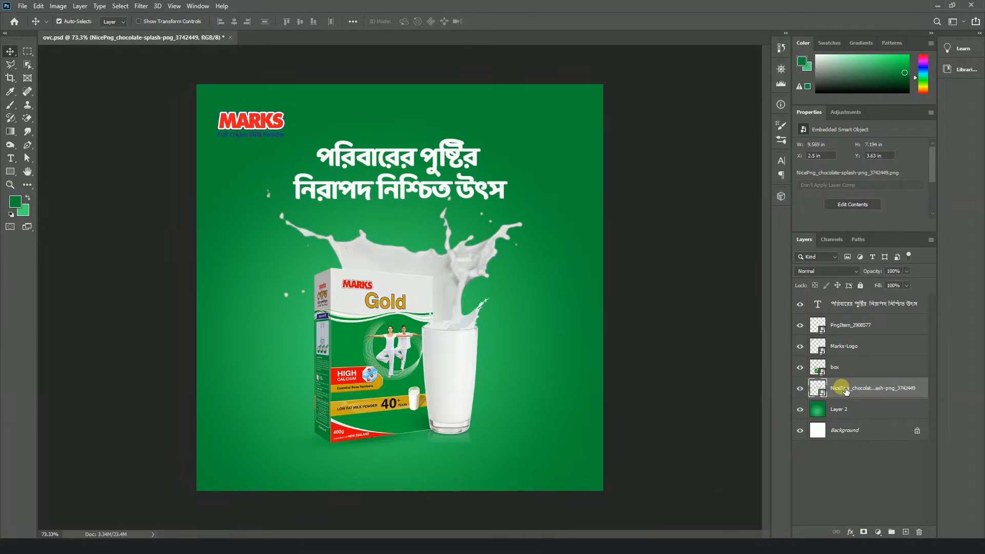
{"action": "type", "text": "s"}
{"action": "double_click", "coordinate": [842, 409]}
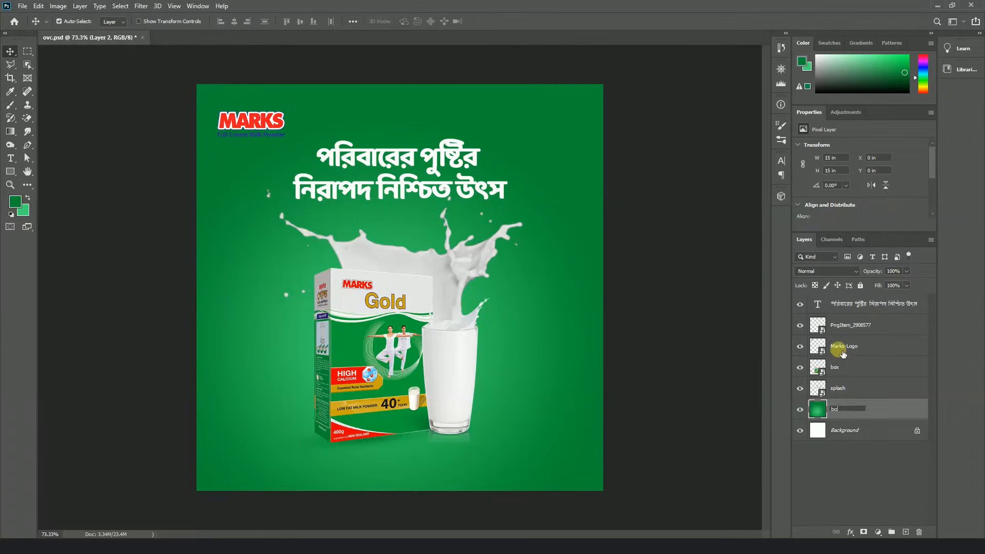
{"action": "left_click", "coordinate": [842, 352]}
{"action": "left_click", "coordinate": [844, 327]}
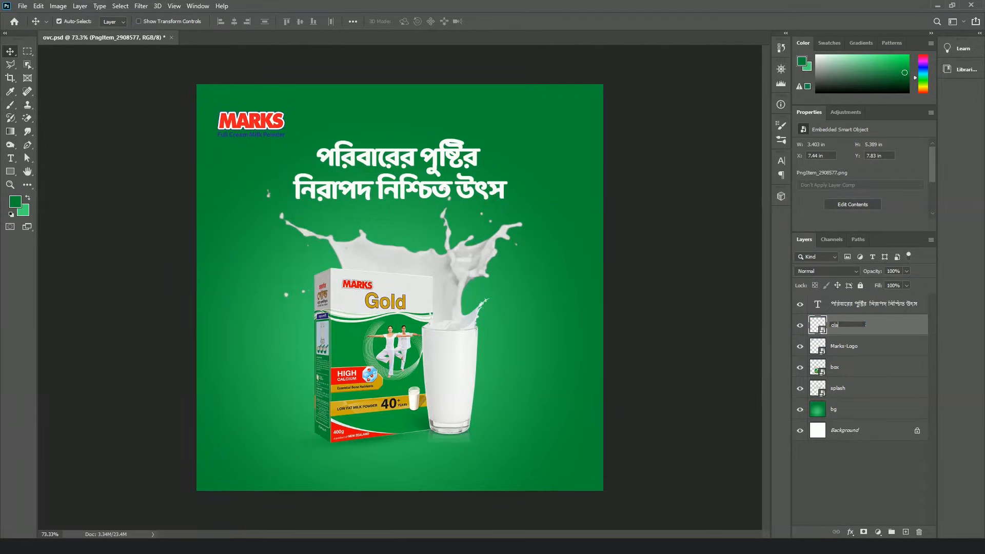
Delete the locked white Background layer, then save and close ovc.psd.
{"action": "left_click", "coordinate": [846, 431]}
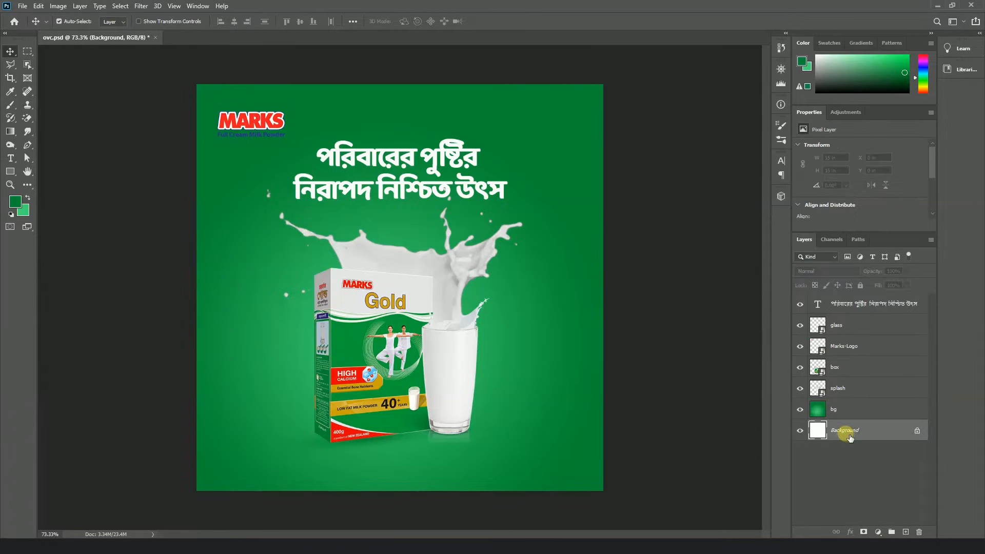
{"action": "key", "text": "Delete"}
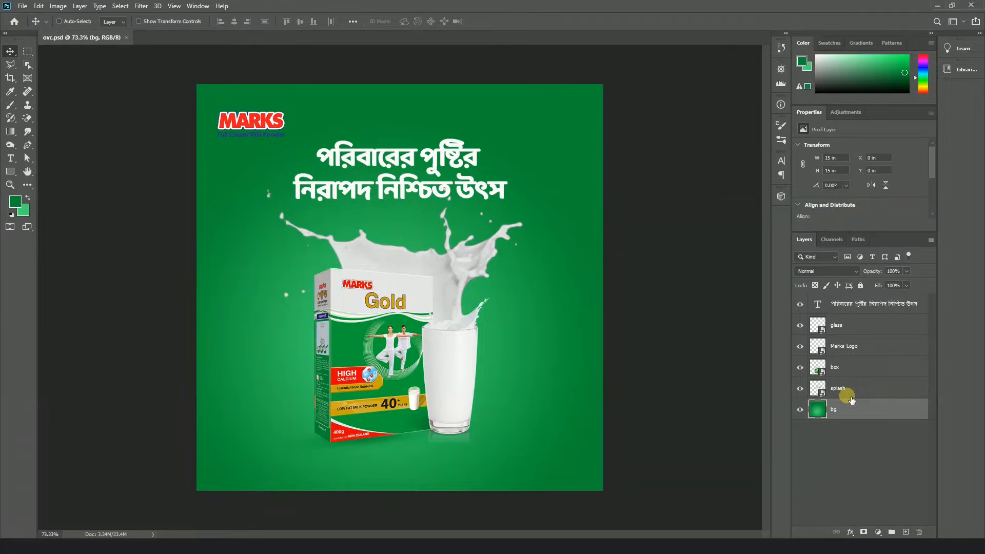
{"action": "left_click", "coordinate": [126, 37]}
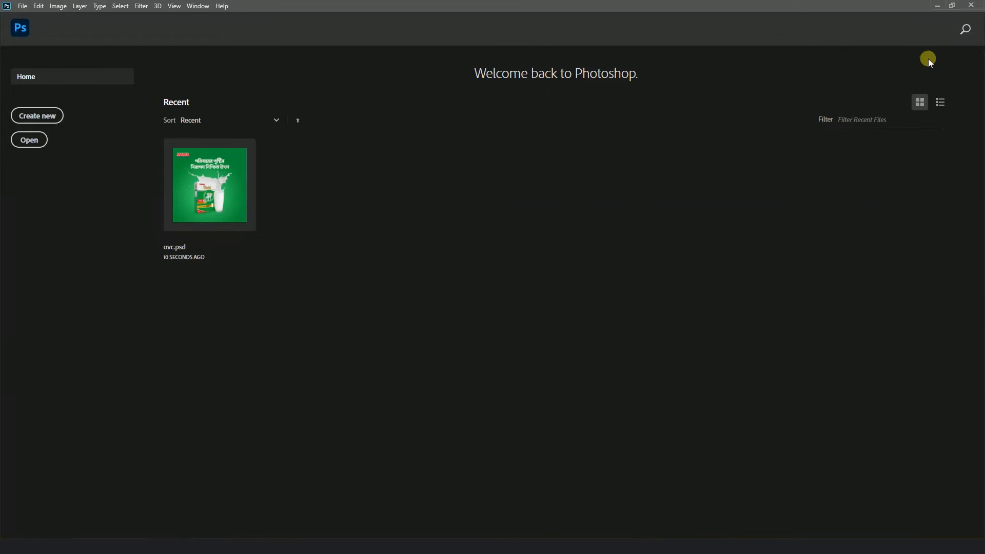
Switch to After Effects and select ovc.psd in the Desktop folder for import.
{"action": "left_click", "coordinate": [934, 6]}
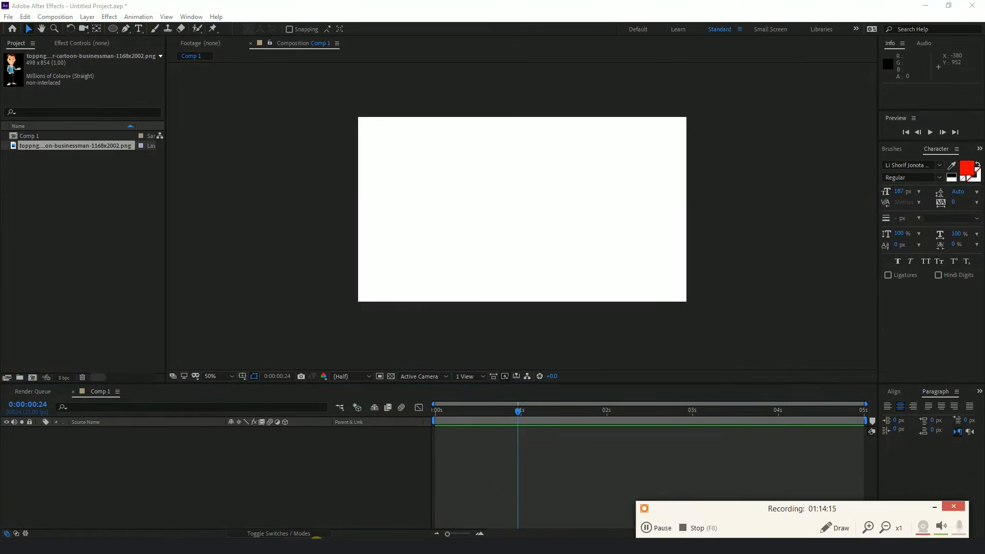
{"action": "left_click", "coordinate": [933, 507]}
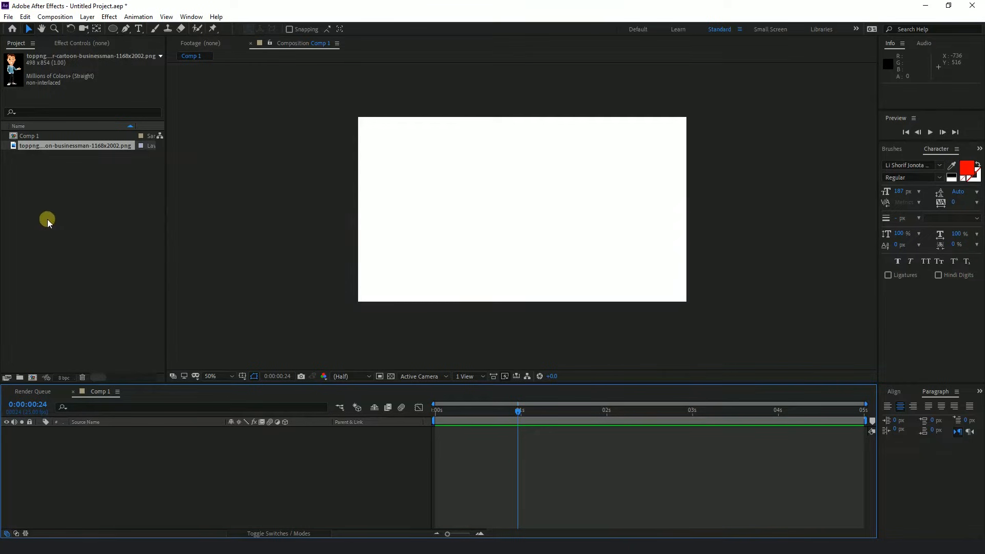
{"action": "double_click", "coordinate": [73, 229]}
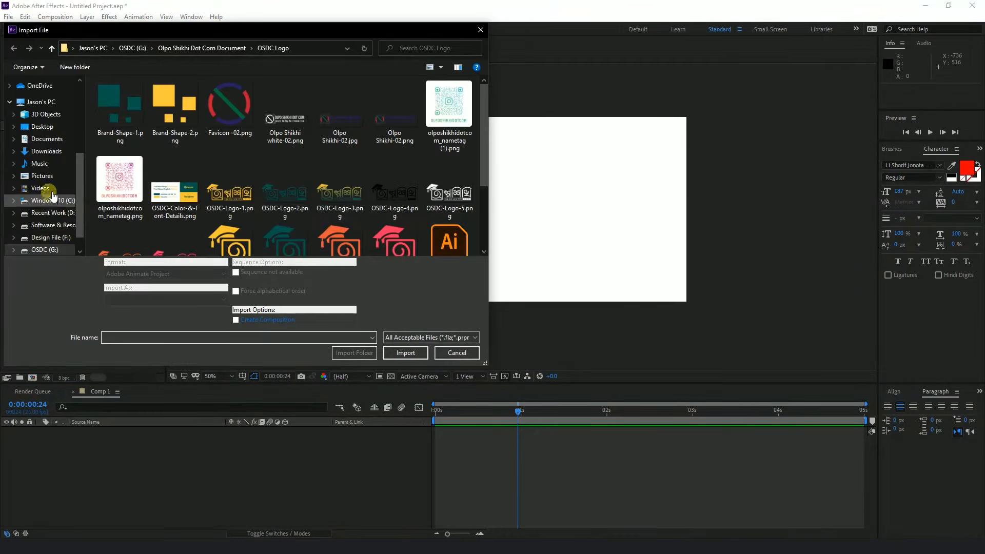
{"action": "left_click_drag", "start_coordinate": [80, 185], "coordinate": [77, 143]}
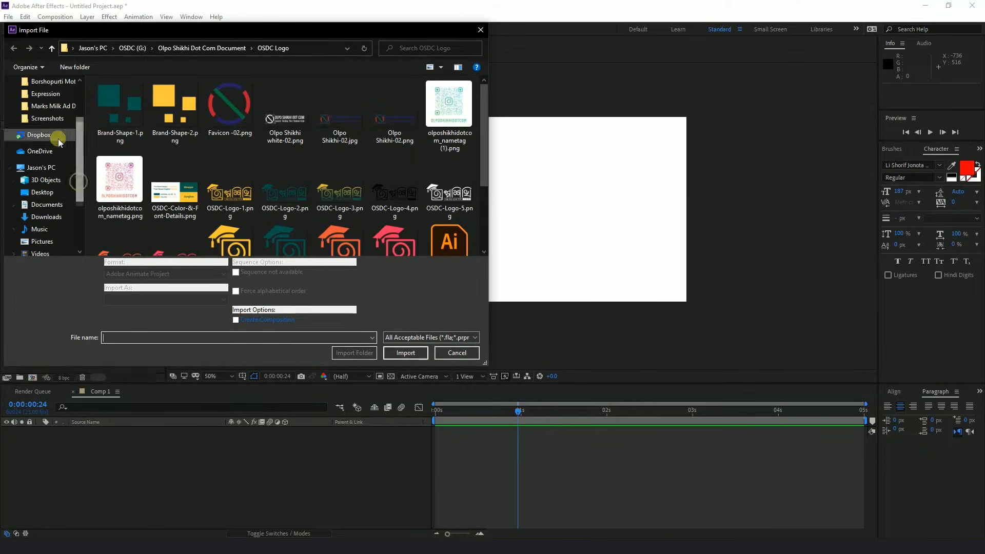
{"action": "left_click", "coordinate": [43, 192]}
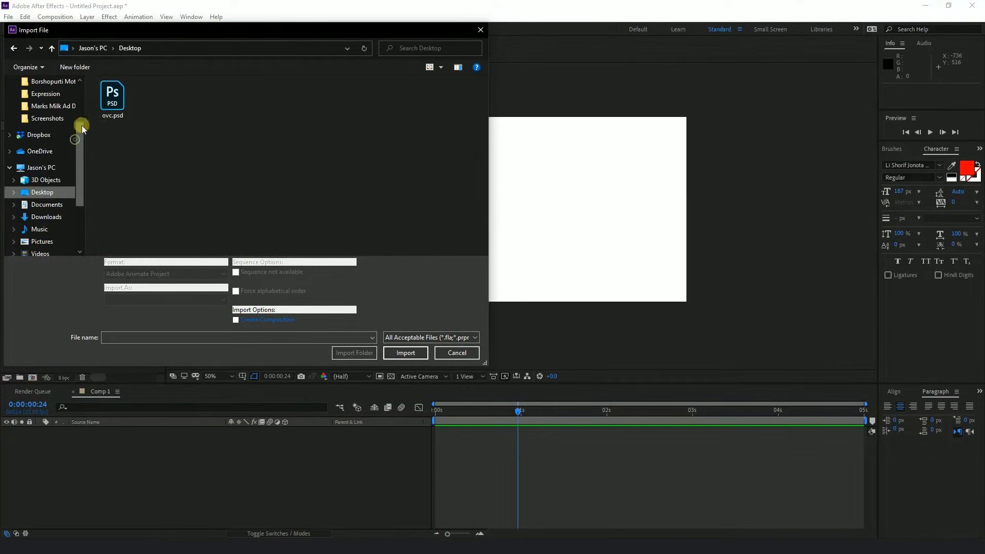
{"action": "left_click", "coordinate": [109, 101]}
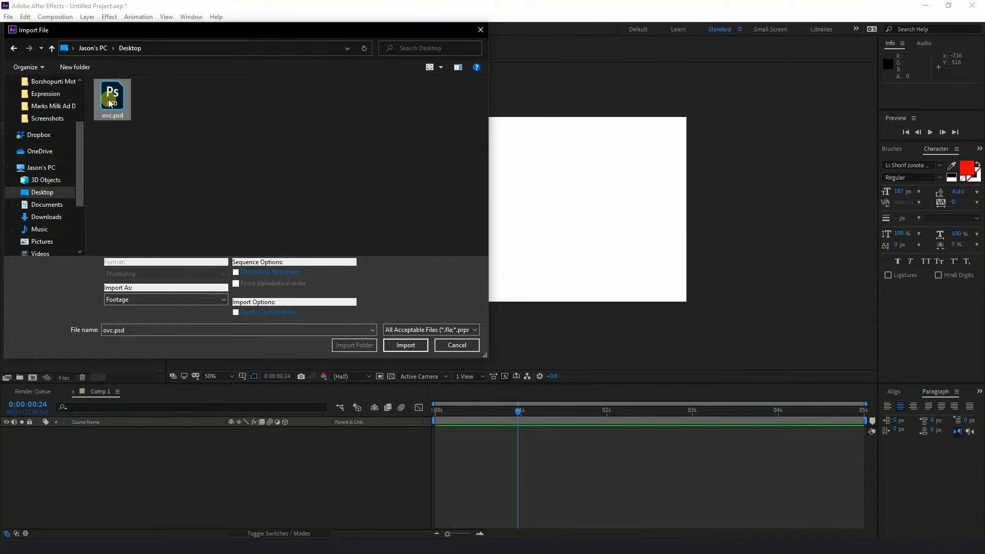
{"action": "left_click", "coordinate": [399, 331]}
{"action": "left_click", "coordinate": [400, 331]}
{"action": "left_click", "coordinate": [399, 330]}
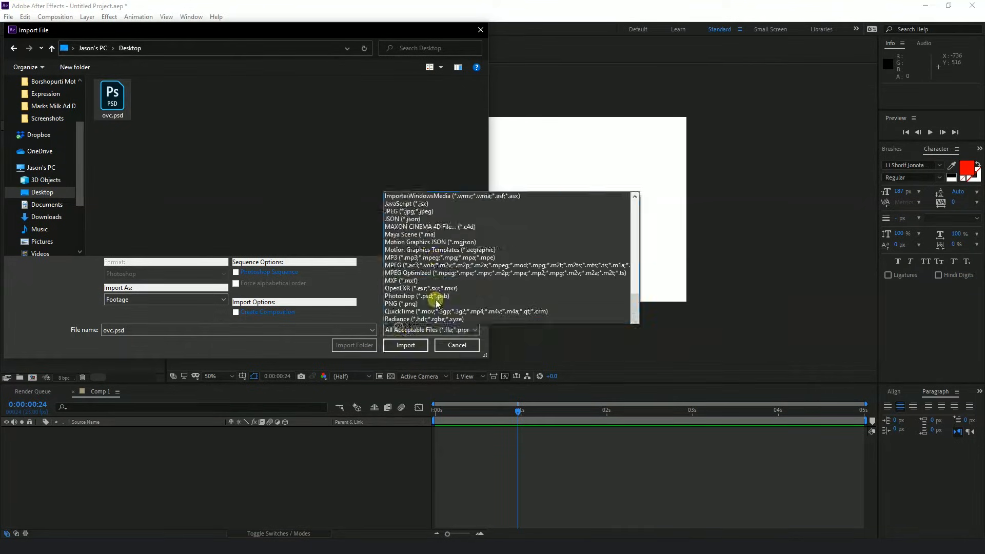
{"action": "left_click", "coordinate": [405, 330]}
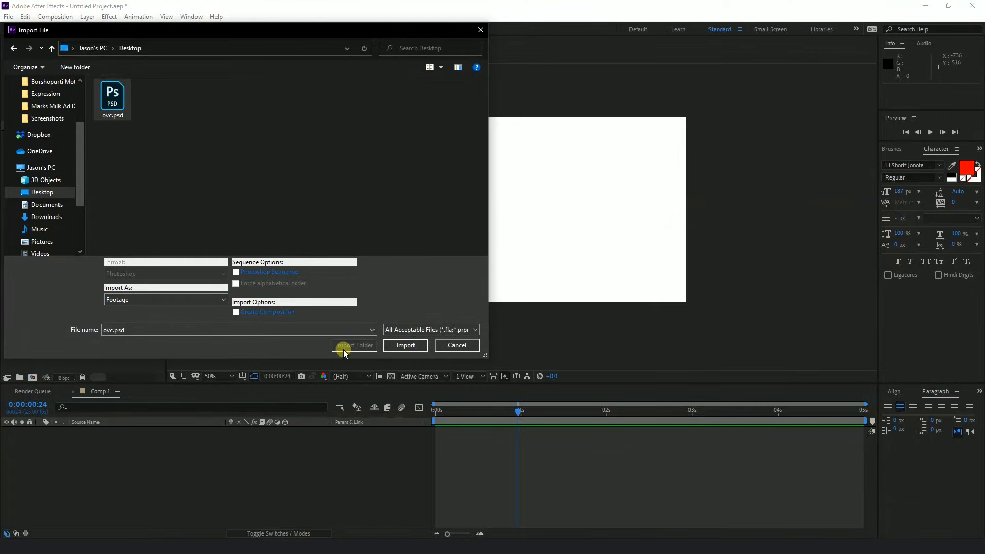
Import ovc.psd as Composition - Retain Layer Sizes with editable layer styles, and open the resulting ovc composition.
{"action": "left_click", "coordinate": [406, 346]}
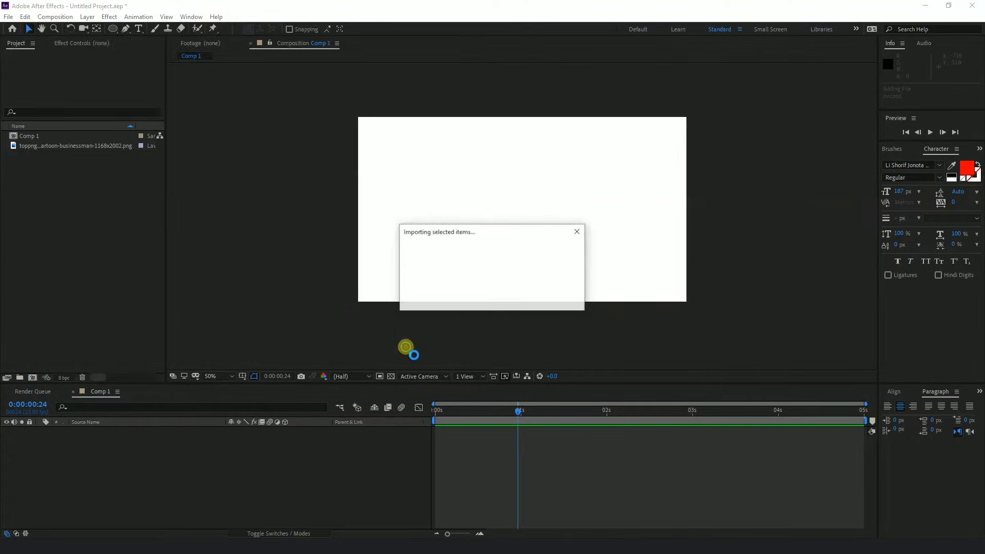
{"action": "left_click_drag", "start_coordinate": [461, 195], "coordinate": [285, 164]}
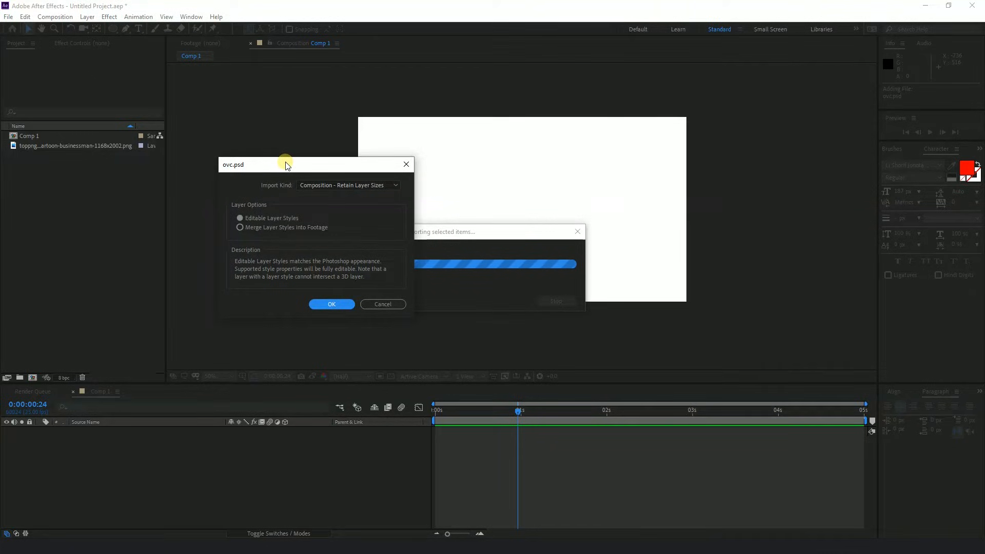
{"action": "left_click", "coordinate": [326, 185]}
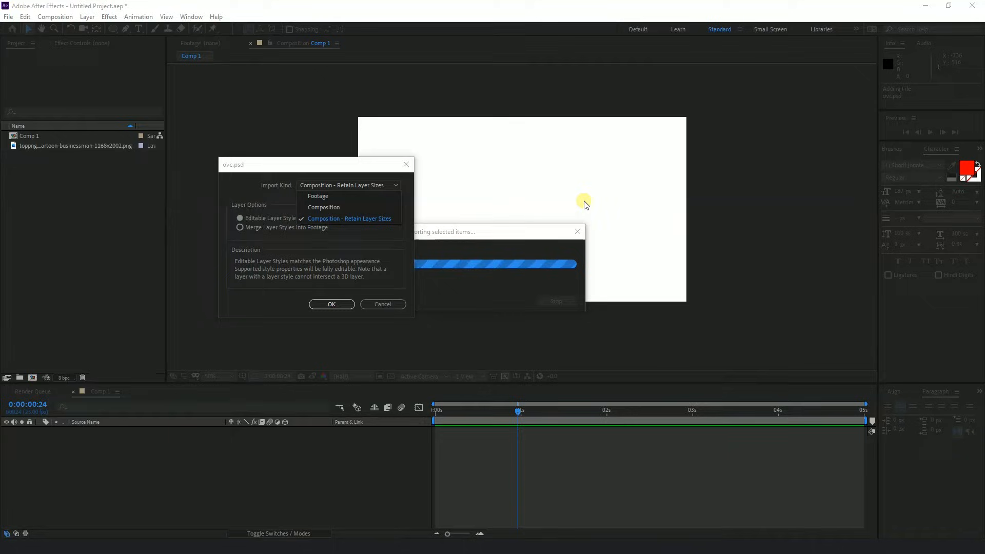
{"action": "left_click", "coordinate": [302, 184]}
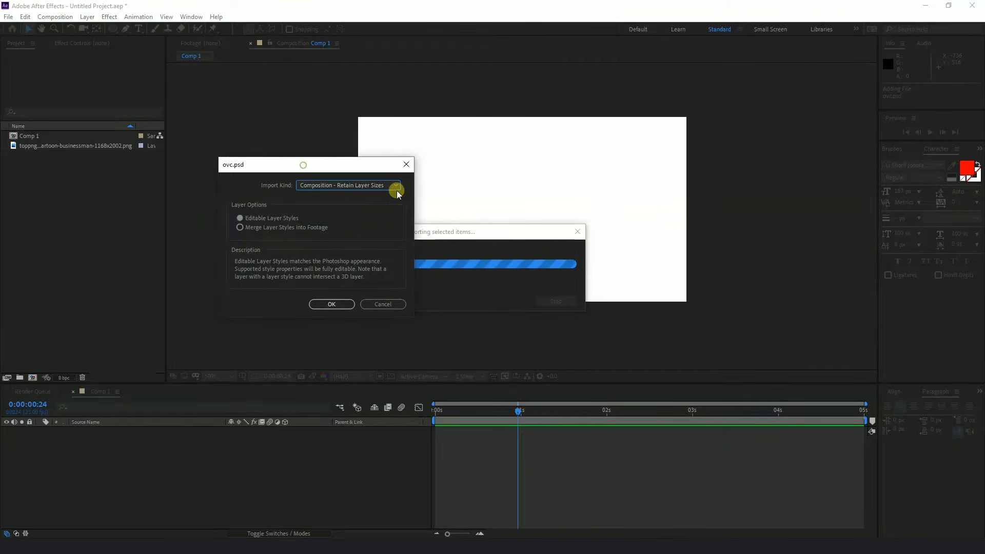
{"action": "left_click", "coordinate": [332, 304]}
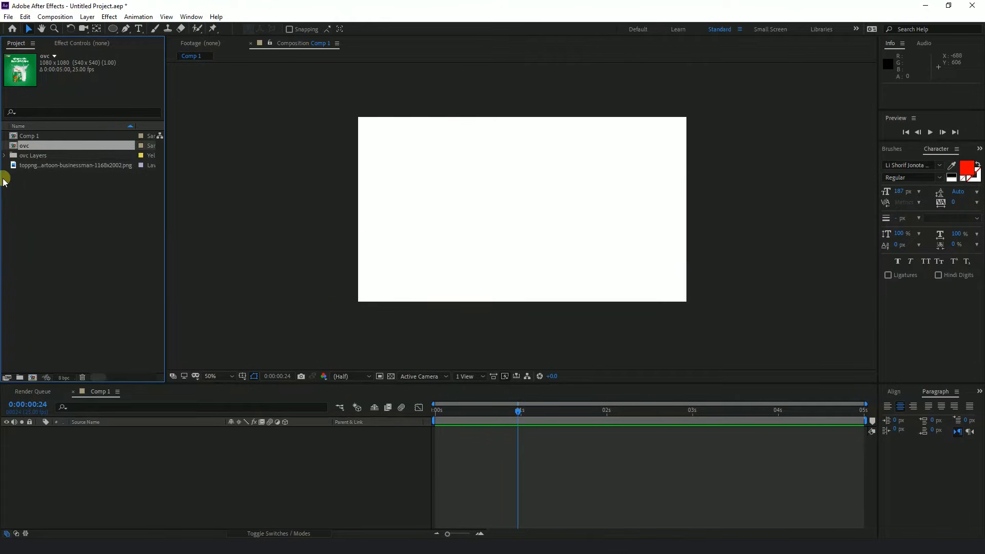
{"action": "double_click", "coordinate": [13, 148]}
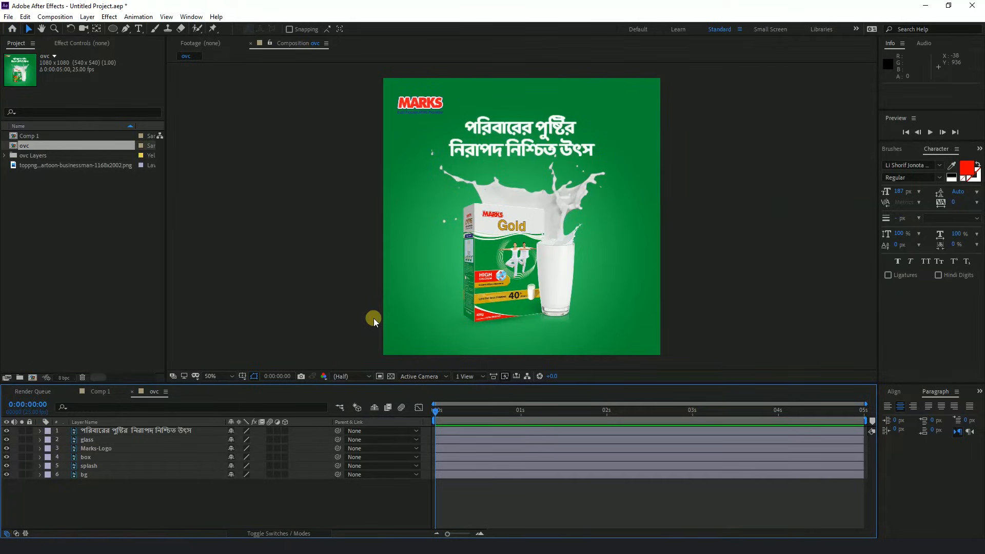
Try moving the green bg layer downward separately from the other imported layers, and undo the move.
{"action": "left_click_drag", "start_coordinate": [101, 489], "coordinate": [71, 432]}
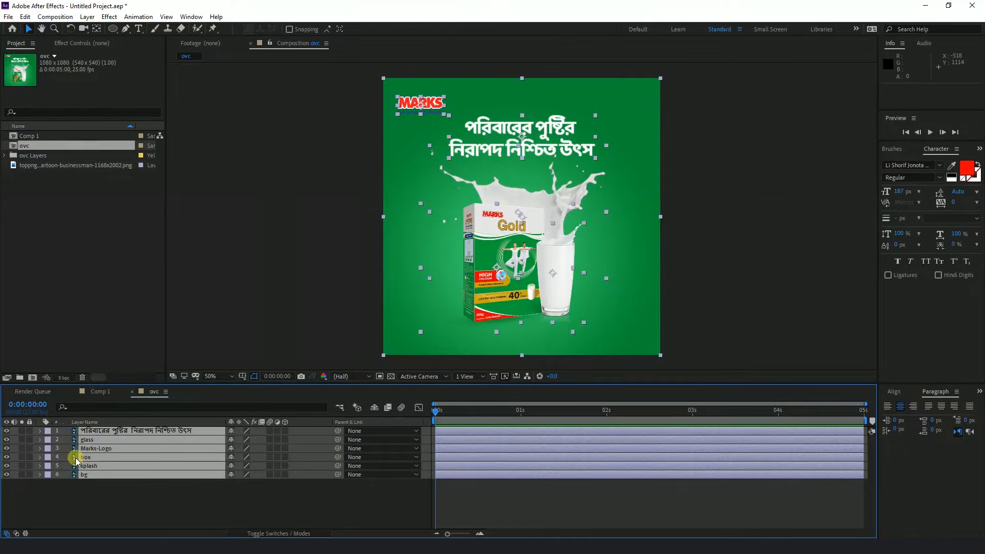
{"action": "left_click", "coordinate": [785, 233]}
{"action": "mouse_move", "coordinate": [558, 261]}
{"action": "left_mouse_down"}
{"action": "mouse_move", "coordinate": [395, 265]}
{"action": "mouse_move", "coordinate": [445, 250]}
{"action": "mouse_move", "coordinate": [570, 256]}
{"action": "left_mouse_up"}
{"action": "left_click_drag", "start_coordinate": [629, 101], "coordinate": [633, 177]}
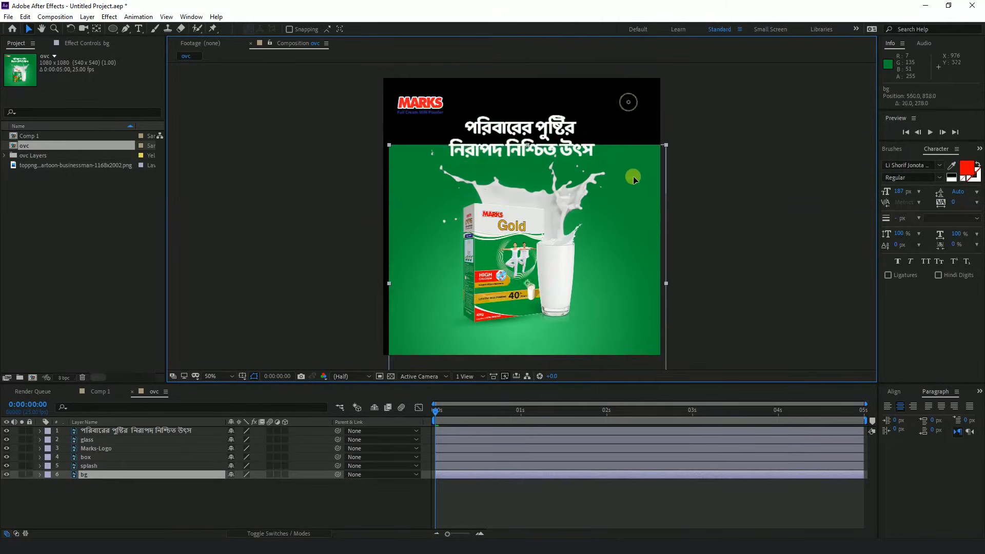
{"action": "key", "text": "ctrl+z"}
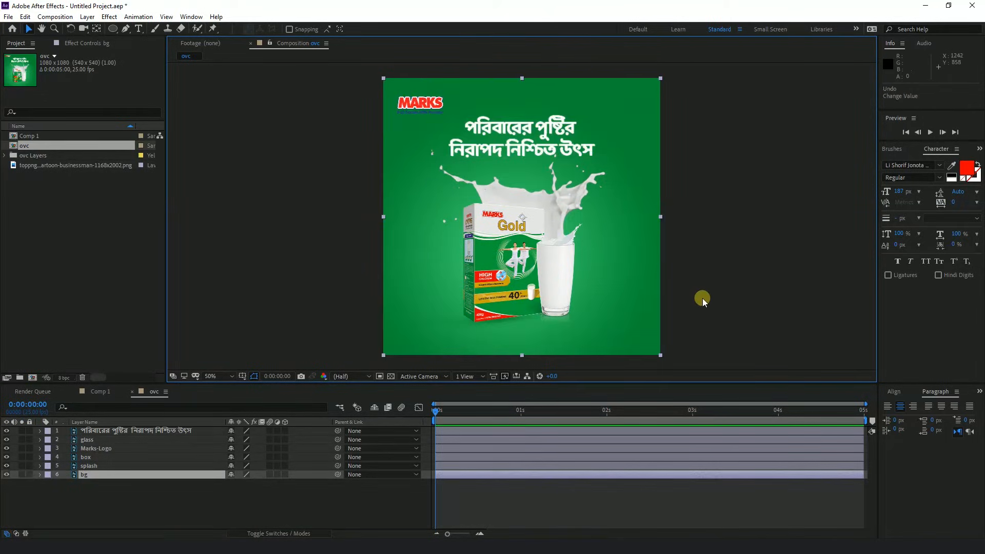
Check the ovc composition's size, frame rate and duration in its settings without changing them.
{"action": "left_click", "coordinate": [731, 264]}
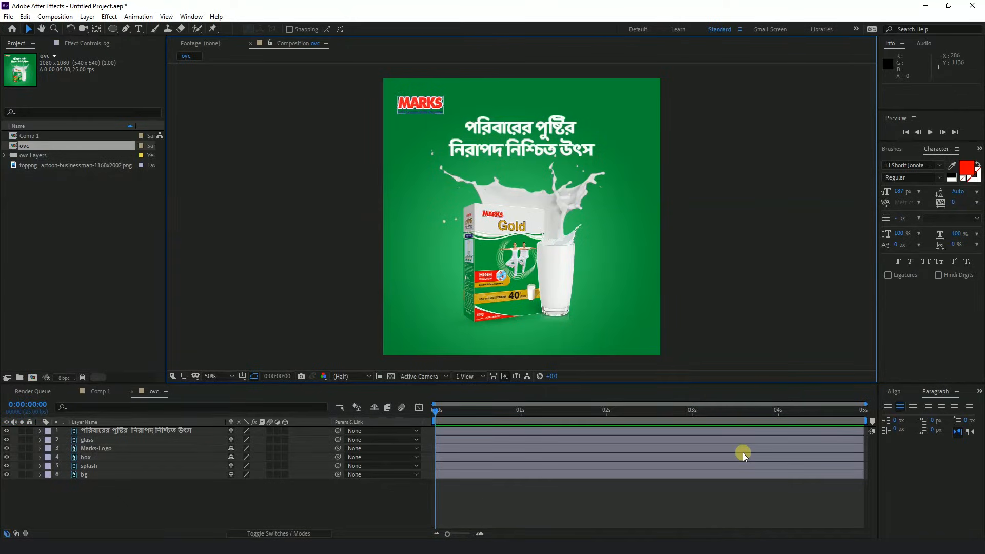
{"action": "key", "text": "ctrl+k"}
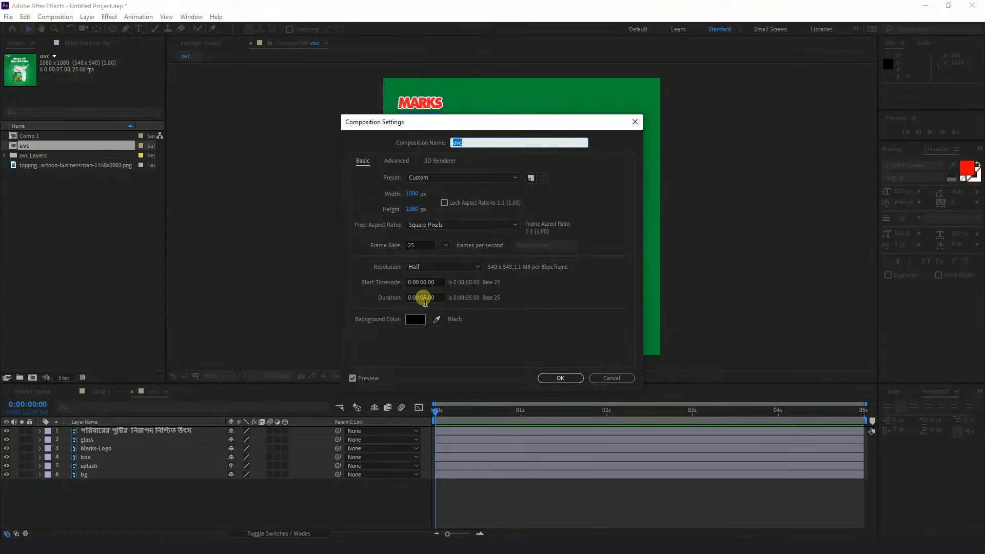
{"action": "left_click", "coordinate": [560, 378]}
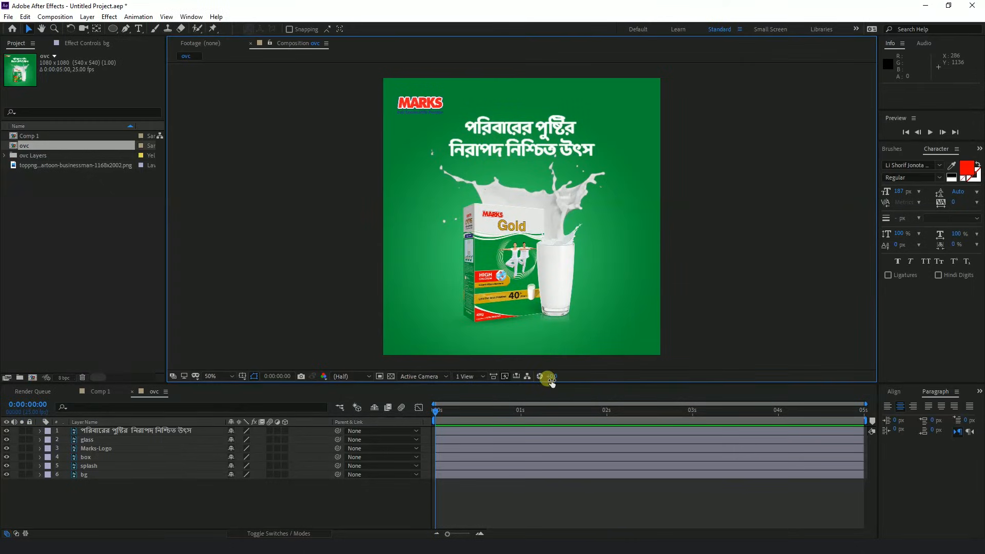
Keyframe the box layer's position to slide in from -232.5, 738.5 at 0:00:00:00 to 399.5, 738.5 at 0:00:01:00.
{"action": "left_click", "coordinate": [87, 440]}
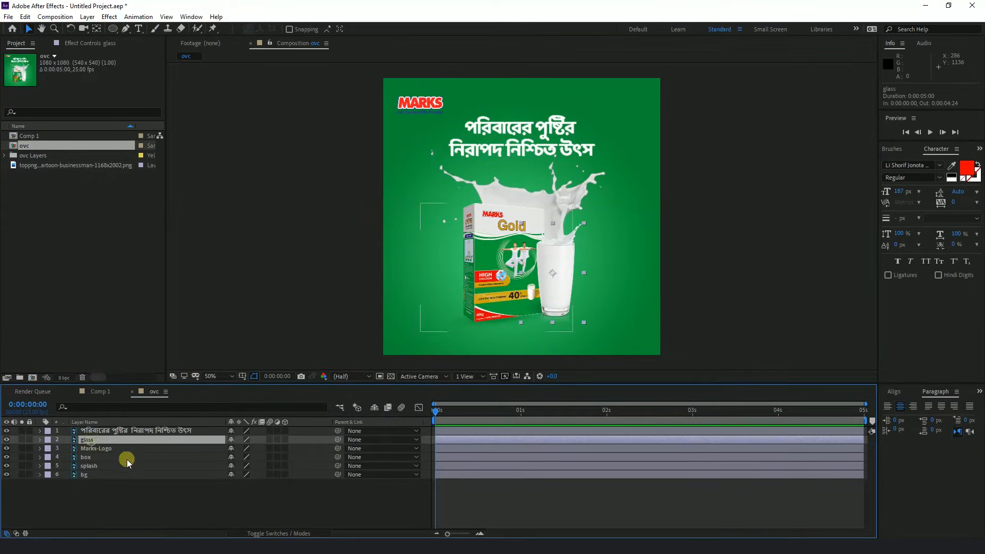
{"action": "left_click", "coordinate": [95, 449]}
{"action": "left_click", "coordinate": [87, 458]}
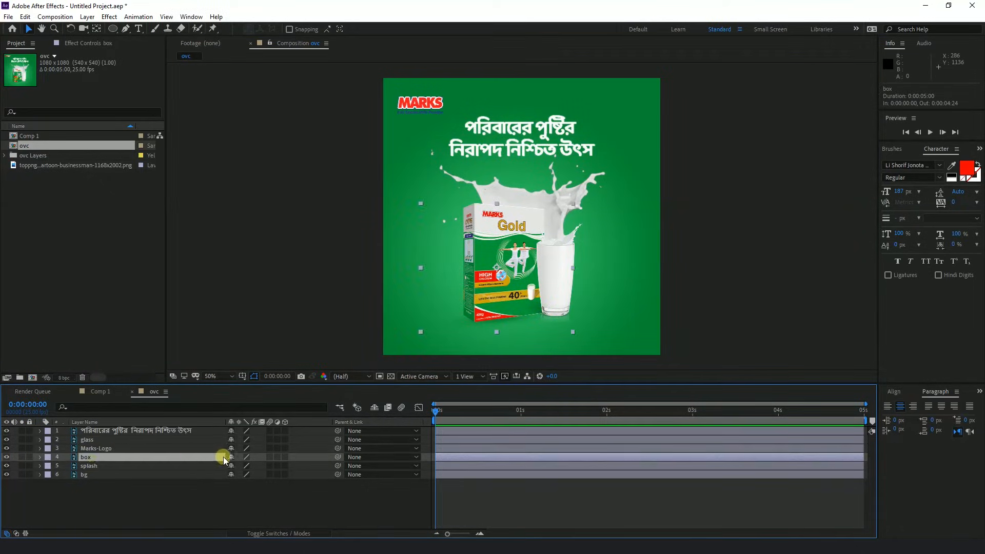
{"action": "key", "text": "p"}
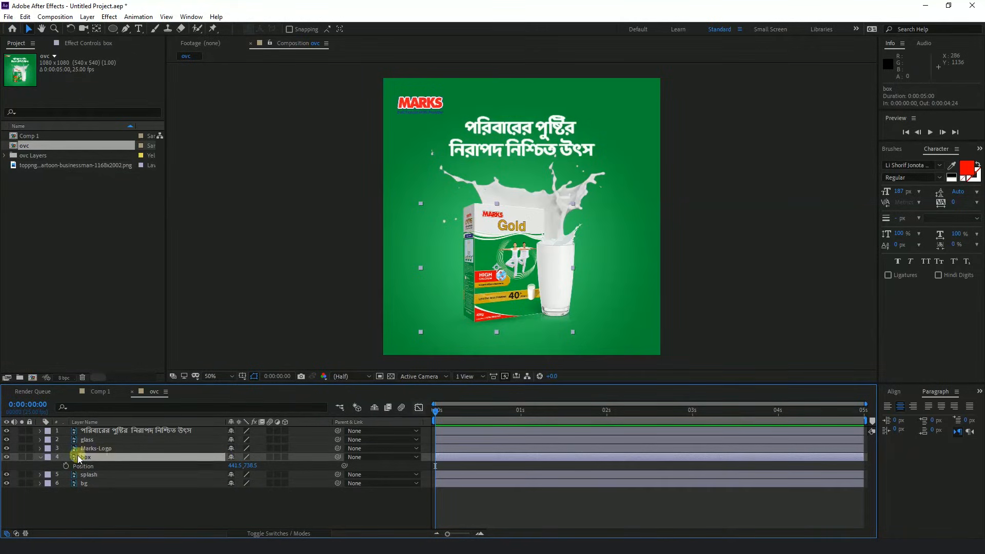
{"action": "left_click", "coordinate": [66, 465]}
{"action": "left_click_drag", "start_coordinate": [512, 285], "coordinate": [353, 284]}
{"action": "left_click_drag", "start_coordinate": [522, 235], "coordinate": [330, 228]}
{"action": "left_click_drag", "start_coordinate": [436, 410], "coordinate": [521, 413]}
{"action": "left_click_drag", "start_coordinate": [346, 256], "coordinate": [508, 245]}
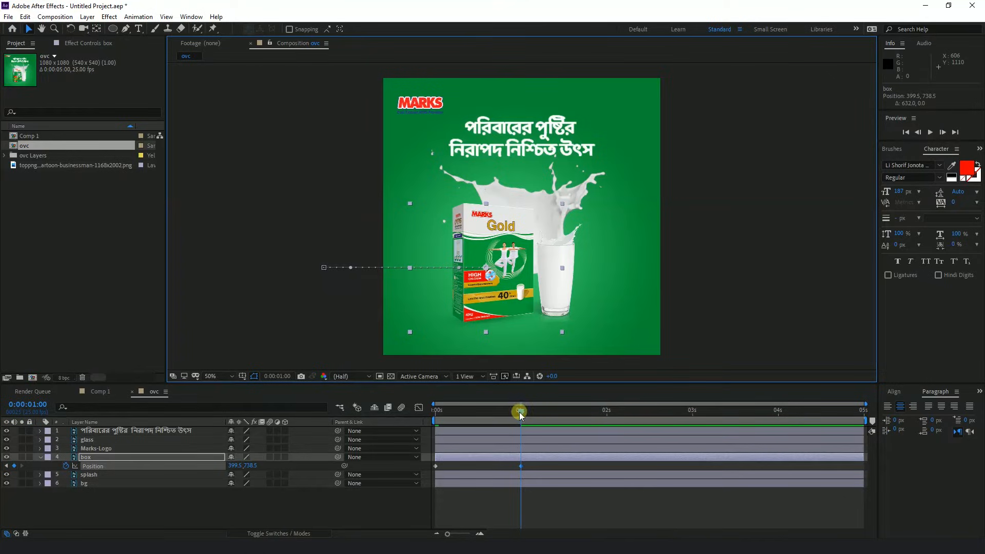
{"action": "left_click_drag", "start_coordinate": [519, 411], "coordinate": [425, 413]}
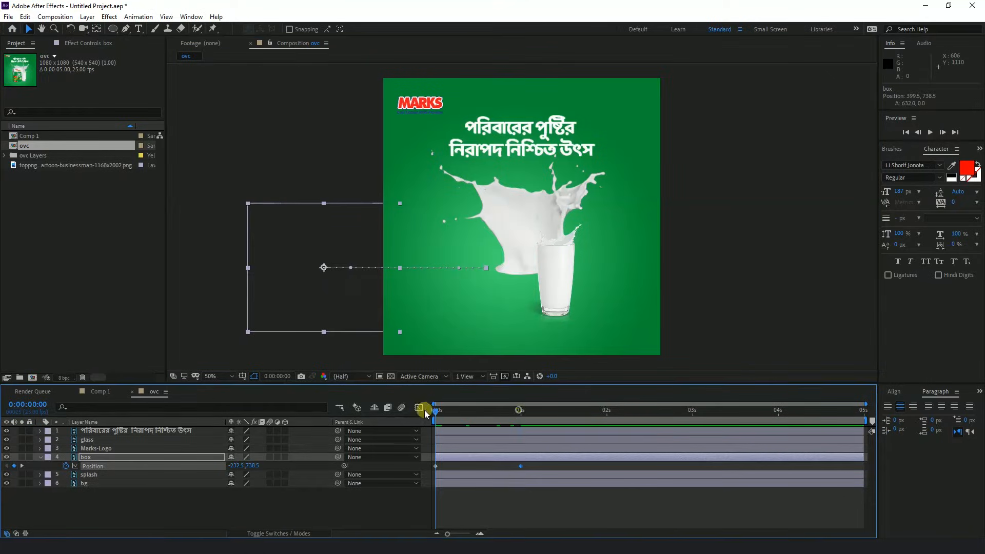
Keyframe the glass layer's position to slide in from 1176.5, 758 at 0:00:00:00 to 618.5, 758 at 0:00:01:00.
{"action": "left_click", "coordinate": [555, 272]}
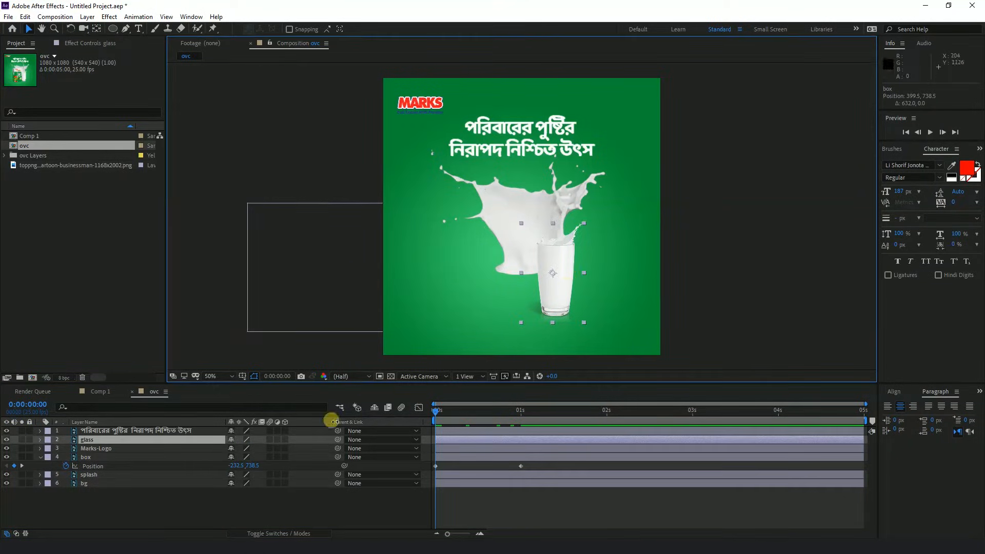
{"action": "key", "text": "p"}
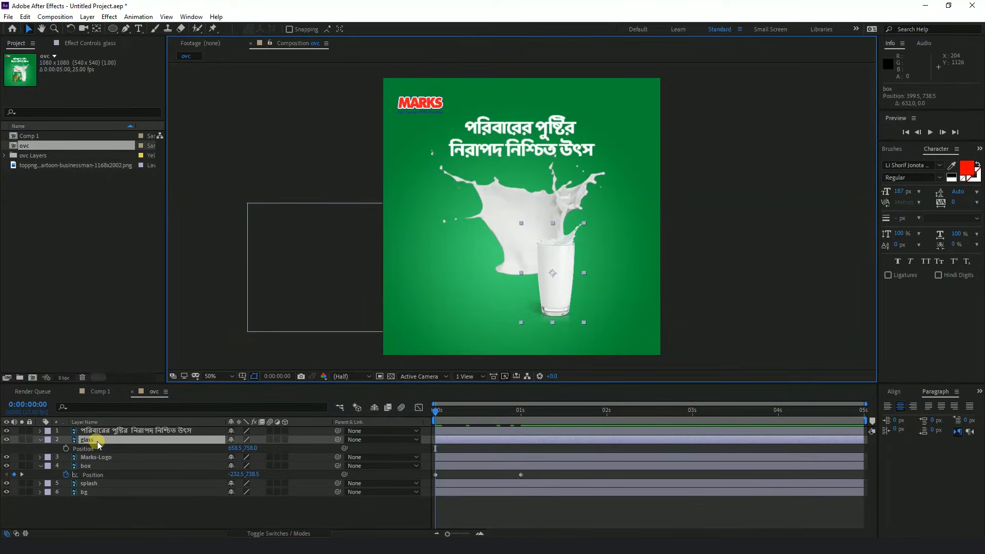
{"action": "left_click", "coordinate": [66, 449]}
{"action": "left_click_drag", "start_coordinate": [563, 264], "coordinate": [694, 263]}
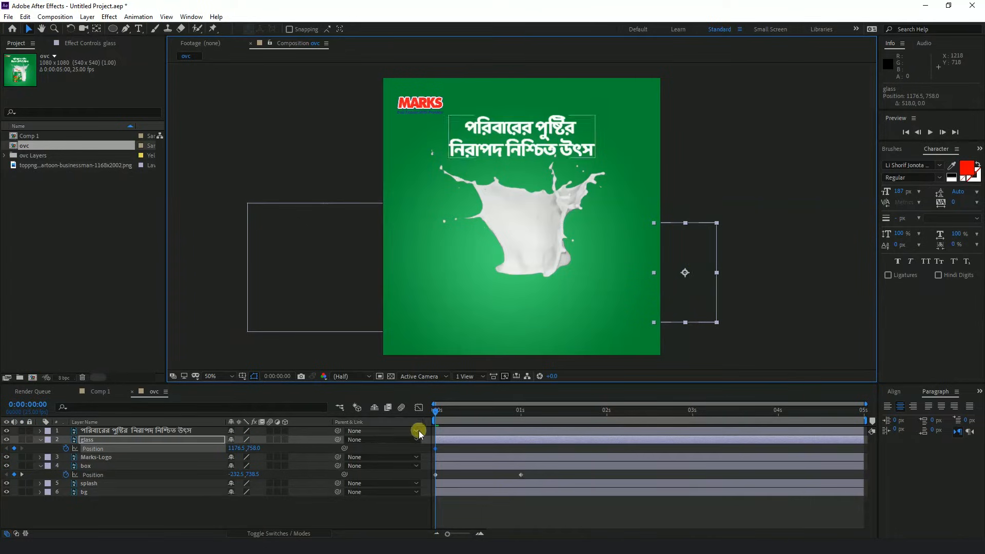
{"action": "left_click_drag", "start_coordinate": [435, 411], "coordinate": [528, 414]}
{"action": "left_click_drag", "start_coordinate": [686, 273], "coordinate": [552, 264]}
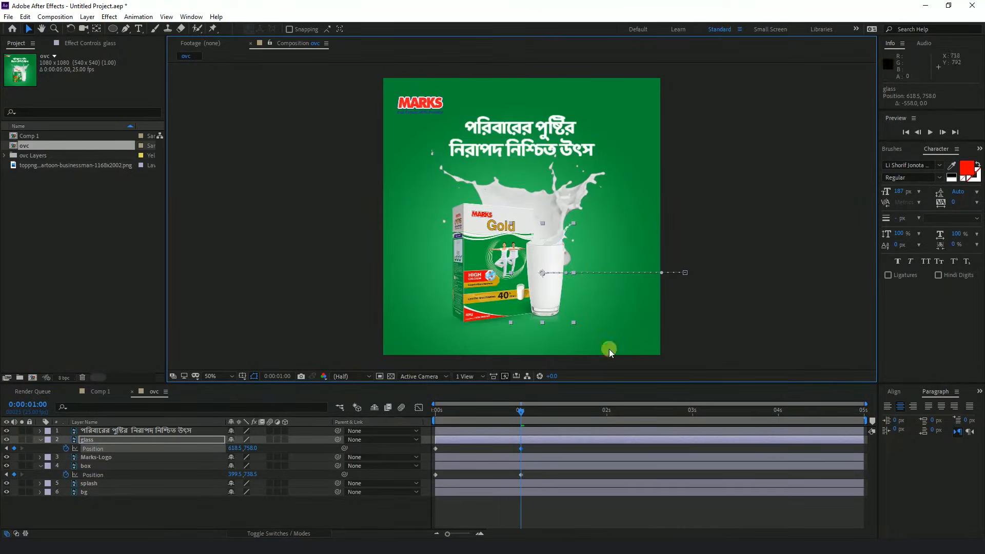
Play back the box and glass slide-in animation from the start of the composition.
{"action": "left_click_drag", "start_coordinate": [520, 411], "coordinate": [349, 408]}
{"action": "left_click", "coordinate": [731, 297]}
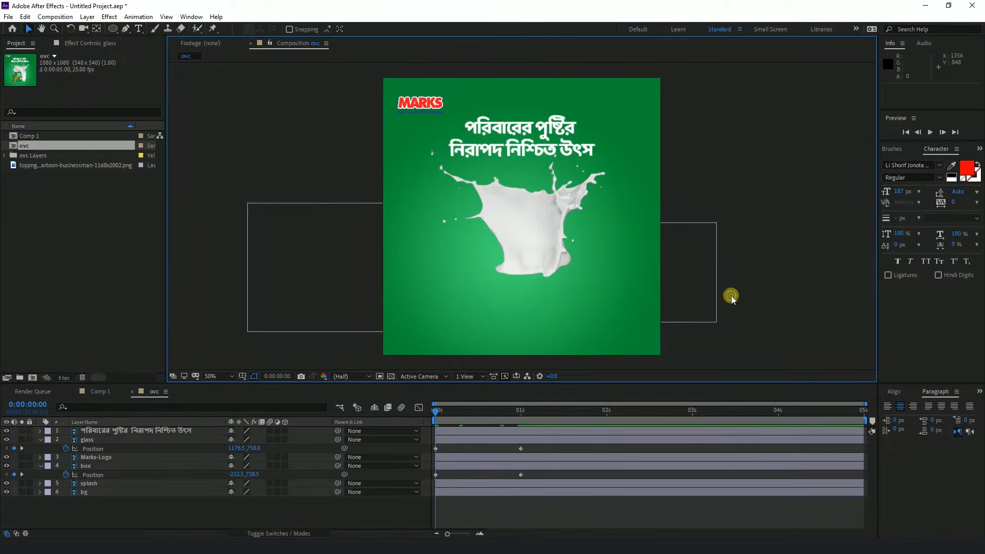
{"action": "key", "text": "space"}
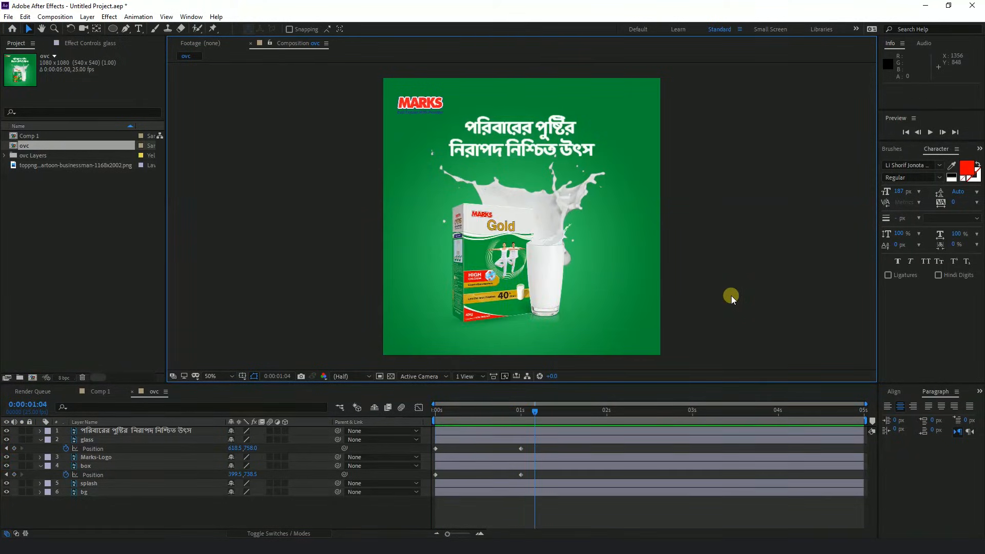
Shift the box and glass end position keyframes to 0:00:00:17 and apply Easy Ease to all their position keyframes.
{"action": "left_click_drag", "start_coordinate": [522, 479], "coordinate": [489, 447]}
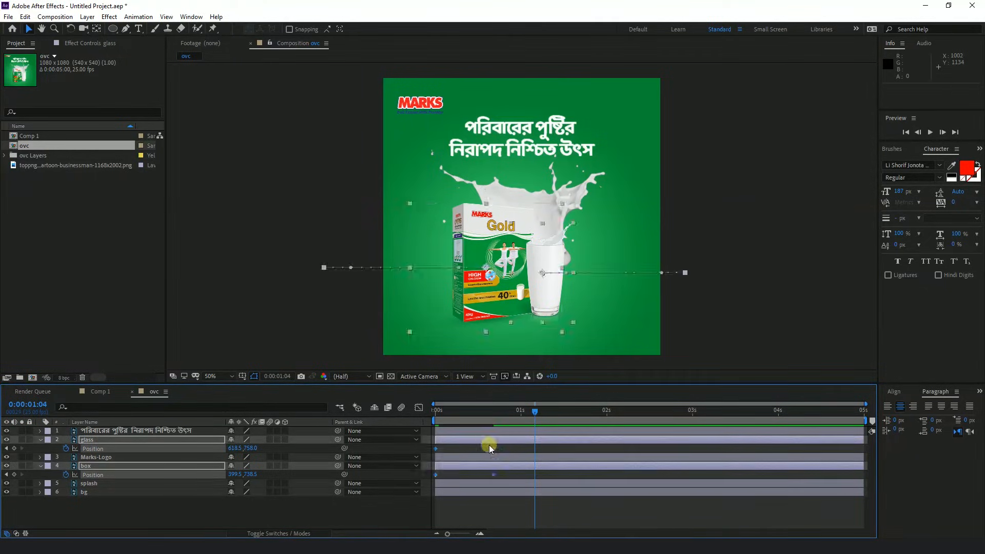
{"action": "right_click", "coordinate": [493, 449]}
{"action": "mouse_move", "coordinate": [536, 442]}
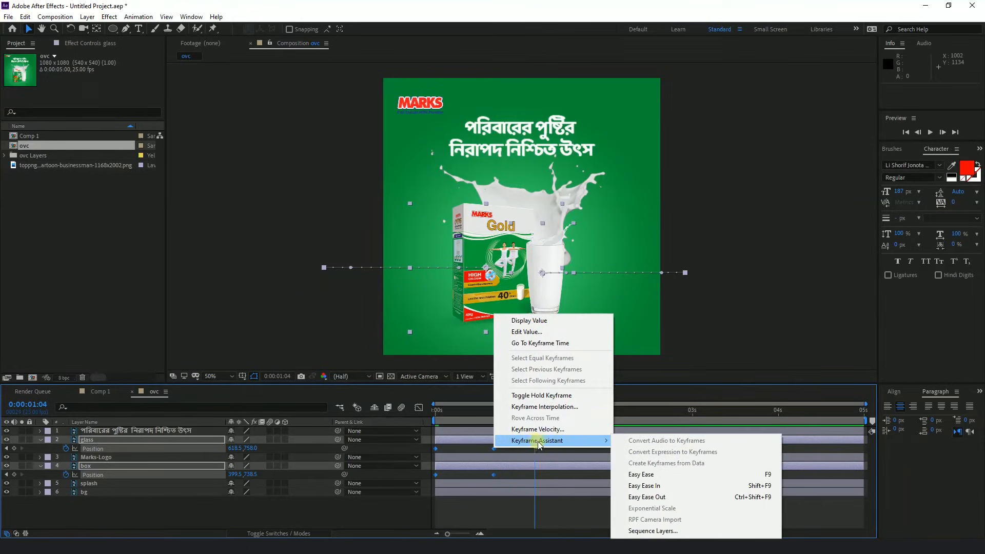
{"action": "left_click", "coordinate": [644, 475]}
Reshape the box and glass speed curves in the Graph Editor for a fast start and a long slow-down.
{"action": "left_click_drag", "start_coordinate": [533, 411], "coordinate": [410, 416]}
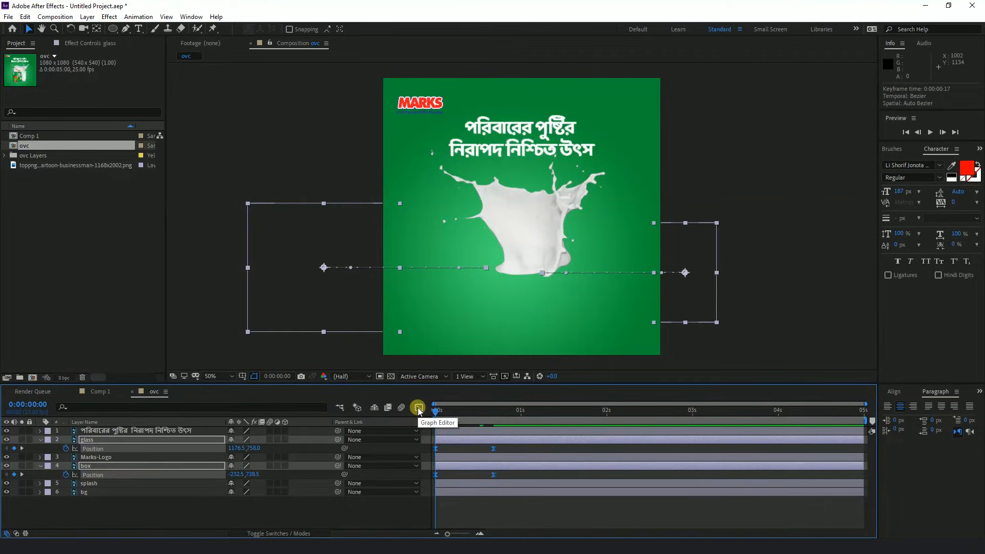
{"action": "left_click", "coordinate": [418, 408]}
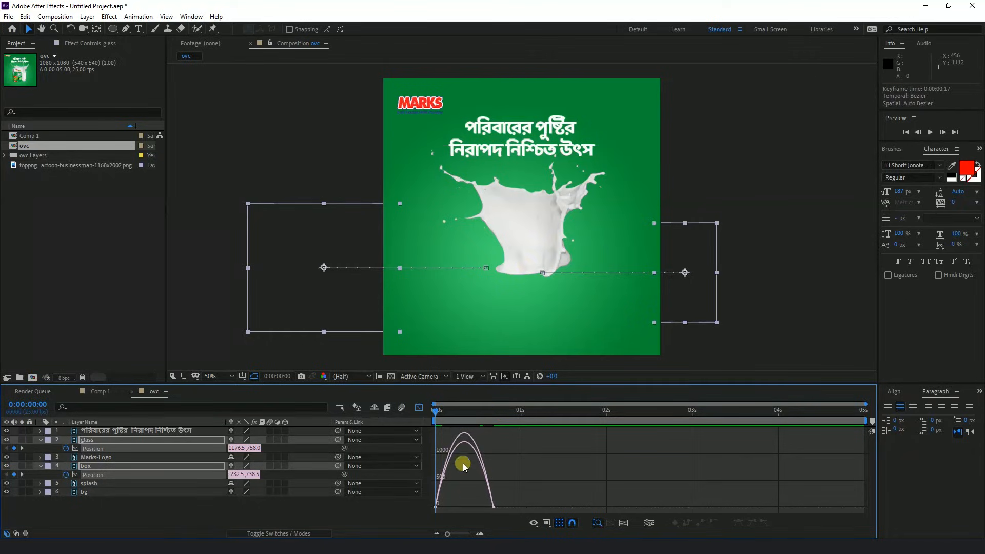
{"action": "left_click_drag", "start_coordinate": [477, 494], "coordinate": [437, 506]}
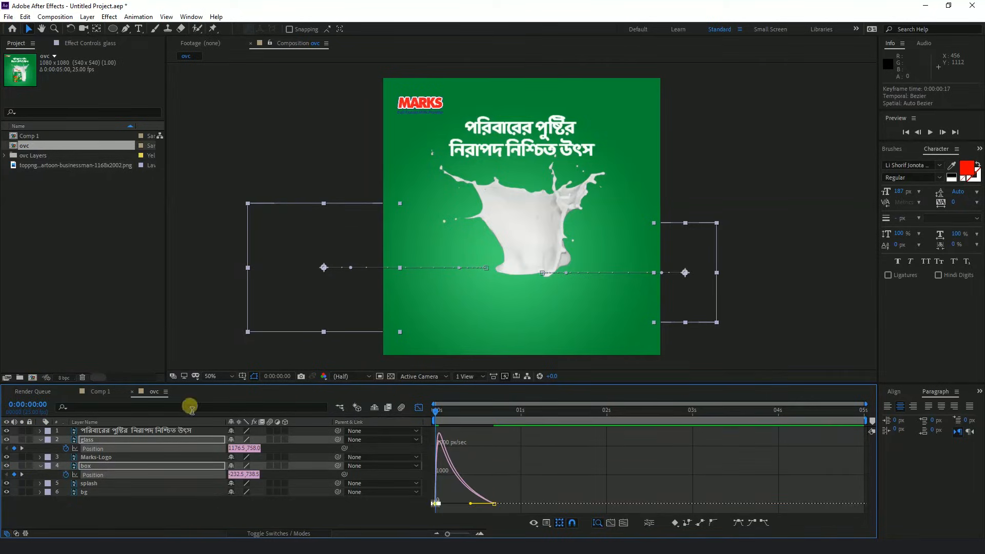
{"action": "left_click", "coordinate": [419, 408]}
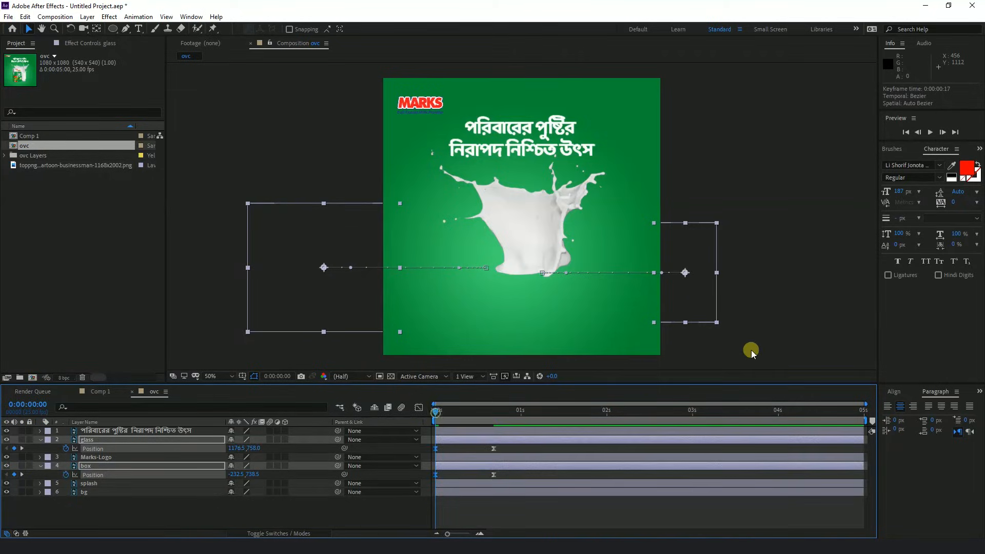
Preview the eased box and glass motion from the beginning of the timeline.
{"action": "key", "text": "space"}
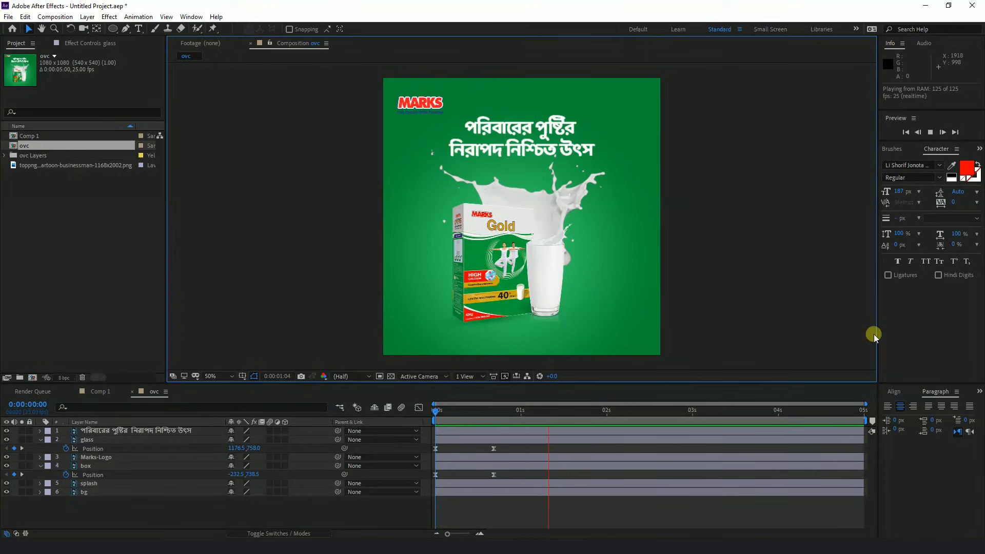
{"action": "key", "text": "space"}
{"action": "key", "text": "space"}
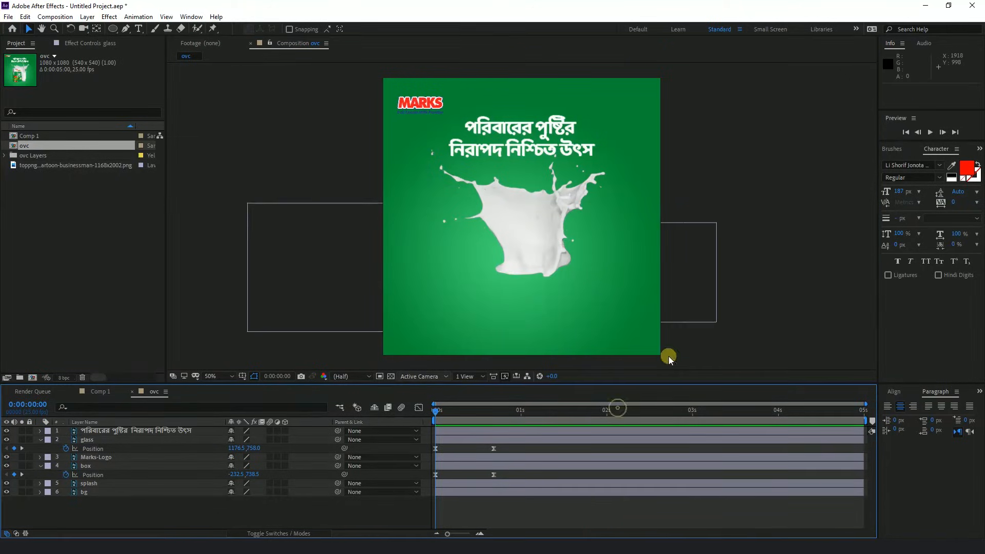
{"action": "key", "text": "space"}
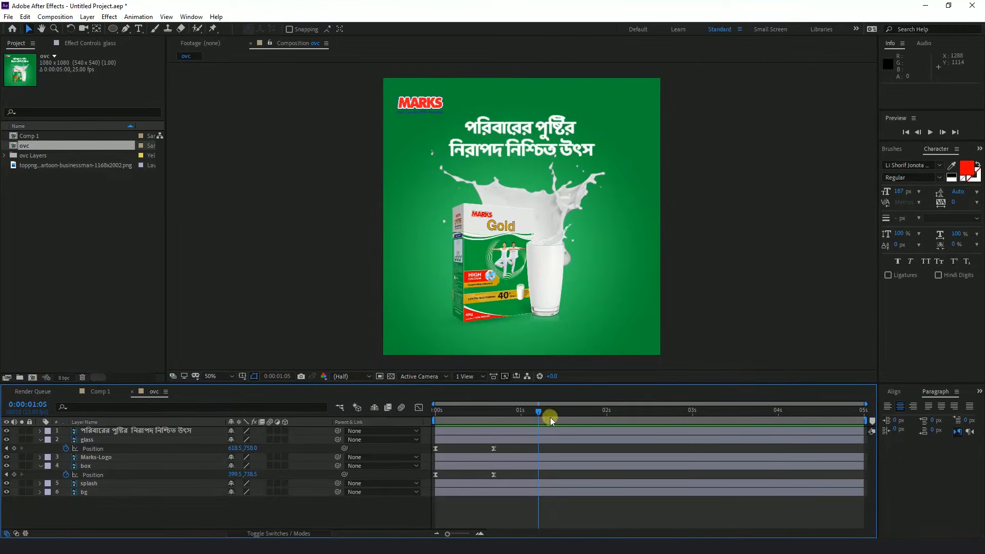
Add a 0% scale keyframe to the splash layer at 0:00:00:17.
{"action": "mouse_move", "coordinate": [504, 412]}
{"action": "left_mouse_down"}
{"action": "mouse_move", "coordinate": [477, 408]}
{"action": "mouse_move", "coordinate": [497, 413]}
{"action": "left_mouse_up"}
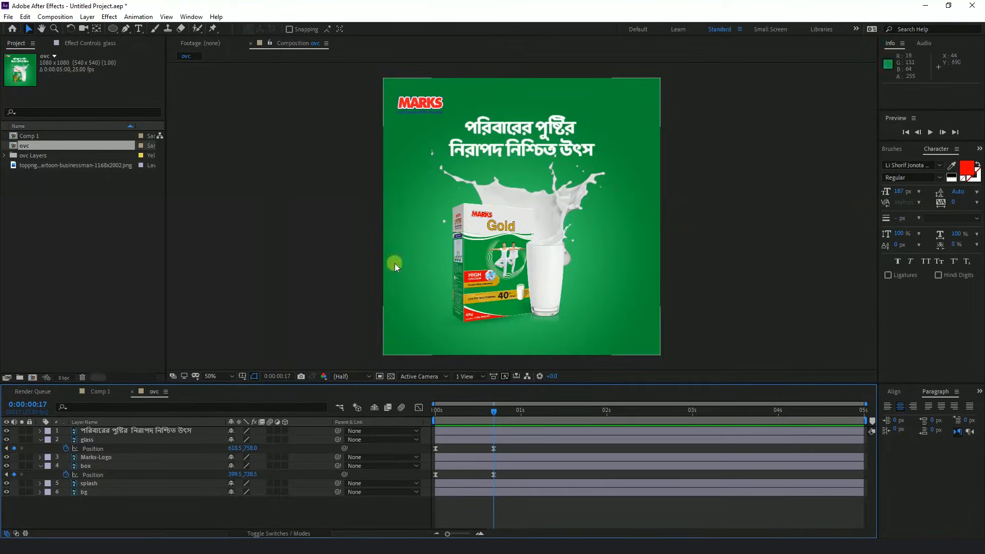
{"action": "left_click", "coordinate": [97, 491]}
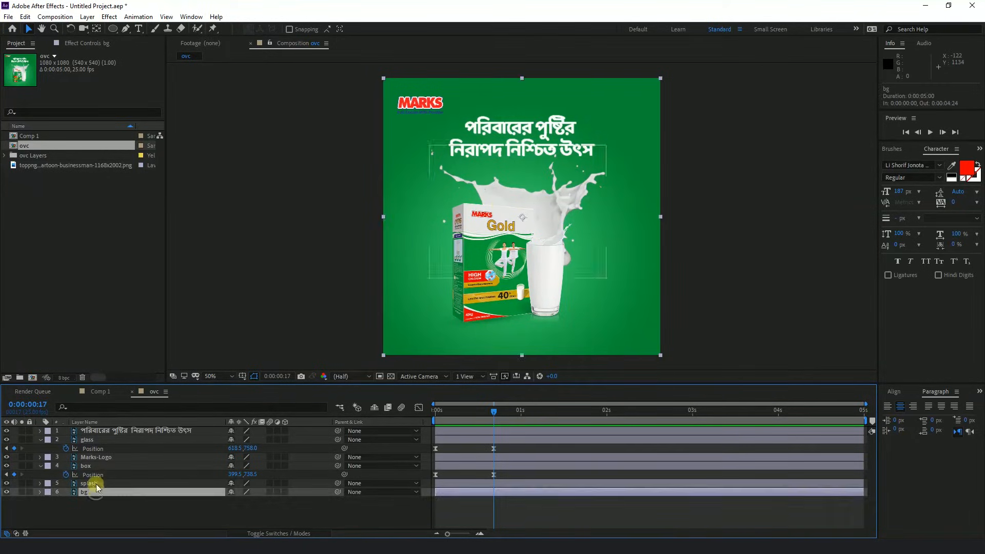
{"action": "left_click", "coordinate": [116, 484]}
{"action": "key", "text": "s"}
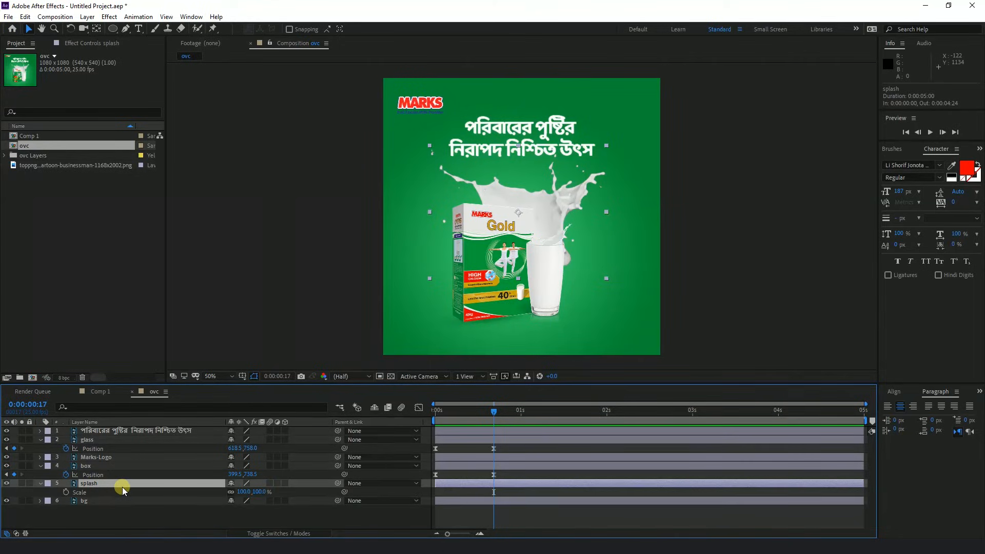
{"action": "left_click", "coordinate": [87, 491]}
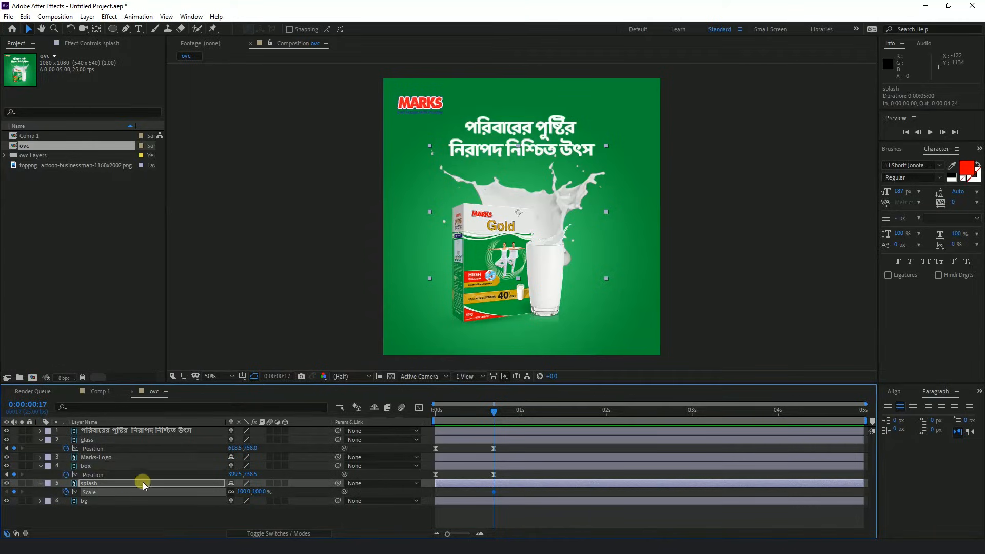
{"action": "left_click", "coordinate": [245, 491]}
{"action": "type", "text": "0"}
{"action": "key", "text": "Return"}
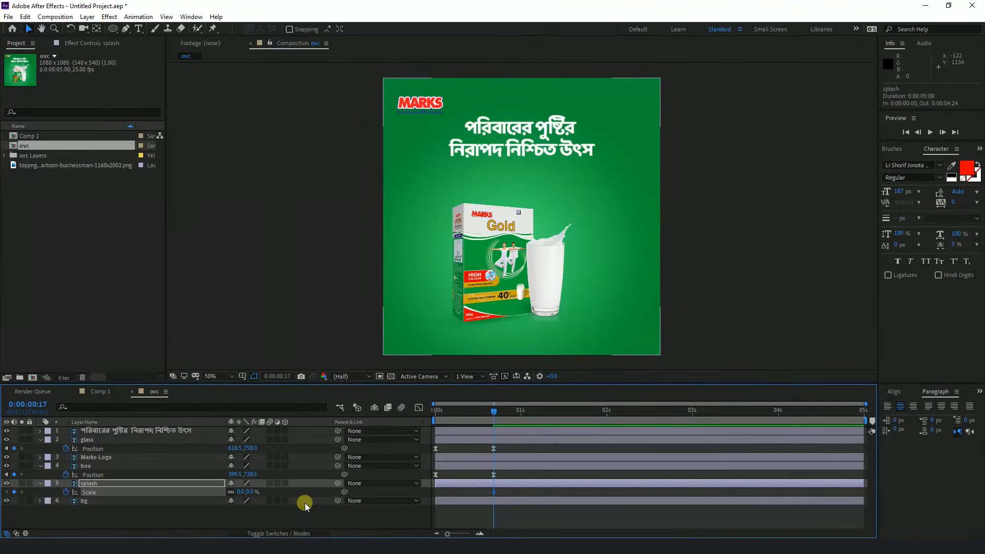
Keyframe the splash scale at 100% at 0:00:00:22 and move the splash slightly left to about 478.5, 519.
{"action": "left_click_drag", "start_coordinate": [499, 413], "coordinate": [511, 412]}
{"action": "mouse_move", "coordinate": [443, 534]}
{"action": "left_mouse_down"}
{"action": "mouse_move", "coordinate": [462, 533]}
{"action": "mouse_move", "coordinate": [447, 535]}
{"action": "left_mouse_up"}
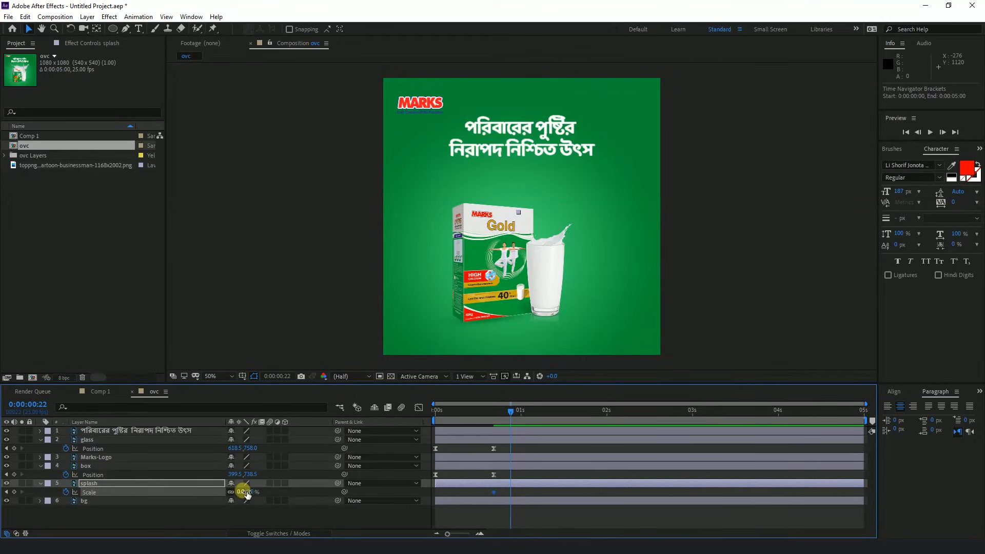
{"action": "left_click_drag", "start_coordinate": [246, 494], "coordinate": [286, 481]}
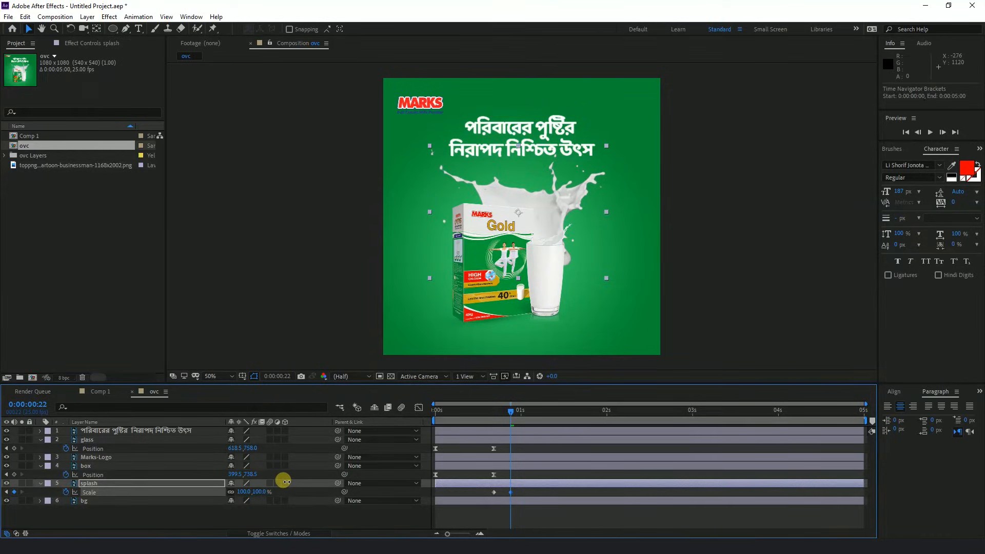
{"action": "left_click_drag", "start_coordinate": [473, 199], "coordinate": [461, 199]}
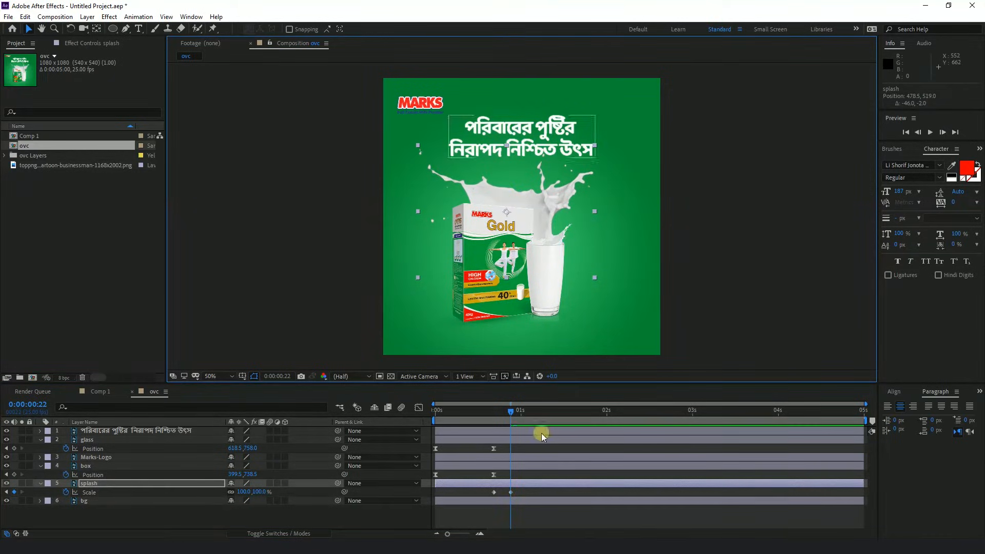
Preview the splash scale-up together with the box and glass slide-in.
{"action": "left_click_drag", "start_coordinate": [509, 414], "coordinate": [478, 411]}
{"action": "key", "text": "space"}
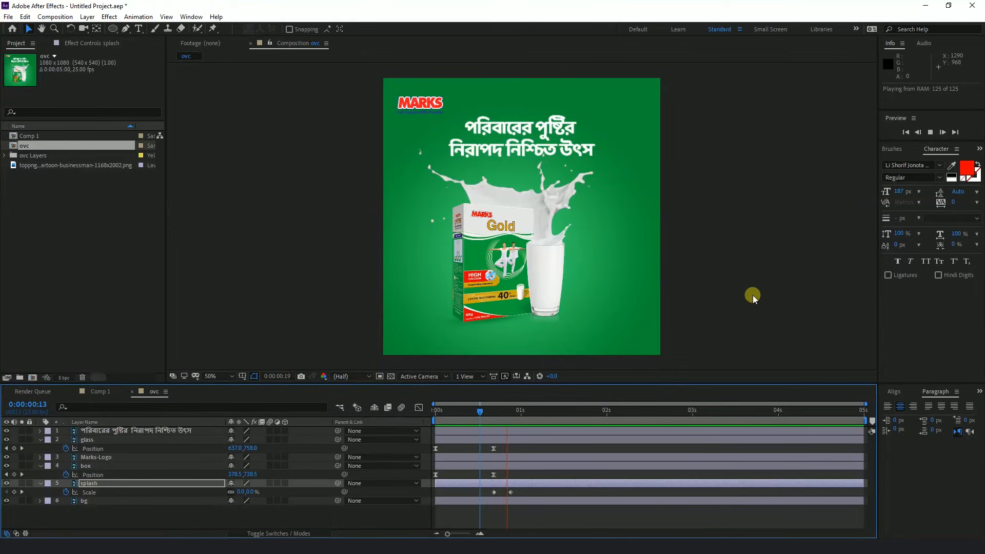
{"action": "left_click_drag", "start_coordinate": [561, 414], "coordinate": [337, 415]}
{"action": "key", "text": "space"}
{"action": "key", "text": "space"}
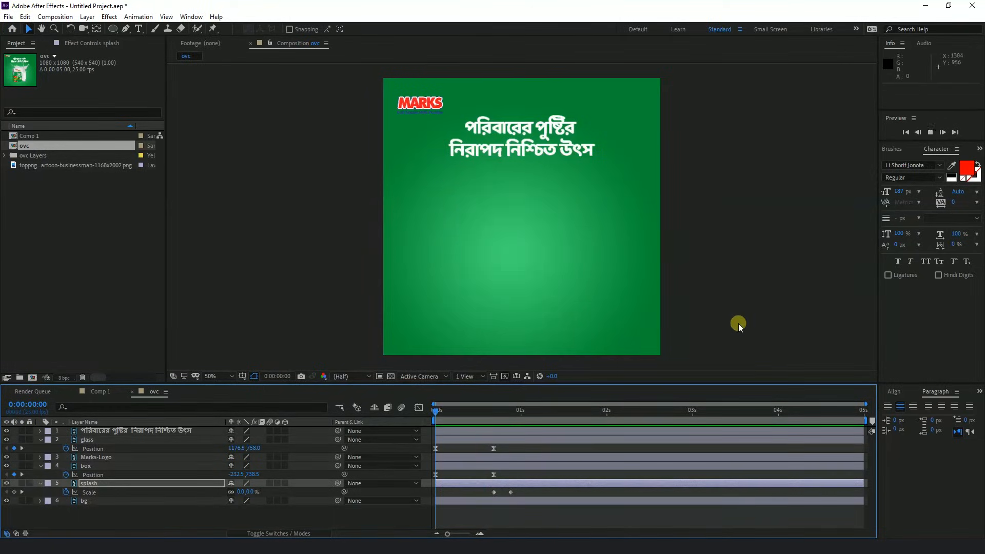
Apply Easy Ease to both scale keyframes of the splash layer.
{"action": "left_click_drag", "start_coordinate": [564, 414], "coordinate": [497, 418]}
{"action": "left_click_drag", "start_coordinate": [522, 493], "coordinate": [489, 493]}
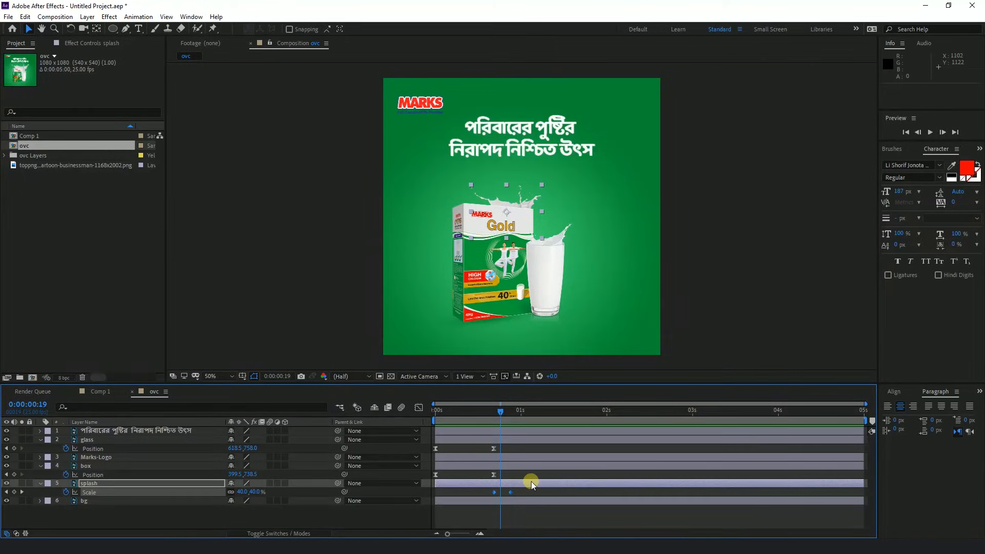
{"action": "right_click", "coordinate": [511, 492]}
{"action": "mouse_move", "coordinate": [552, 486]}
{"action": "left_click", "coordinate": [666, 418]}
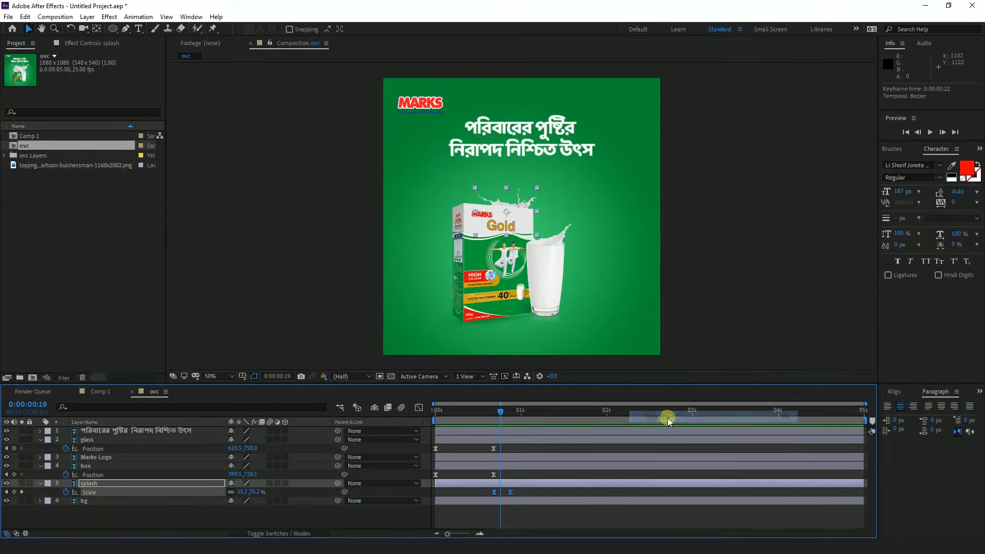
Reshape the splash scale speed curve in the Graph Editor for a slow start and a sharp speed peak at the end.
{"action": "left_click", "coordinate": [420, 407]}
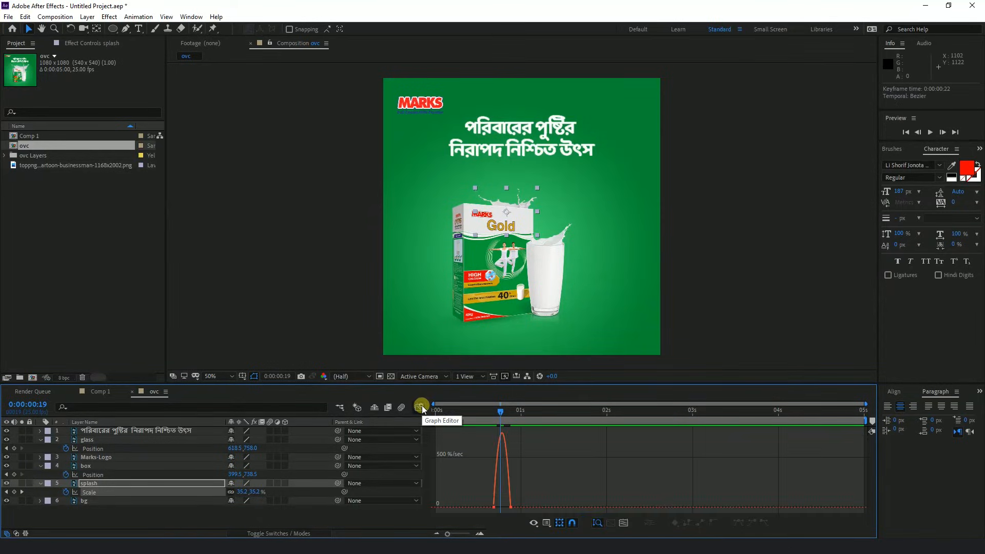
{"action": "left_click", "coordinate": [509, 508]}
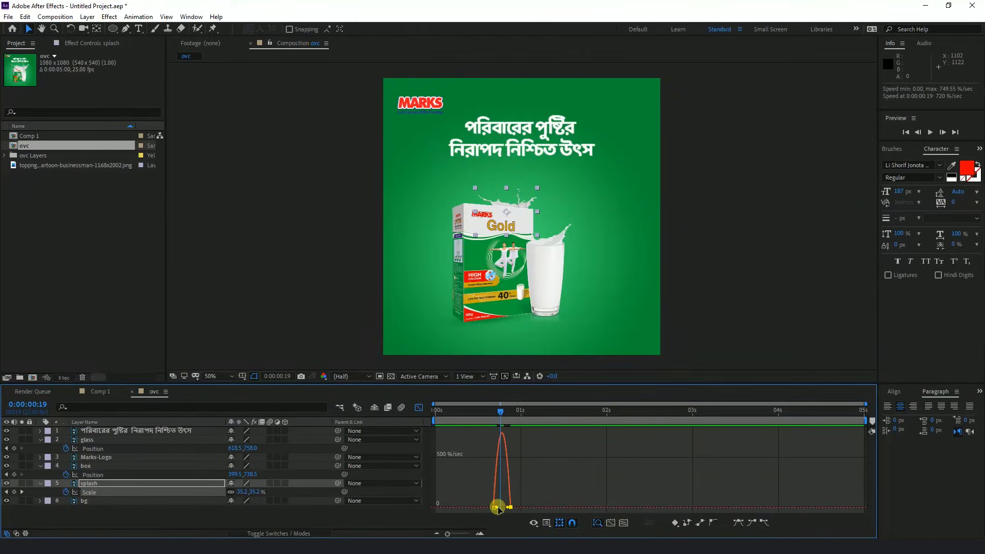
{"action": "left_click_drag", "start_coordinate": [500, 509], "coordinate": [511, 507]}
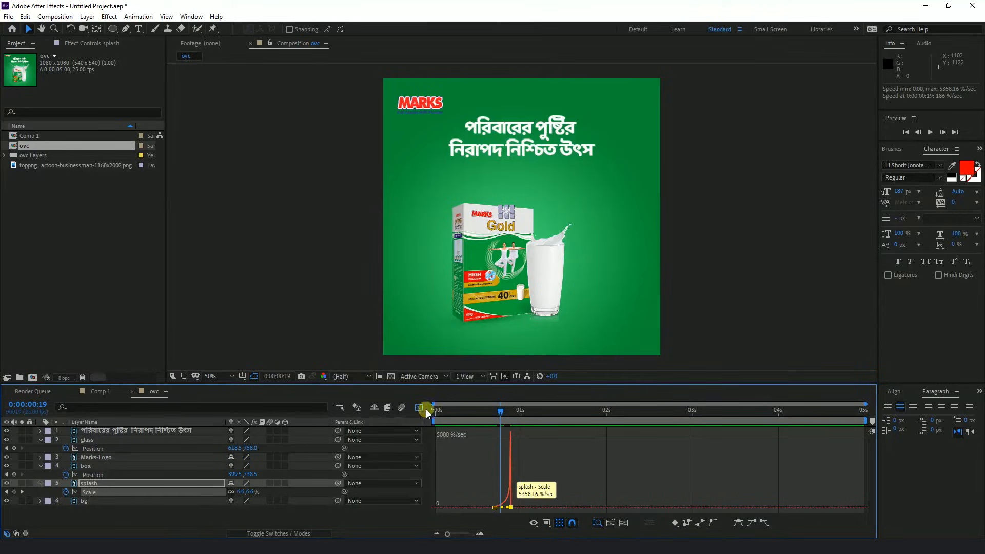
{"action": "left_click", "coordinate": [419, 407]}
Play back the eased splash animation from the start of the composition.
{"action": "left_click_drag", "start_coordinate": [500, 411], "coordinate": [329, 425]}
{"action": "key", "text": "space"}
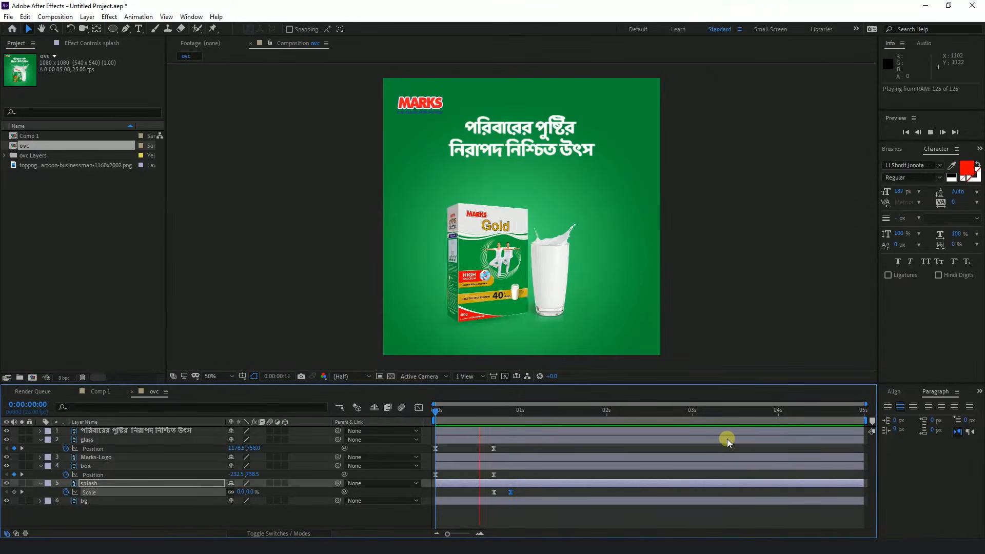
{"action": "left_click_drag", "start_coordinate": [558, 414], "coordinate": [478, 414]}
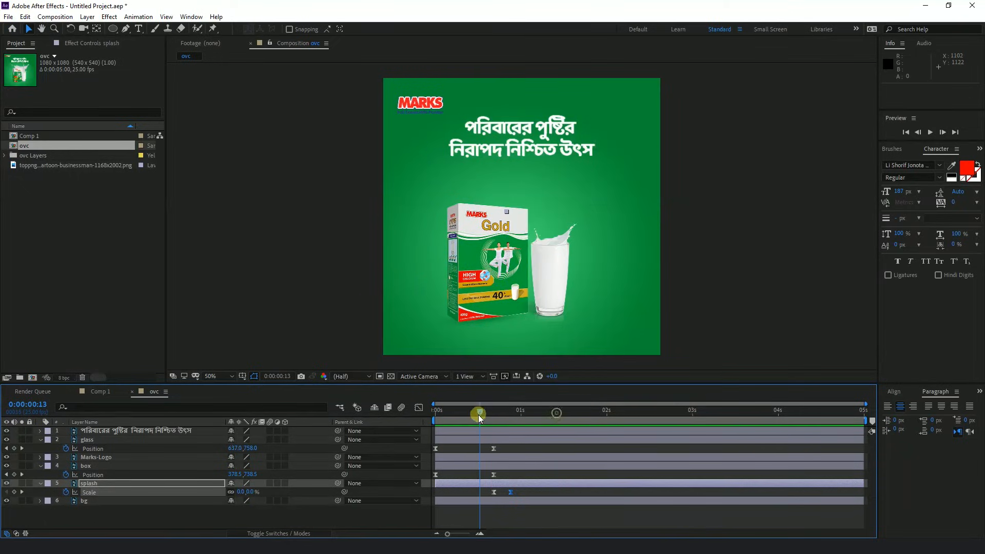
Try moving the splash's end scale keyframe to 0:00:01:00 and play back the slower pop.
{"action": "left_click_drag", "start_coordinate": [518, 492], "coordinate": [519, 491]}
{"action": "left_click", "coordinate": [484, 417]}
{"action": "key", "text": "space"}
{"action": "key", "text": "space"}
{"action": "left_click", "coordinate": [436, 409]}
{"action": "key", "text": "space"}
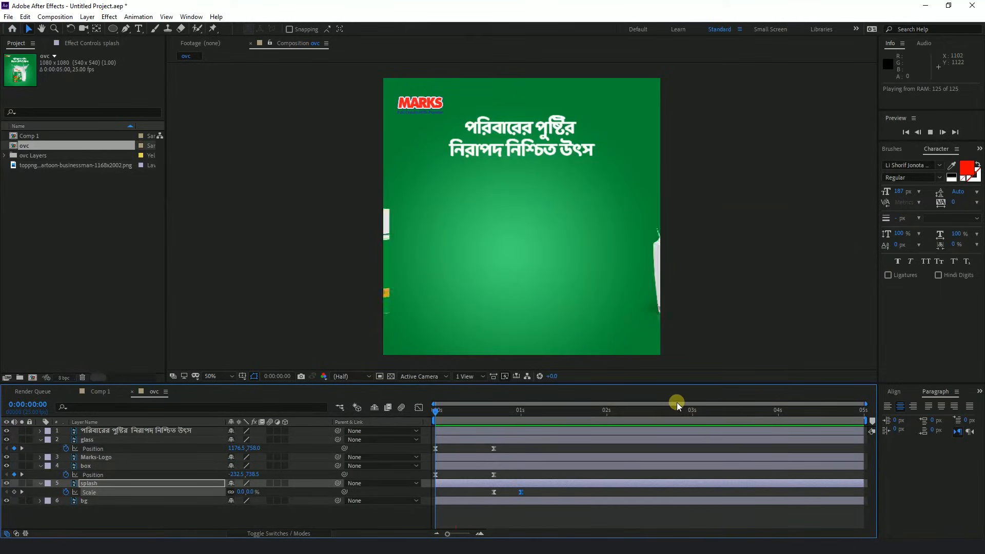
Pull the splash's end scale keyframe back to about 0:00:00:21 and preview the result.
{"action": "key", "text": "space"}
{"action": "left_click_drag", "start_coordinate": [521, 492], "coordinate": [512, 491]}
{"action": "left_click_drag", "start_coordinate": [552, 414], "coordinate": [417, 408]}
{"action": "key", "text": "space"}
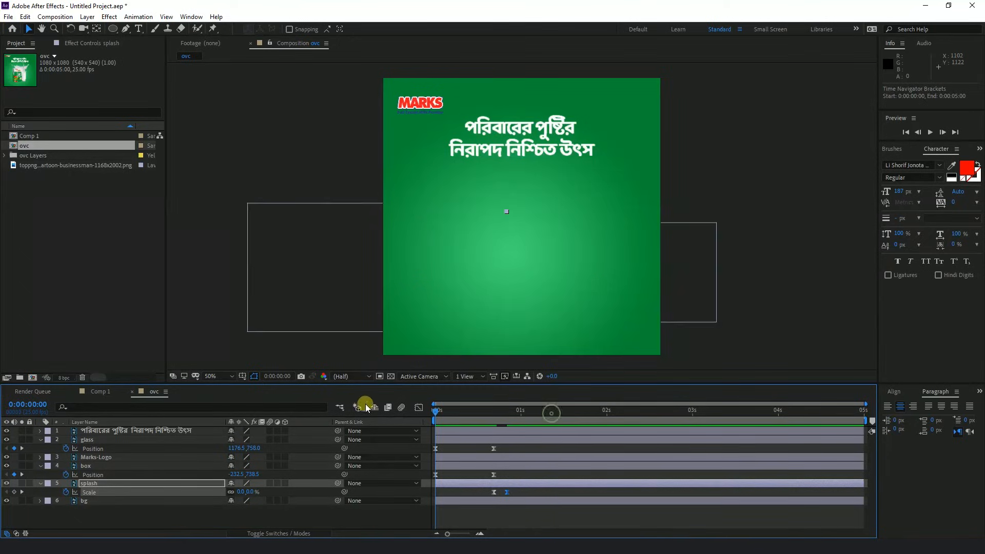
{"action": "key", "text": "space"}
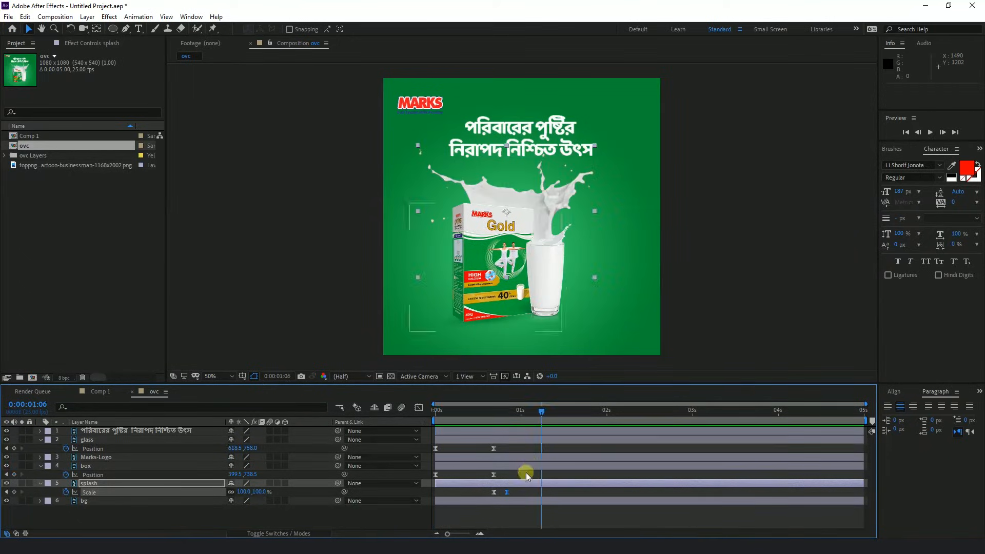
Retime the splash scale keyframes to 0:00:00:15 and 0:00:00:17 and preview the quicker pop.
{"action": "left_click_drag", "start_coordinate": [510, 491], "coordinate": [503, 495]}
{"action": "left_click_drag", "start_coordinate": [551, 399], "coordinate": [419, 423]}
{"action": "key", "text": "space"}
{"action": "key", "text": "space"}
{"action": "left_click_drag", "start_coordinate": [447, 534], "coordinate": [461, 534]}
{"action": "mouse_move", "coordinate": [536, 489]}
{"action": "left_mouse_down"}
{"action": "mouse_move", "coordinate": [566, 497]}
{"action": "mouse_move", "coordinate": [547, 492]}
{"action": "left_mouse_up"}
{"action": "left_click_drag", "start_coordinate": [607, 413], "coordinate": [521, 428]}
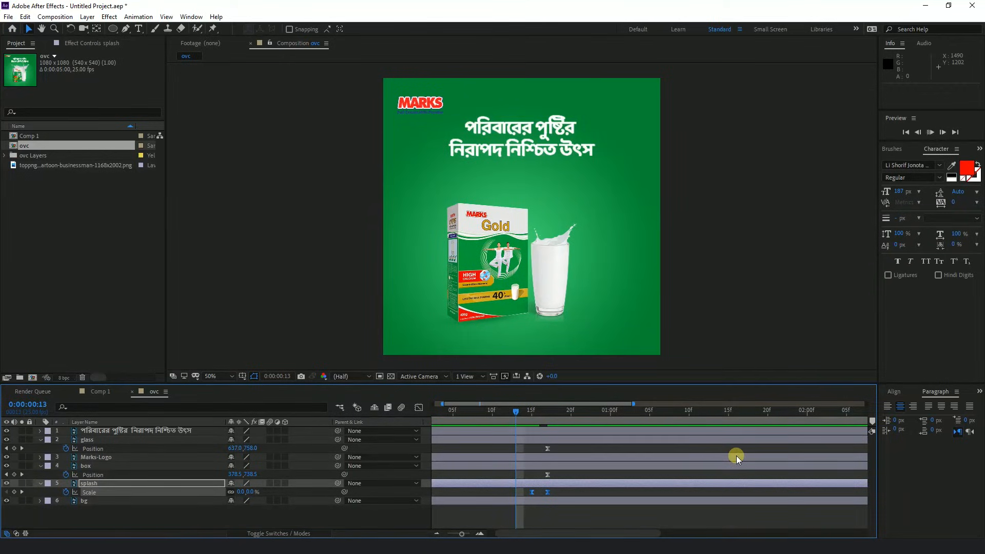
{"action": "key", "text": "space"}
{"action": "key", "text": "space"}
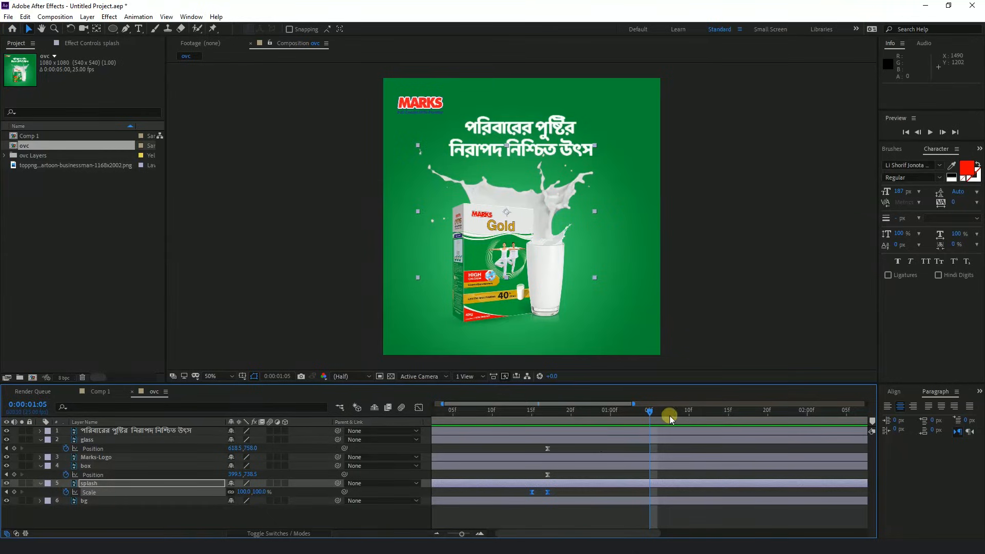
Move the splash's end scale keyframe to 0:00:00:19 and play back from the start.
{"action": "left_click", "coordinate": [569, 494]}
{"action": "left_click_drag", "start_coordinate": [549, 492], "coordinate": [566, 494]}
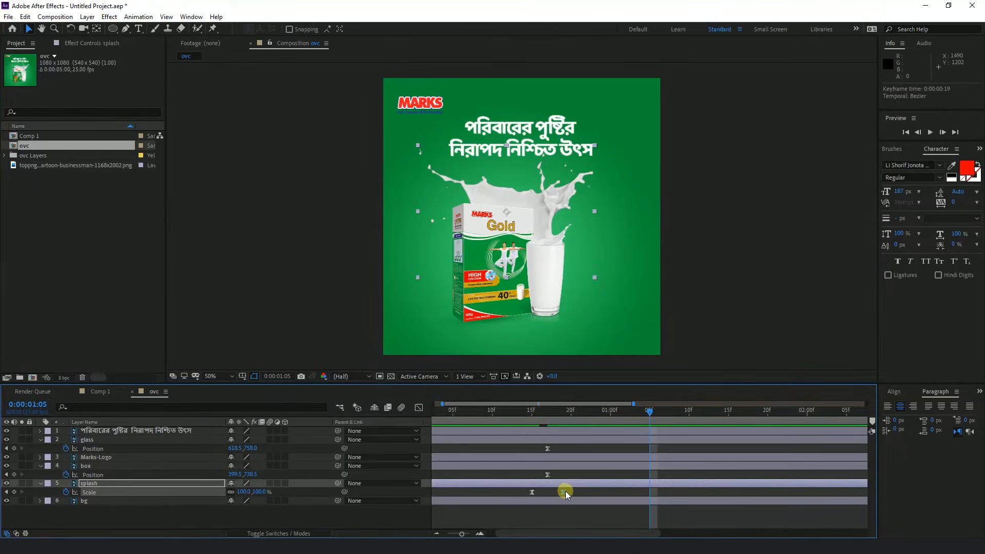
{"action": "key", "text": "Home"}
{"action": "key", "text": "space"}
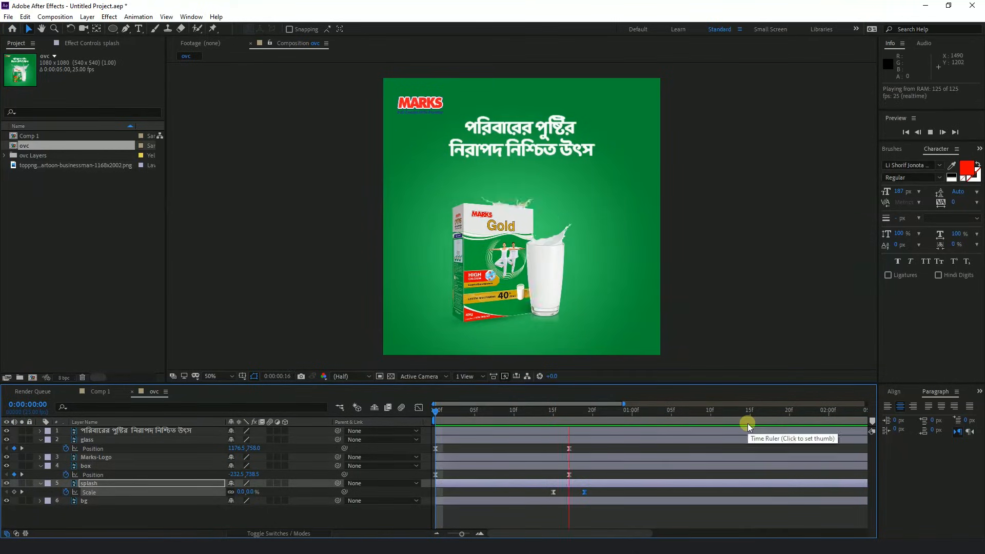
{"action": "key", "text": "space"}
Shift both splash scale keyframes earlier to 0:00:00:13 and 0:00:00:17 and preview the timing.
{"action": "left_click_drag", "start_coordinate": [647, 411], "coordinate": [558, 420]}
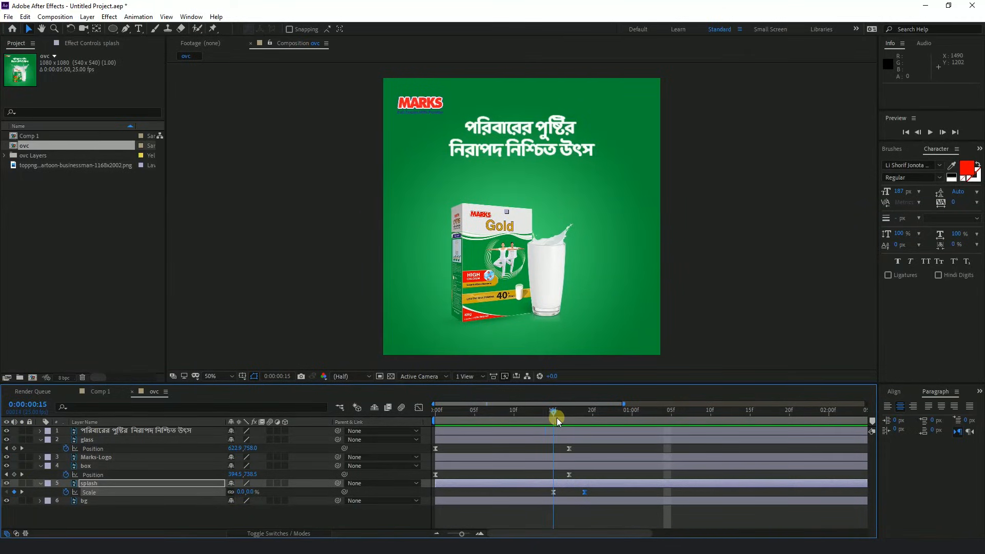
{"action": "left_click_drag", "start_coordinate": [544, 487], "coordinate": [576, 494]}
{"action": "mouse_move", "coordinate": [554, 409]}
{"action": "left_mouse_down"}
{"action": "mouse_move", "coordinate": [543, 411]}
{"action": "mouse_move", "coordinate": [580, 410]}
{"action": "mouse_move", "coordinate": [540, 411]}
{"action": "left_mouse_up"}
{"action": "mouse_move", "coordinate": [587, 494]}
{"action": "left_mouse_down"}
{"action": "mouse_move", "coordinate": [532, 497]}
{"action": "mouse_move", "coordinate": [571, 496]}
{"action": "left_mouse_up"}
{"action": "left_click_drag", "start_coordinate": [542, 414], "coordinate": [514, 412]}
{"action": "key", "text": "space"}
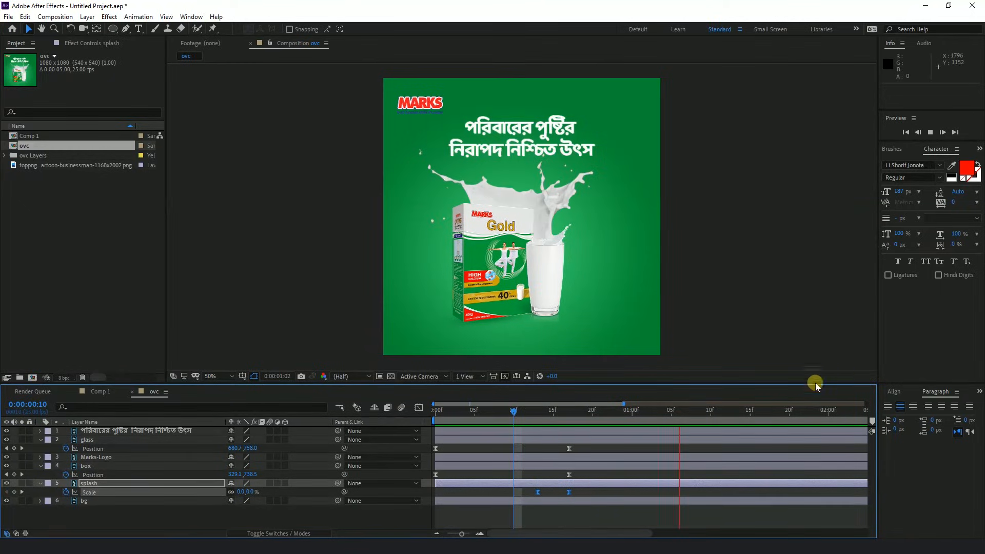
{"action": "left_click", "coordinate": [568, 493]}
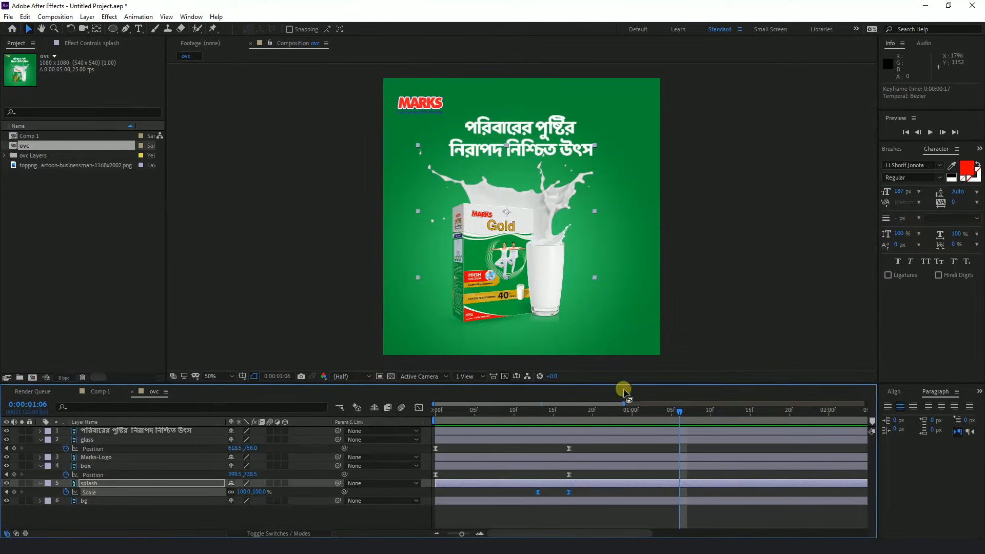
Turn on scale keyframing for the Bengali headline layer at 0:00:00:19.
{"action": "left_click_drag", "start_coordinate": [624, 403], "coordinate": [818, 404]}
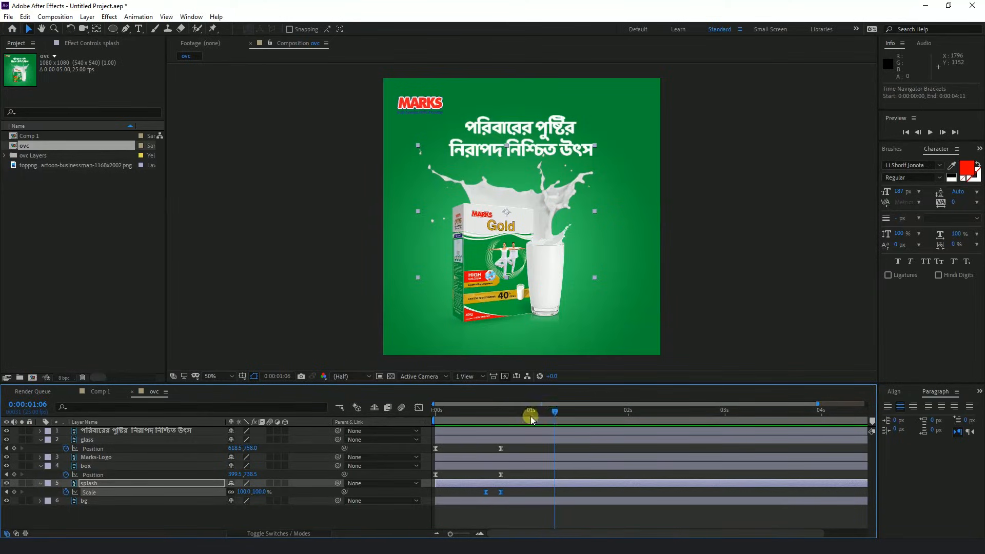
{"action": "key", "text": "space"}
{"action": "mouse_move", "coordinate": [532, 412]}
{"action": "left_mouse_down"}
{"action": "mouse_move", "coordinate": [510, 413]}
{"action": "mouse_move", "coordinate": [534, 416]}
{"action": "left_mouse_up"}
{"action": "left_click", "coordinate": [751, 357]}
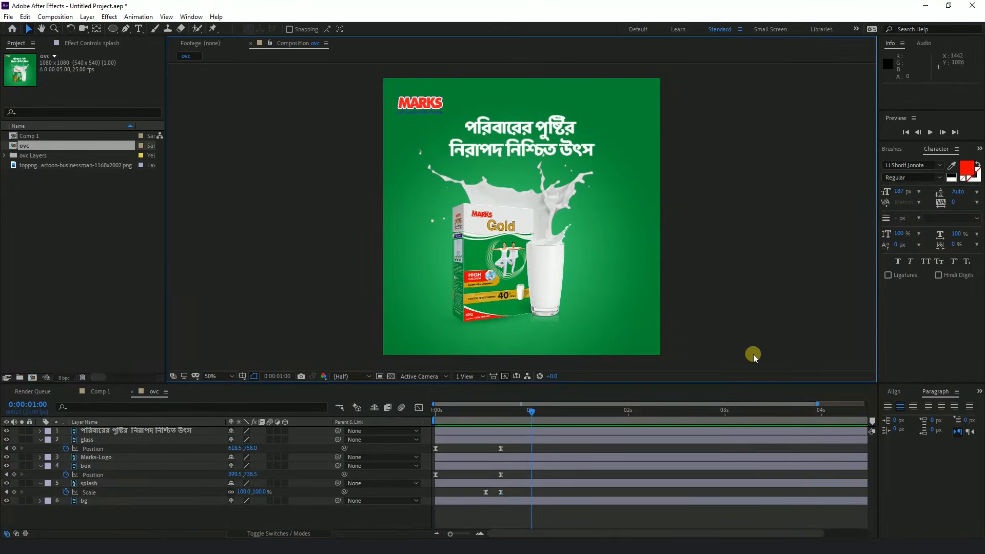
{"action": "left_click", "coordinate": [507, 135]}
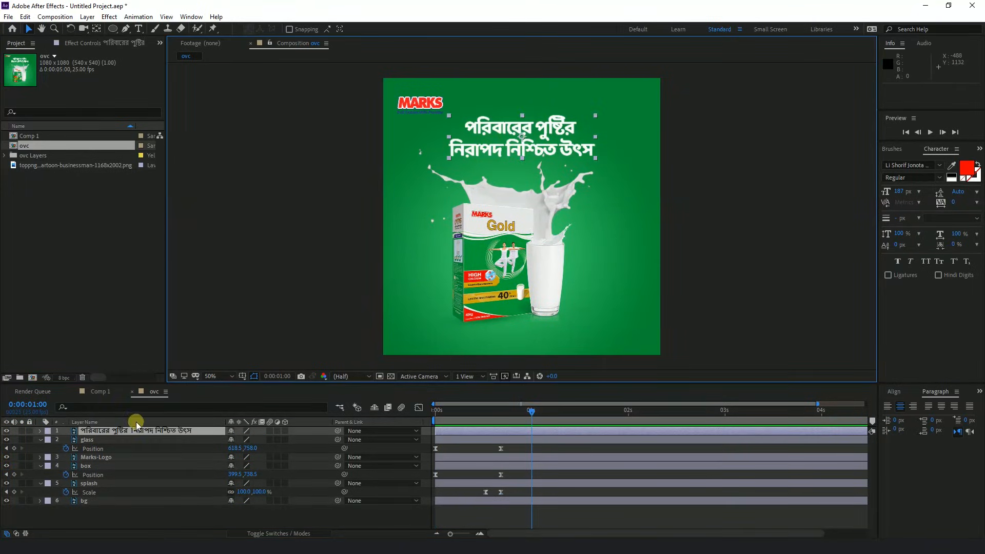
{"action": "key", "text": "s"}
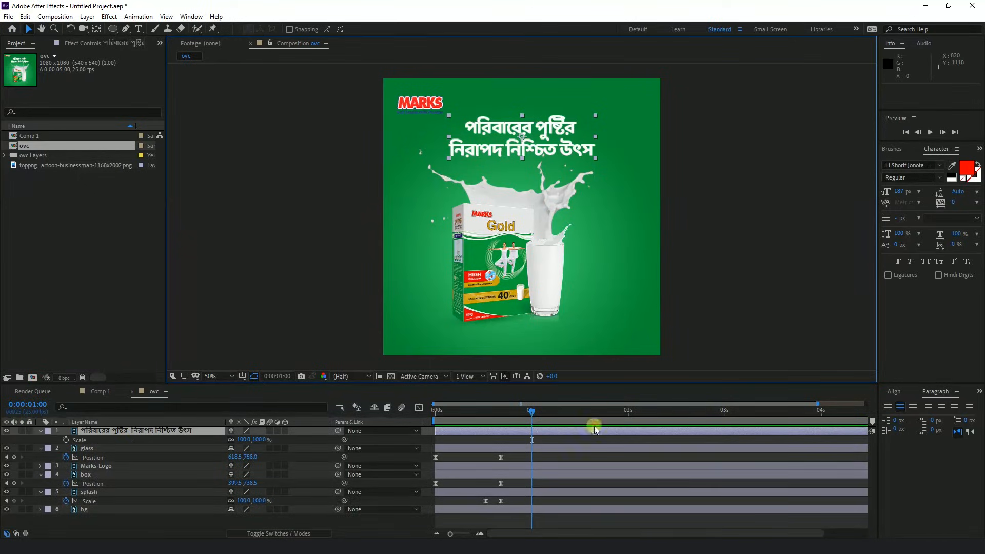
{"action": "left_click_drag", "start_coordinate": [533, 413], "coordinate": [502, 418]}
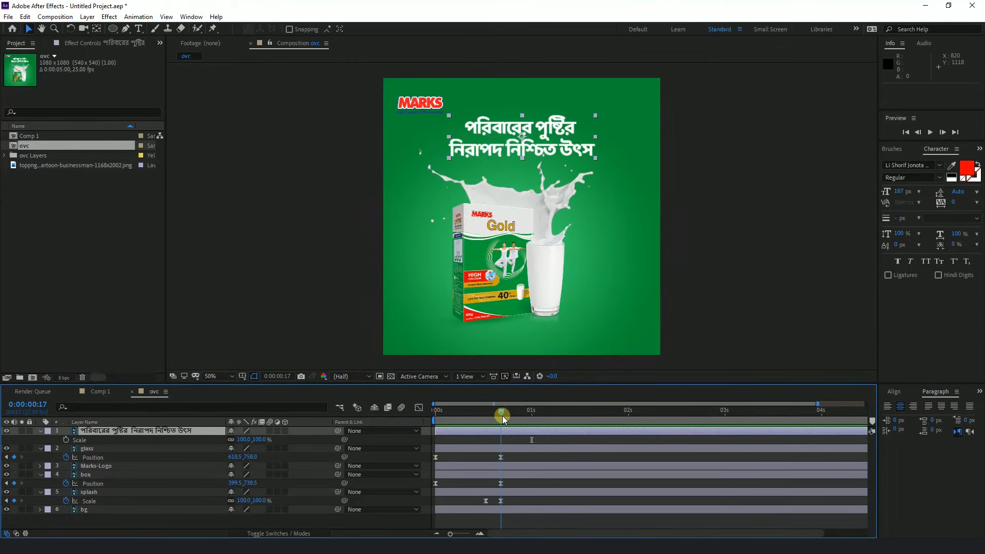
{"action": "left_click_drag", "start_coordinate": [451, 534], "coordinate": [480, 534]}
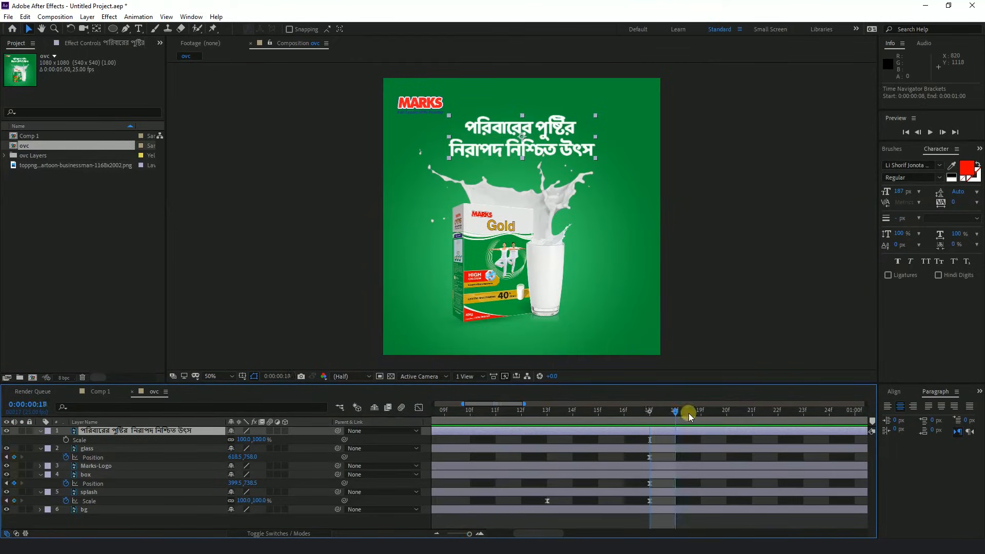
{"action": "left_click_drag", "start_coordinate": [468, 533], "coordinate": [445, 534]}
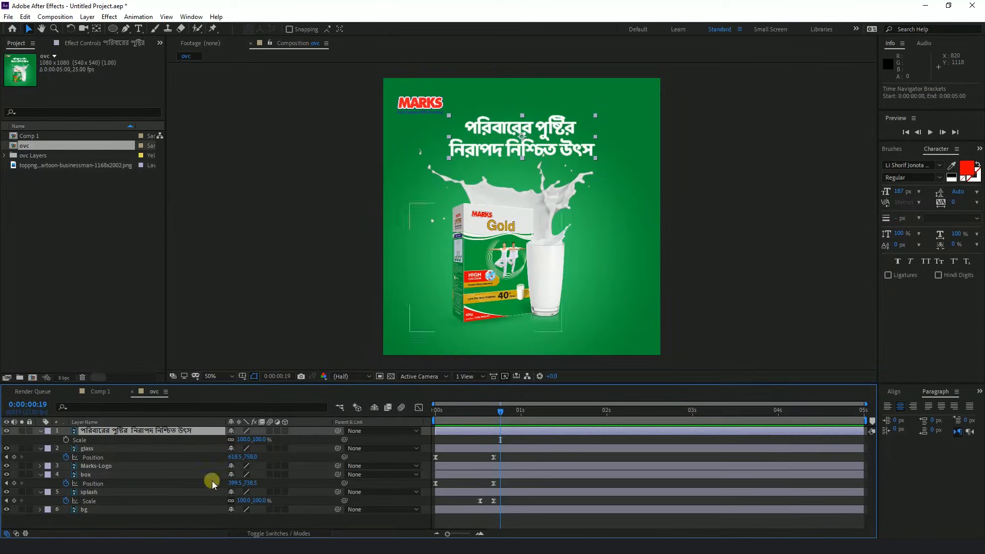
{"action": "left_click", "coordinate": [81, 442]}
{"action": "left_click", "coordinate": [65, 440]}
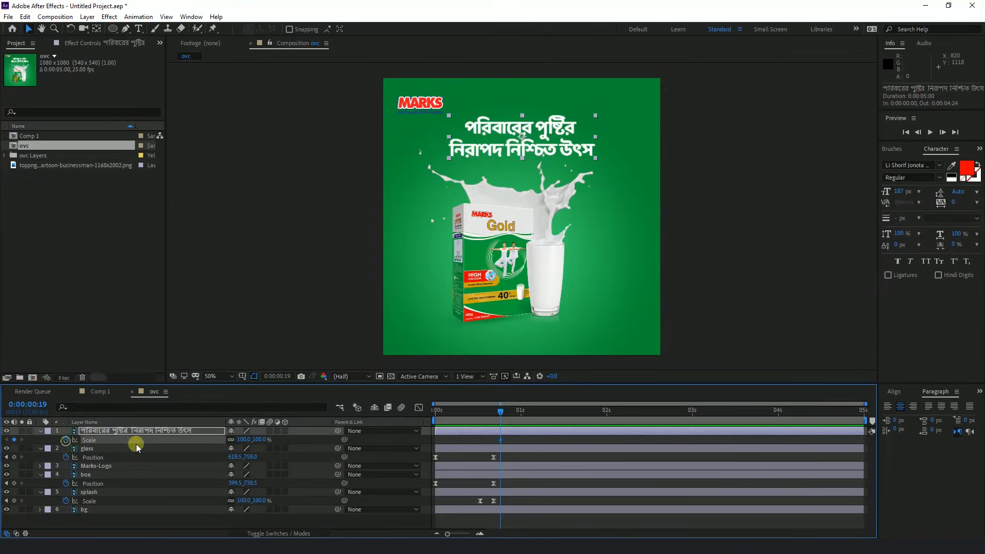
Animate the headline's scale from 0% at 0:00:00:19 up to 107% at 0:00:00:22.
{"action": "left_click", "coordinate": [243, 440]}
{"action": "left_click_drag", "start_coordinate": [502, 414], "coordinate": [510, 414]}
{"action": "left_click", "coordinate": [241, 440]}
{"action": "left_click_drag", "start_coordinate": [245, 443], "coordinate": [288, 431]}
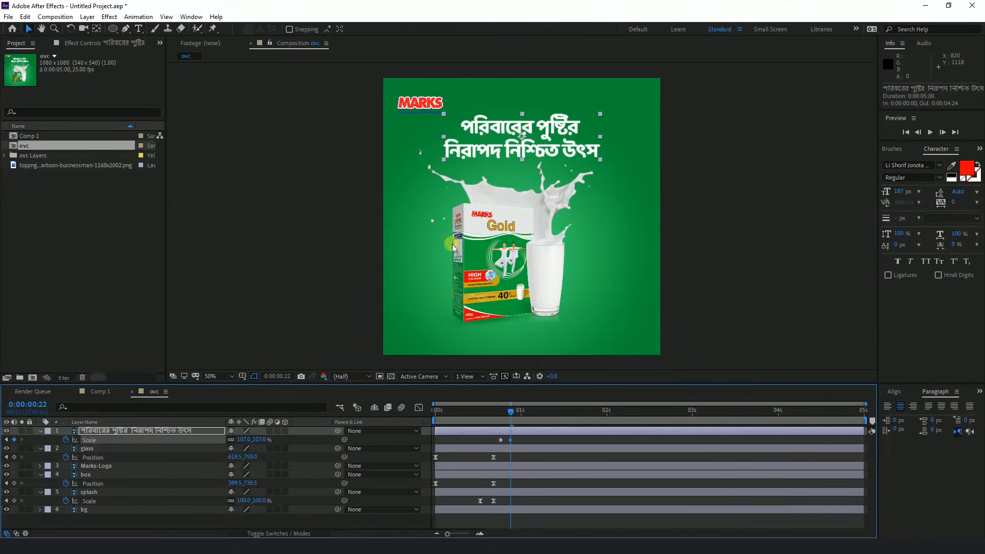
Move the headline 10 px down in the composition.
{"action": "left_click_drag", "start_coordinate": [530, 140], "coordinate": [531, 143]}
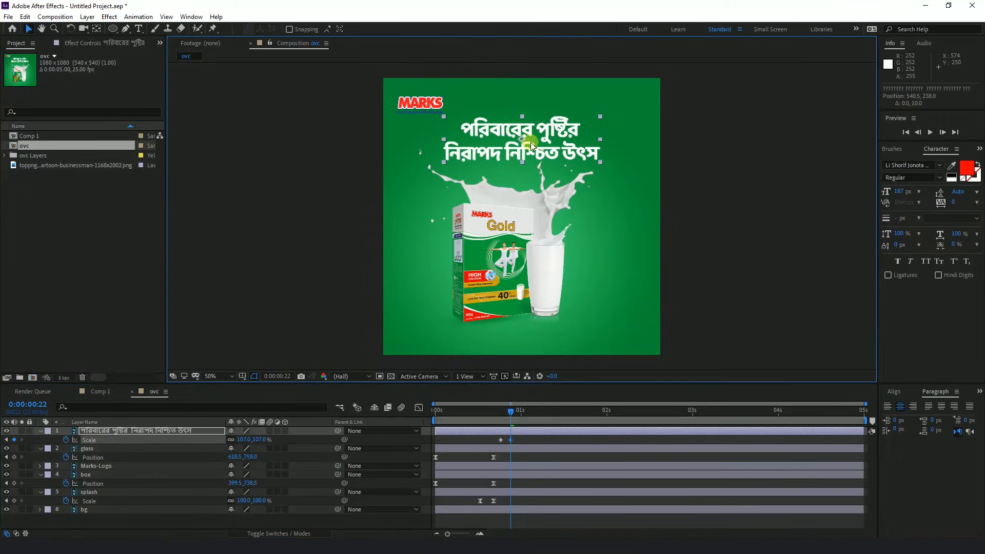
{"action": "left_click", "coordinate": [97, 29]}
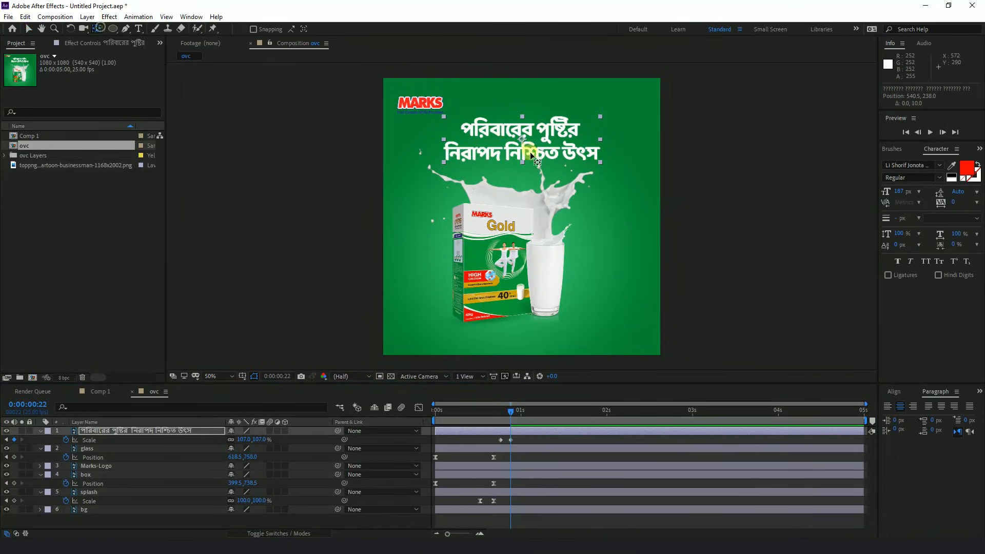
{"action": "left_click", "coordinate": [28, 28]}
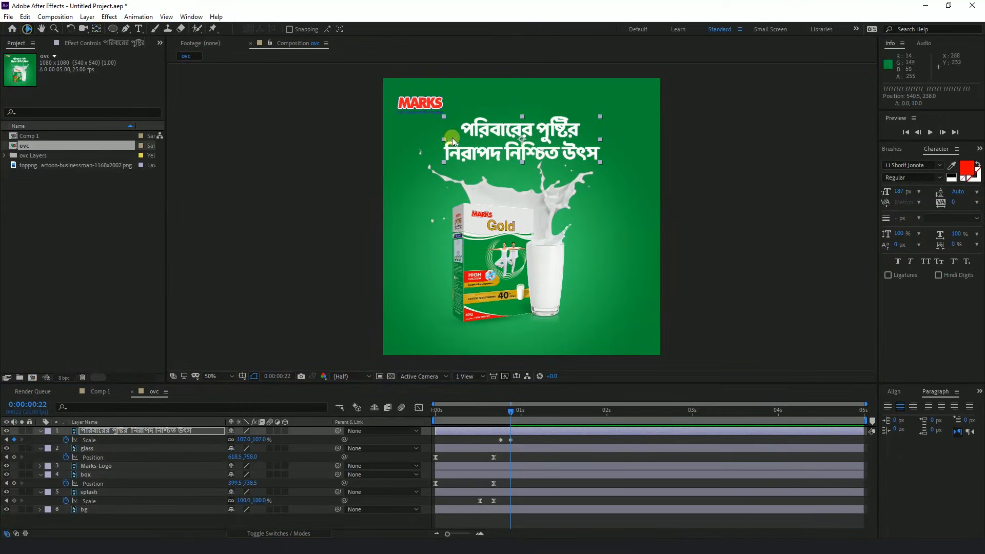
Preview the headline's pop-in and move its end scale keyframe to 0:00:01:00.
{"action": "left_click", "coordinate": [492, 415]}
{"action": "left_click", "coordinate": [609, 415]}
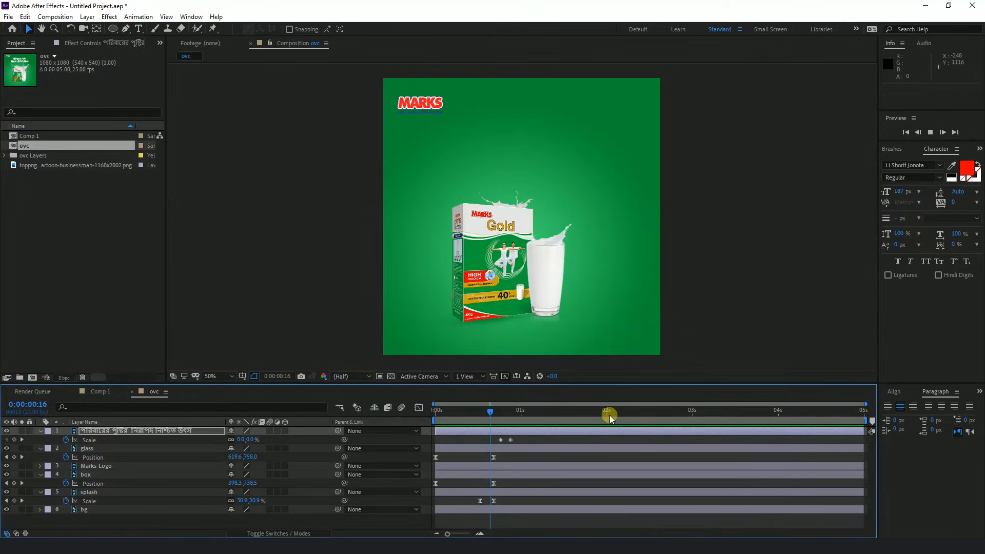
{"action": "left_click", "coordinate": [544, 411]}
{"action": "left_click", "coordinate": [540, 411]}
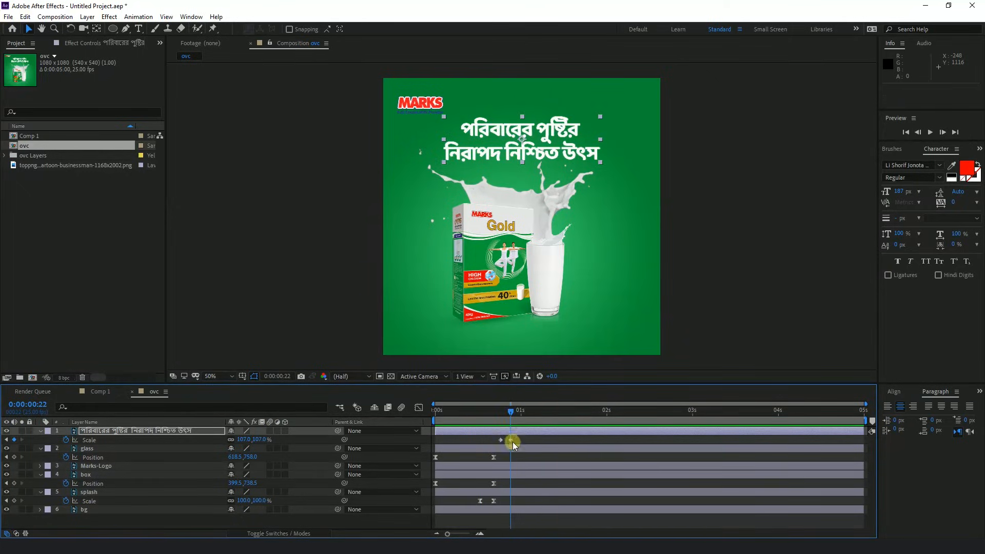
{"action": "left_click_drag", "start_coordinate": [511, 440], "coordinate": [521, 440]}
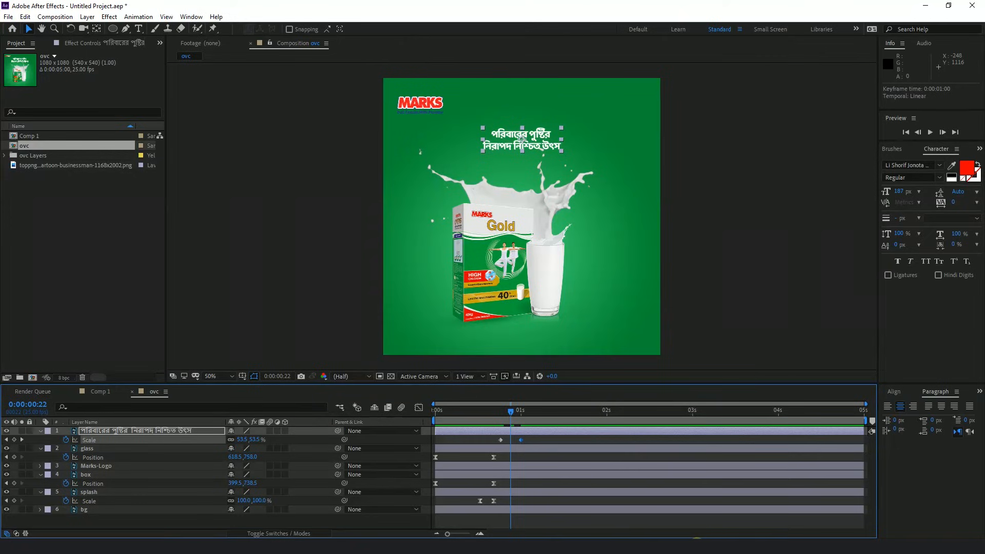
Switch to Expression.docx in Word and copy the full code under Inertial Bounce Expression.
{"action": "left_click", "coordinate": [696, 545]}
{"action": "left_click", "coordinate": [697, 546]}
{"action": "left_click", "coordinate": [672, 545]}
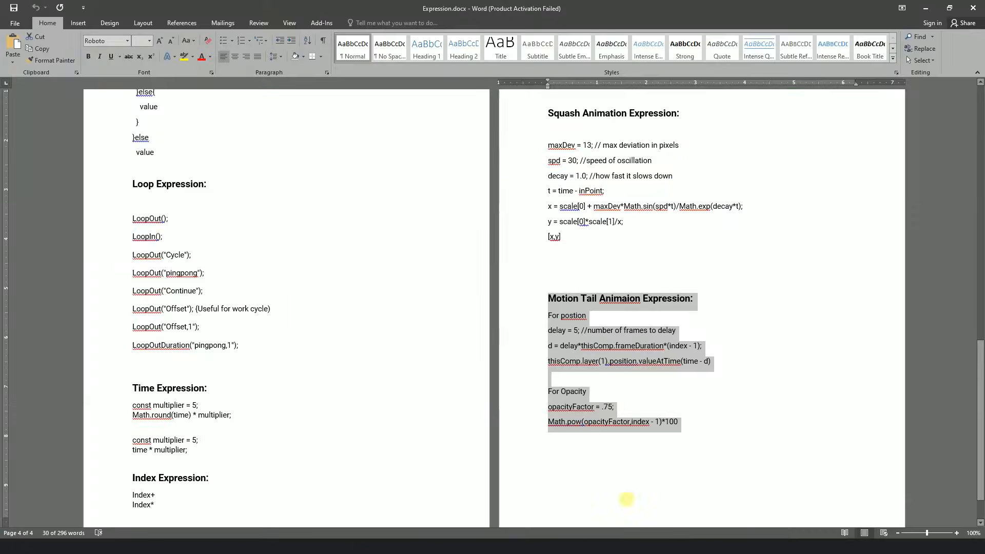
{"action": "scroll", "coordinate": [221, 323], "scroll_direction": "up", "scroll_amount": 15}
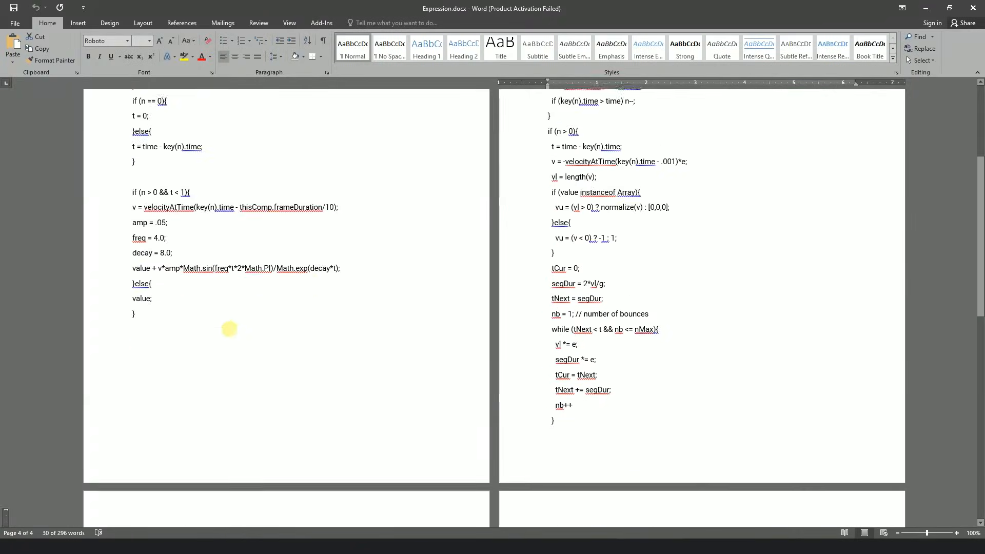
{"action": "scroll", "coordinate": [229, 328], "scroll_direction": "up", "scroll_amount": 5}
{"action": "left_click_drag", "start_coordinate": [133, 184], "coordinate": [144, 505]}
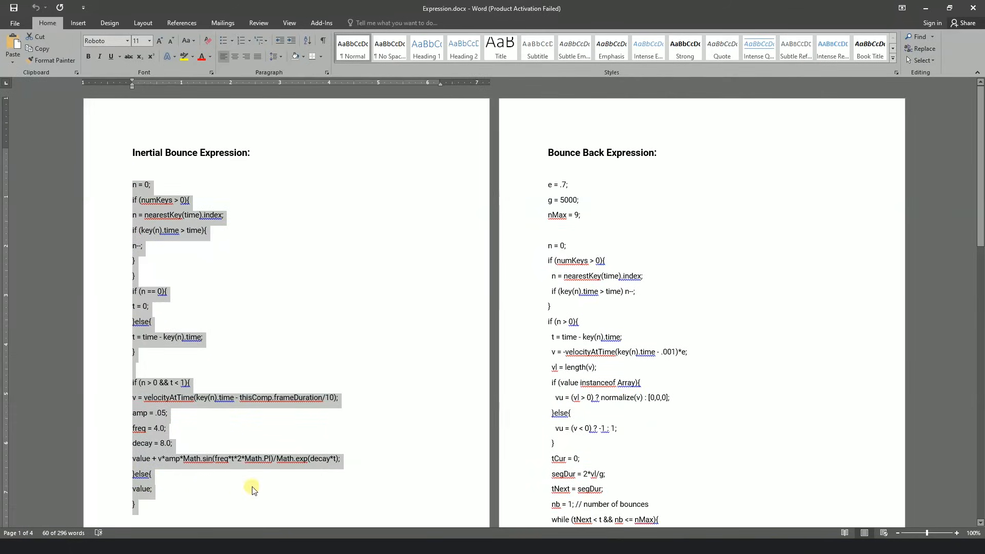
Return to After Effects and apply the copied inertial bounce code as an expression on the headline's scale.
{"action": "left_click", "coordinate": [389, 288]}
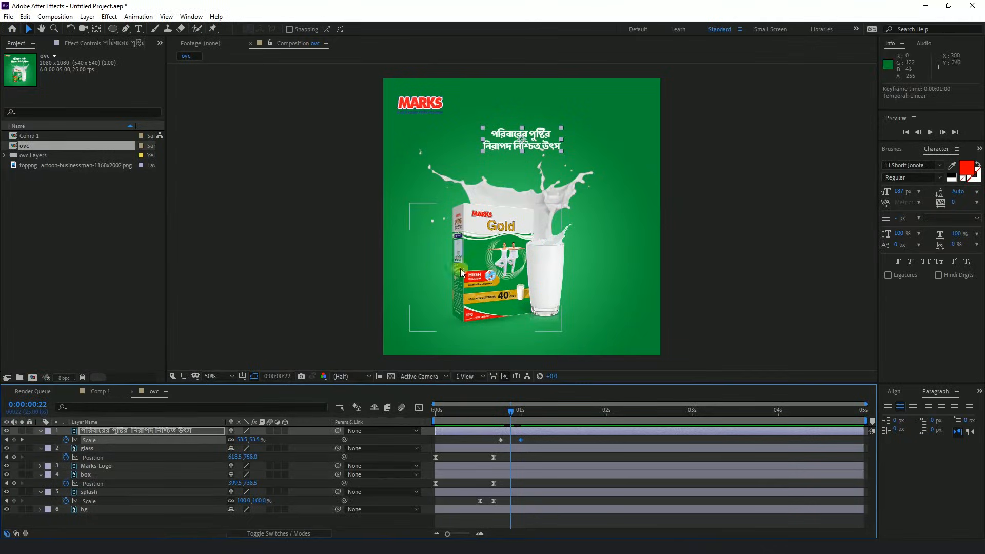
{"action": "key", "text": "Return"}
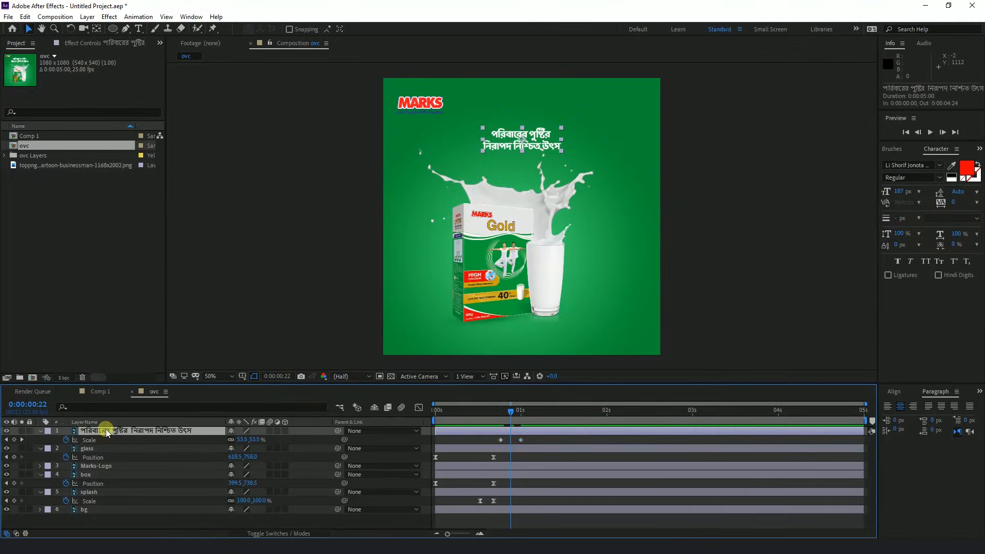
{"action": "left_click", "coordinate": [66, 440], "text": "alt"}
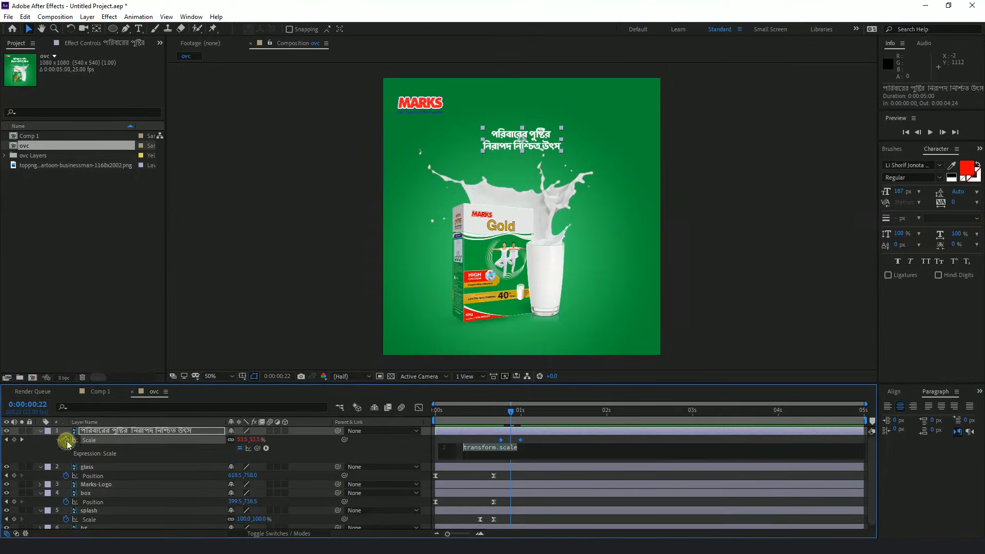
{"action": "left_click", "coordinate": [521, 454]}
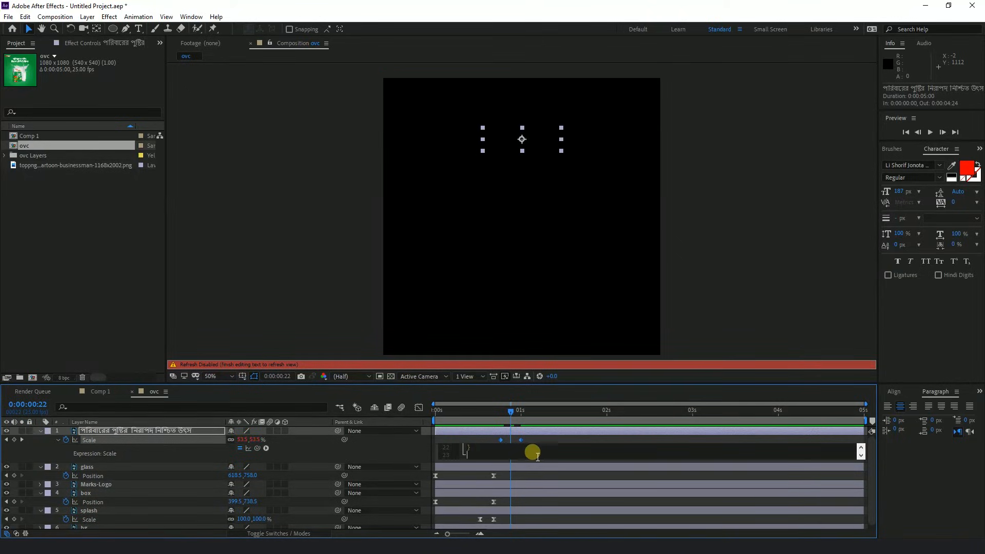
{"action": "left_click", "coordinate": [711, 300]}
Limit the work area to the first 2 seconds and preview the headline bounce from the start.
{"action": "mouse_move", "coordinate": [510, 412]}
{"action": "left_mouse_down"}
{"action": "mouse_move", "coordinate": [445, 414]}
{"action": "mouse_move", "coordinate": [502, 418]}
{"action": "left_mouse_up"}
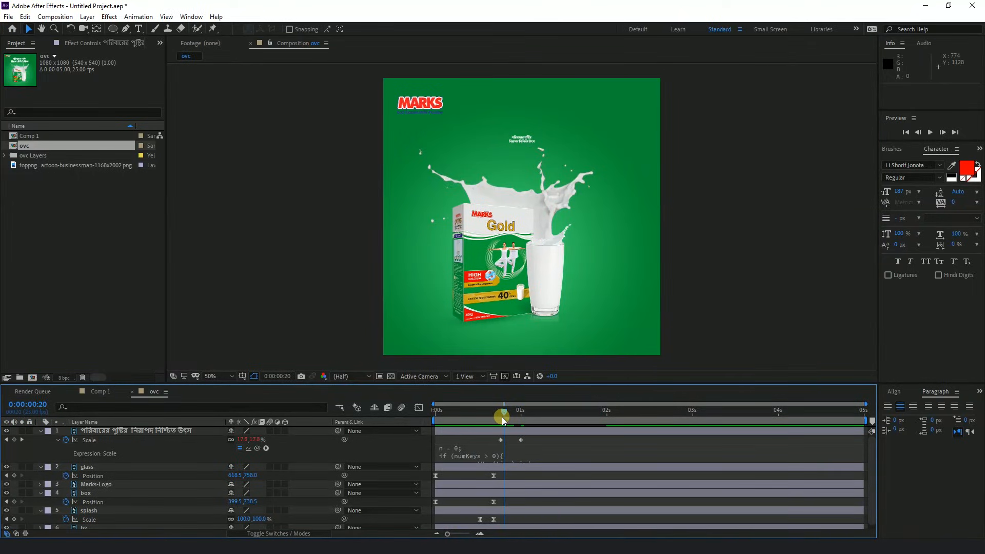
{"action": "left_click_drag", "start_coordinate": [503, 418], "coordinate": [364, 417]}
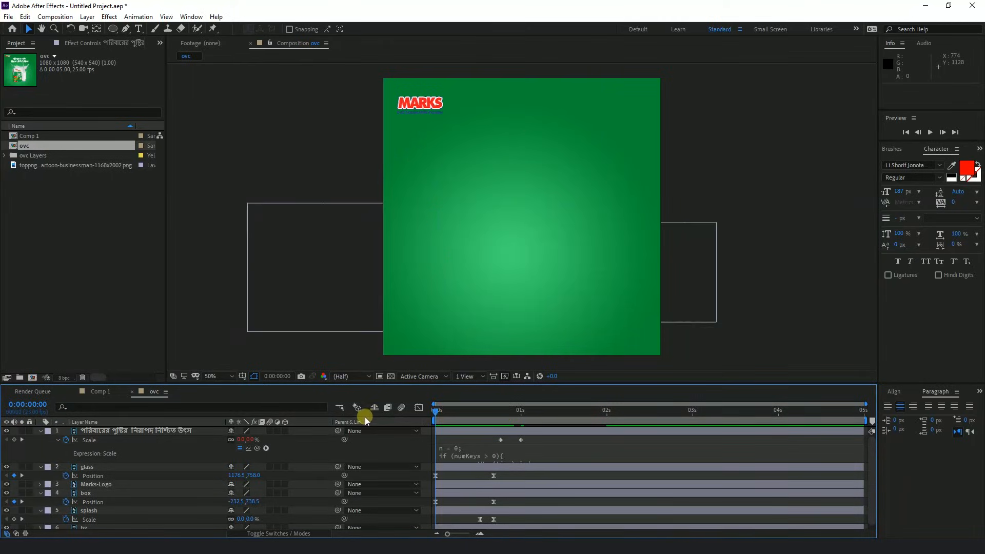
{"action": "left_click_drag", "start_coordinate": [865, 419], "coordinate": [552, 425]}
{"action": "left_click", "coordinate": [830, 313]}
{"action": "key", "text": "space"}
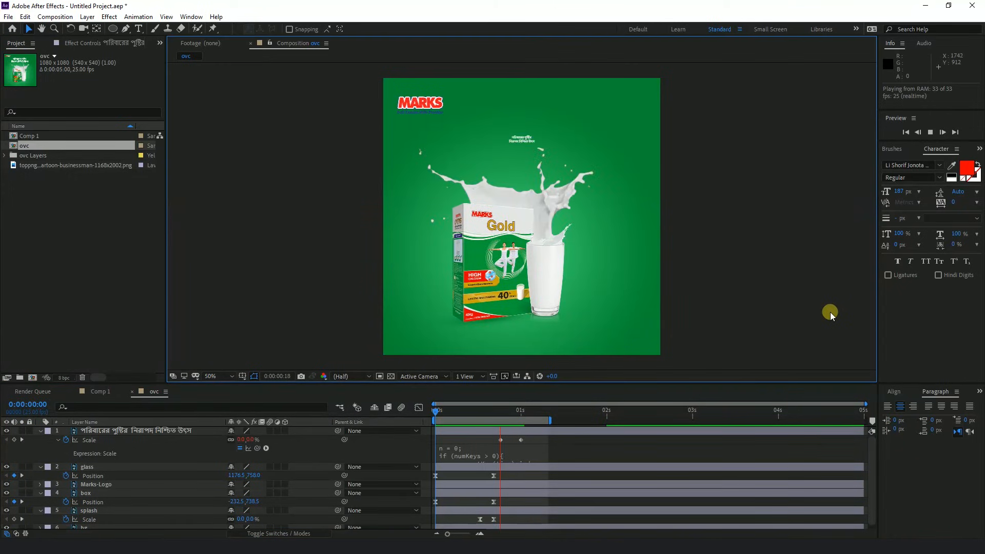
{"action": "mouse_move", "coordinate": [550, 419]}
{"action": "left_mouse_down"}
{"action": "mouse_move", "coordinate": [560, 419]}
{"action": "mouse_move", "coordinate": [553, 419]}
{"action": "left_mouse_up"}
{"action": "key", "text": "space"}
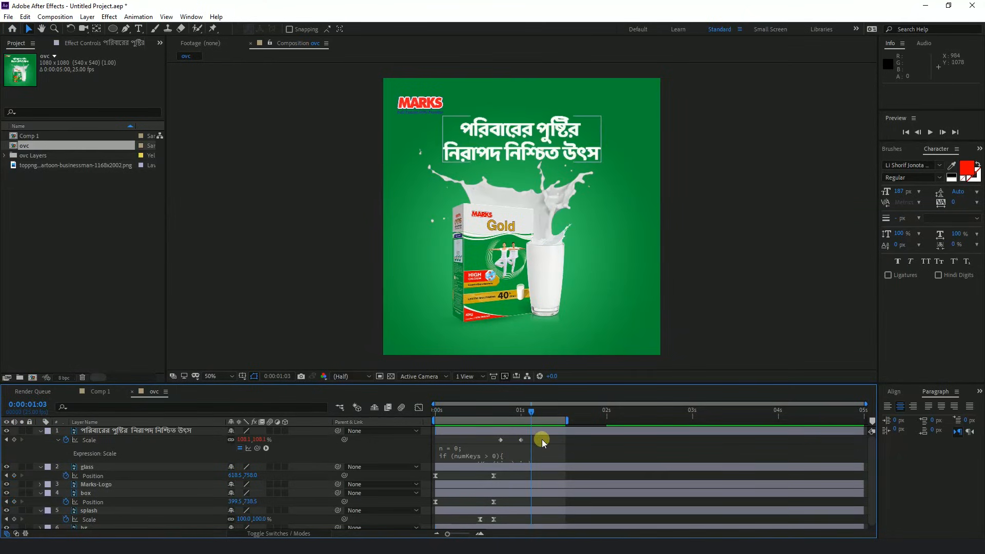
{"action": "left_click_drag", "start_coordinate": [566, 420], "coordinate": [608, 416]}
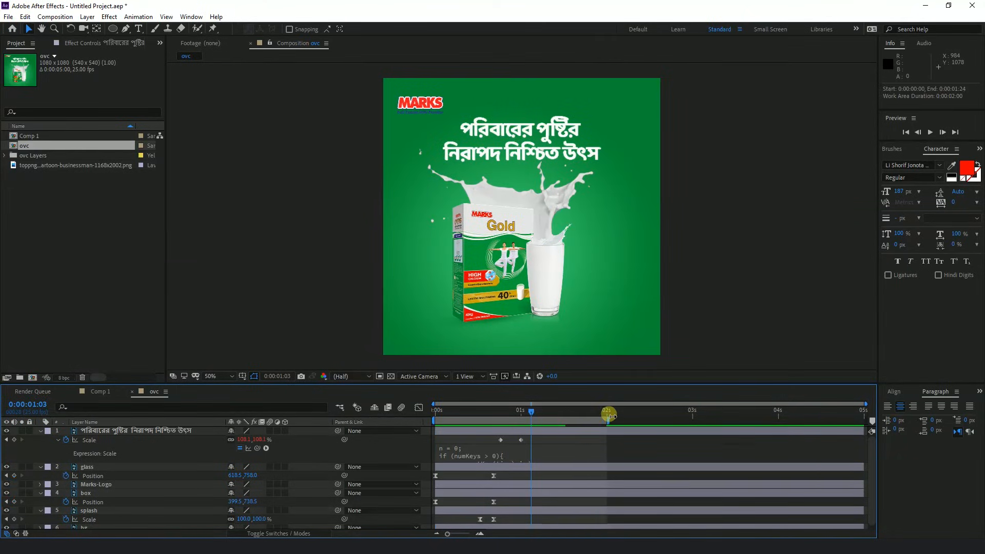
{"action": "key", "text": "space"}
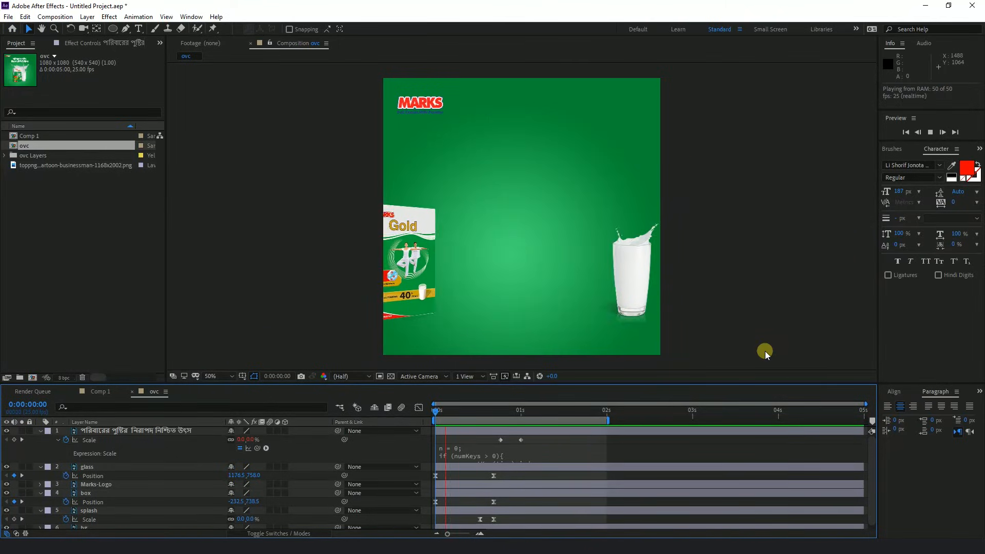
{"action": "key", "text": "space"}
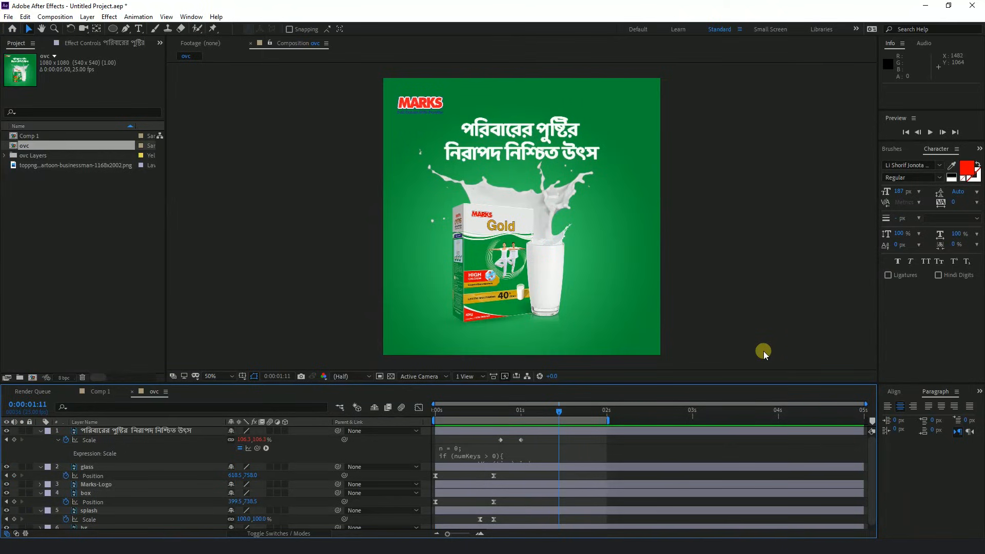
Turn on opacity keyframing for the Marks-Logo layer at 0:00:00:15 with a value of 0%.
{"action": "left_click_drag", "start_coordinate": [558, 411], "coordinate": [485, 405]}
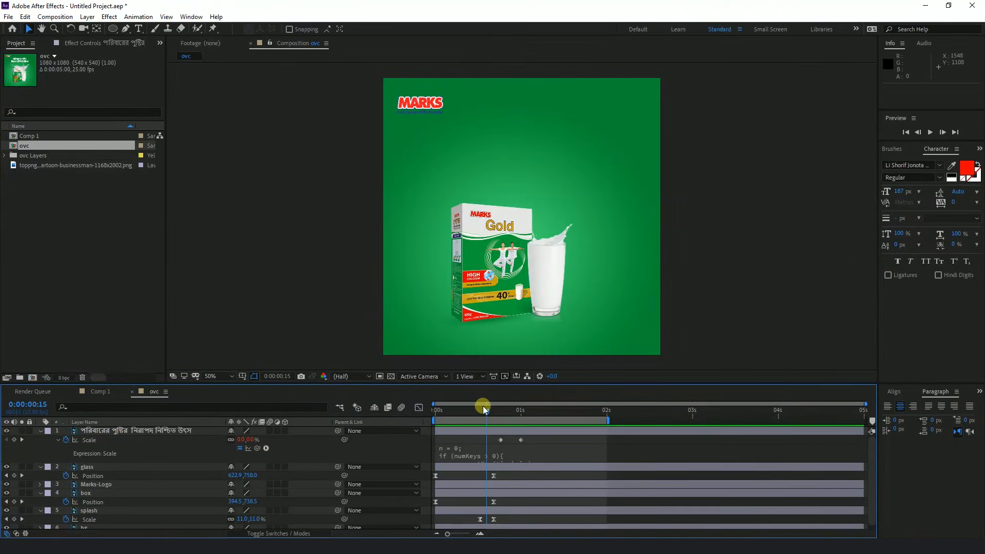
{"action": "left_click", "coordinate": [428, 109]}
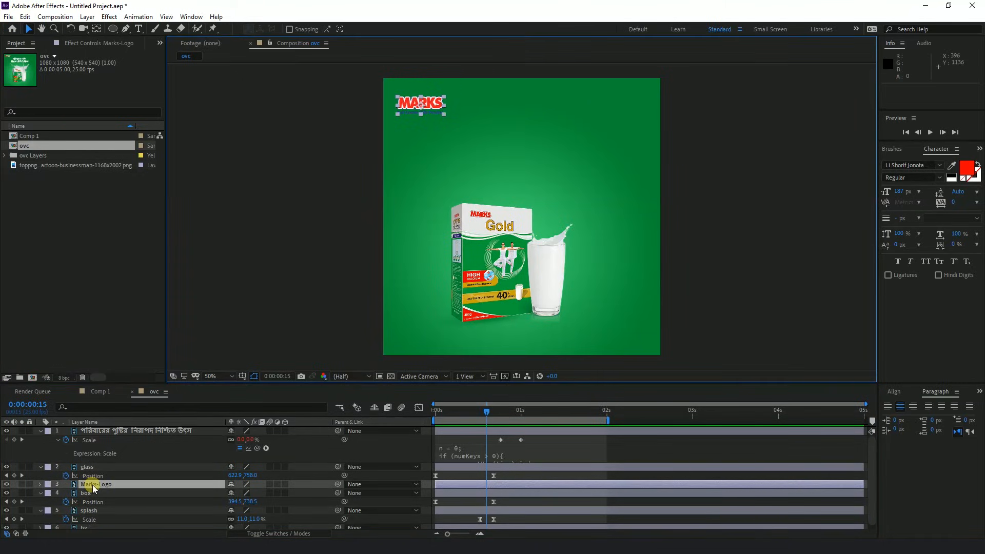
{"action": "key", "text": "t"}
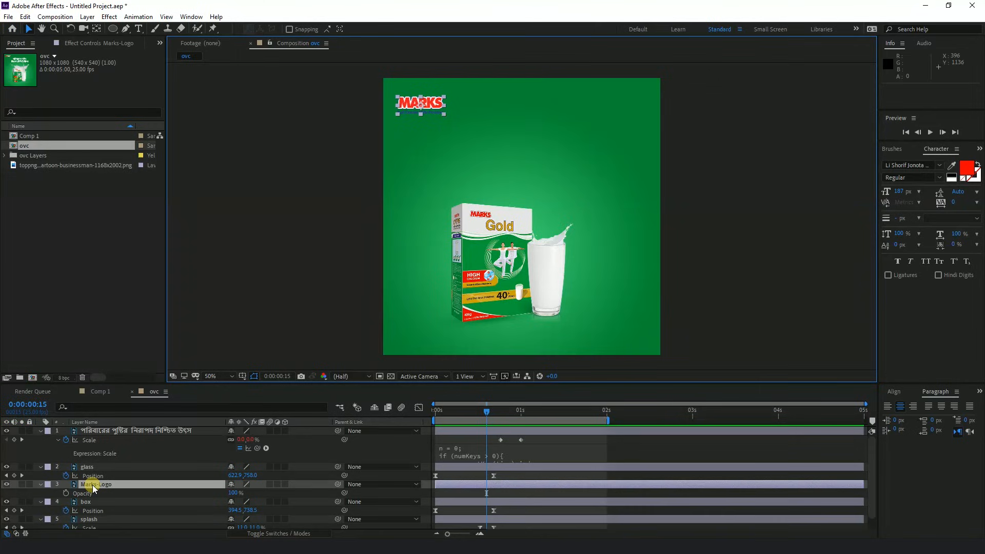
{"action": "left_click", "coordinate": [65, 493]}
{"action": "left_click", "coordinate": [234, 493]}
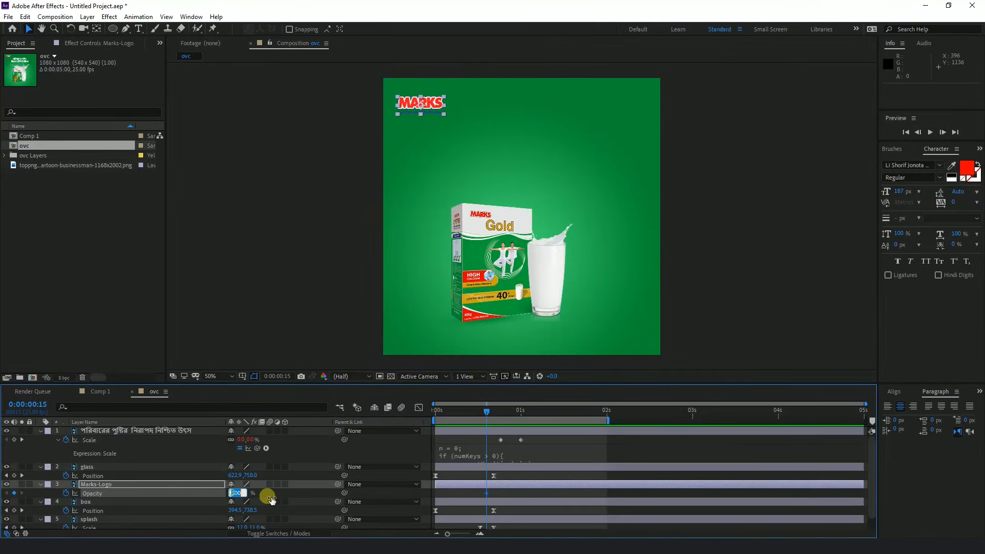
{"action": "type", "text": "0"}
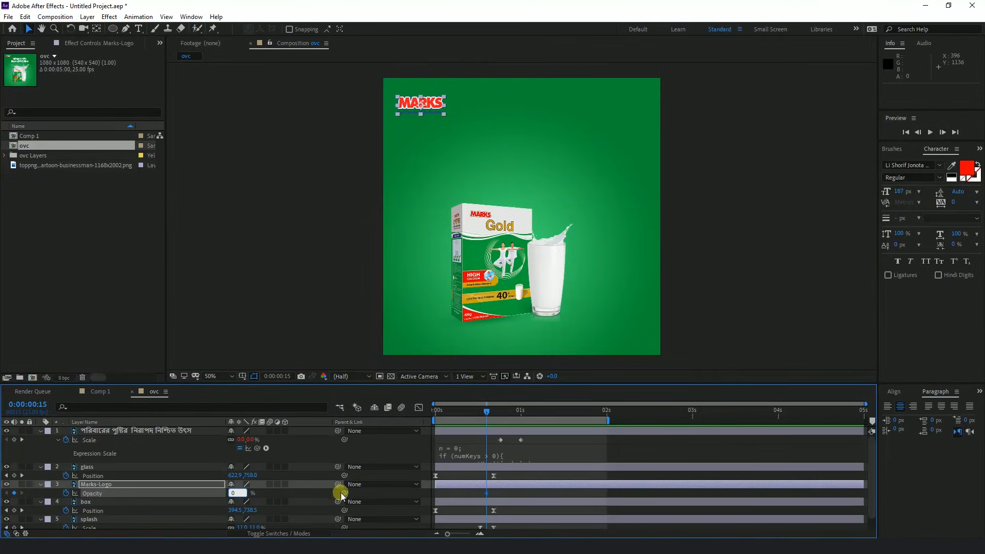
Set the Marks-Logo opacity to 100% at 0:00:00:17 and preview the animation from the start.
{"action": "left_click", "coordinate": [493, 413]}
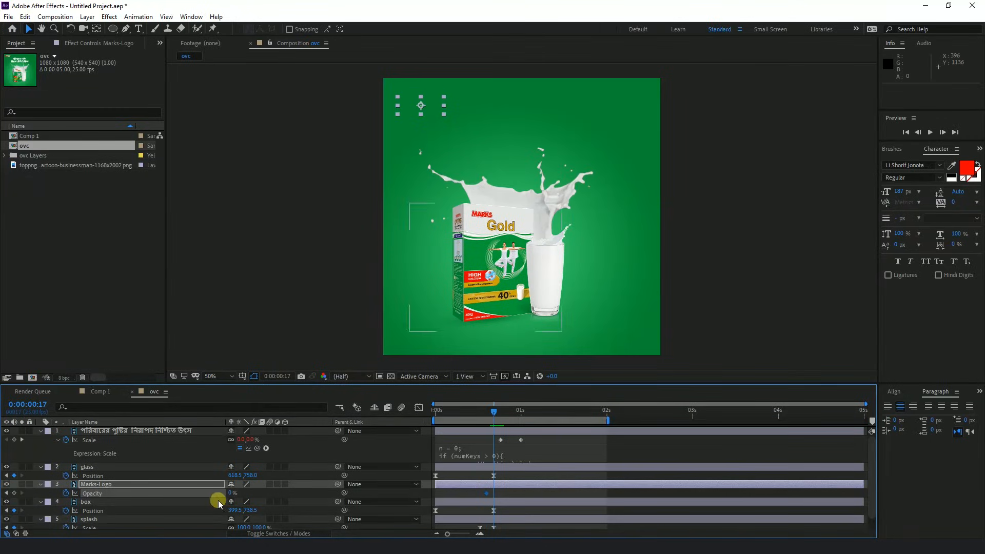
{"action": "left_click_drag", "start_coordinate": [236, 493], "coordinate": [355, 481]}
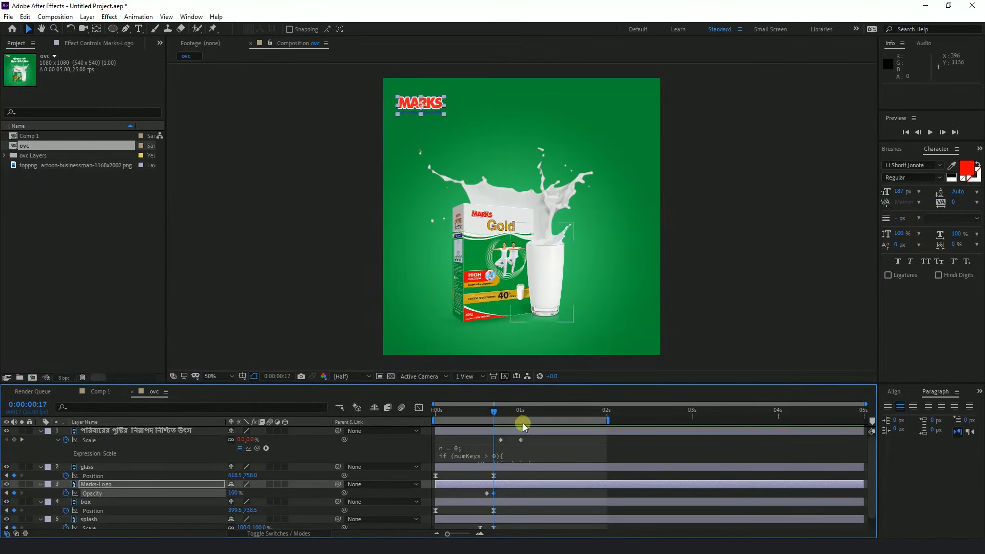
{"action": "left_click_drag", "start_coordinate": [490, 409], "coordinate": [436, 410]}
{"action": "key", "text": "space"}
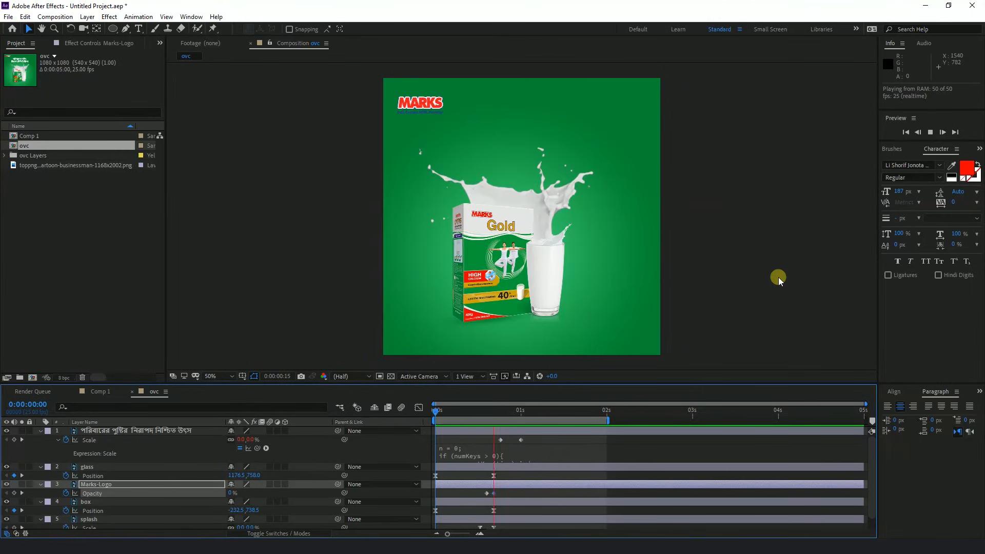
{"action": "key", "text": "space"}
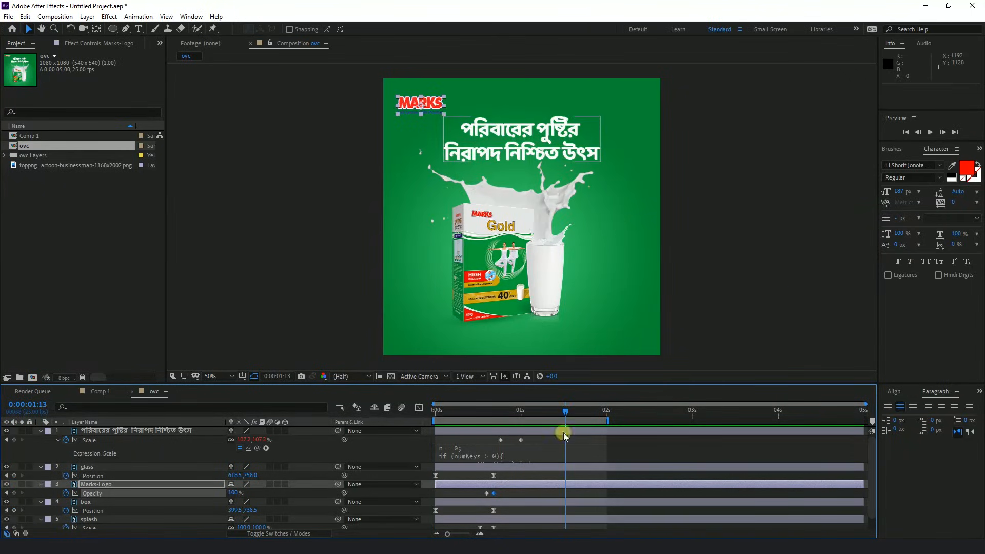
Collapse the expanded properties of all layers in the ovc timeline and clear the layer selection.
{"action": "left_click", "coordinate": [40, 466]}
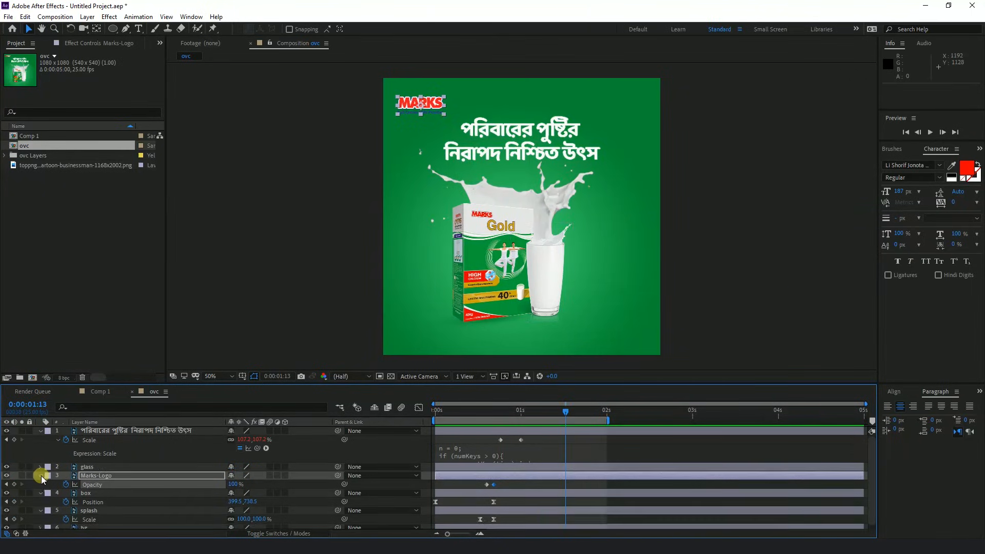
{"action": "left_click", "coordinate": [40, 475]}
{"action": "left_click", "coordinate": [40, 483]}
{"action": "left_click", "coordinate": [40, 493]}
{"action": "left_click", "coordinate": [40, 430]}
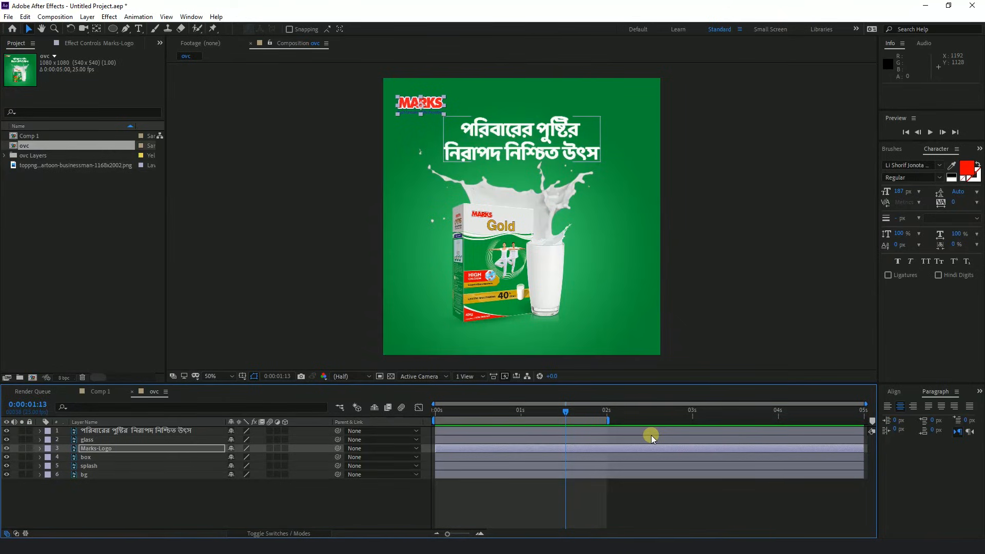
{"action": "left_click", "coordinate": [667, 490]}
Send the ovc composition to the Adobe Media Encoder queue for export.
{"action": "mouse_move", "coordinate": [565, 410]}
{"action": "left_mouse_down"}
{"action": "mouse_move", "coordinate": [466, 401]}
{"action": "mouse_move", "coordinate": [562, 401]}
{"action": "left_mouse_up"}
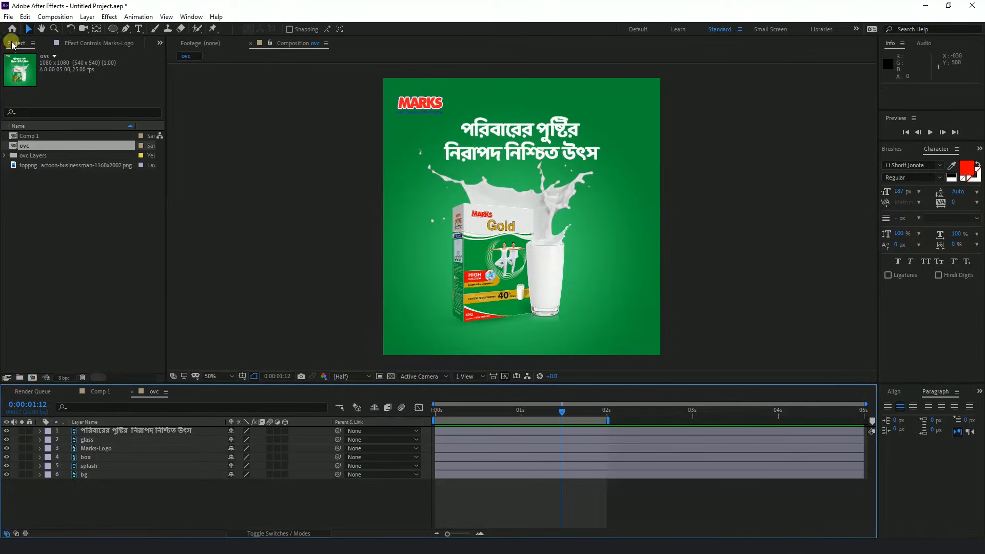
{"action": "left_click", "coordinate": [48, 17]}
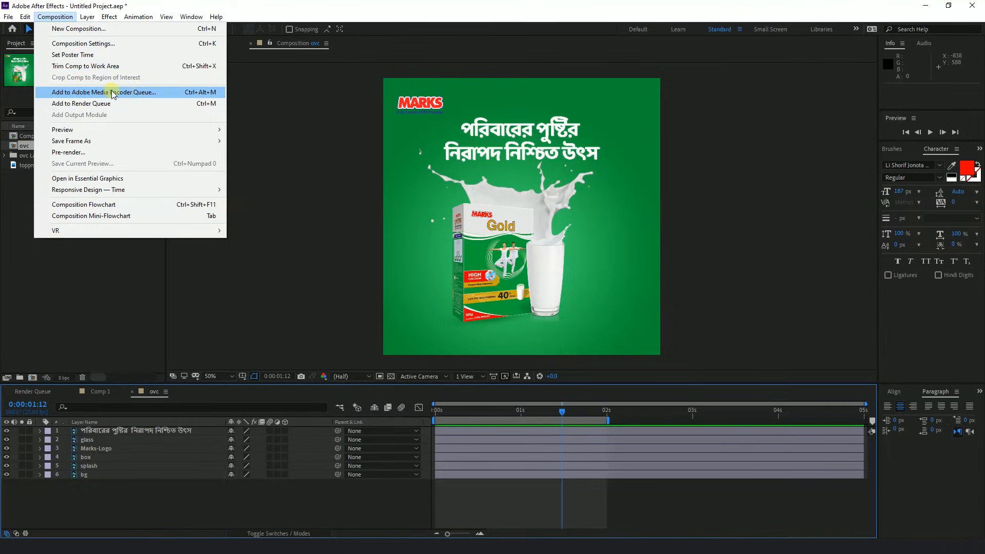
{"action": "left_click", "coordinate": [129, 93]}
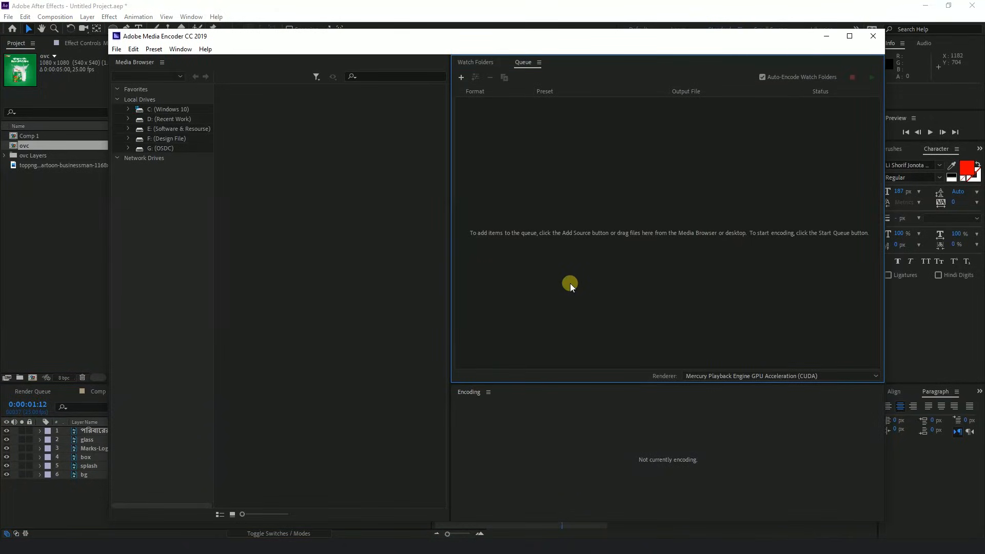
Choose H.264 as the format for the queued ovc item and accept its Match Source - High bitrate export settings.
{"action": "left_click_drag", "start_coordinate": [611, 45], "coordinate": [563, 45]}
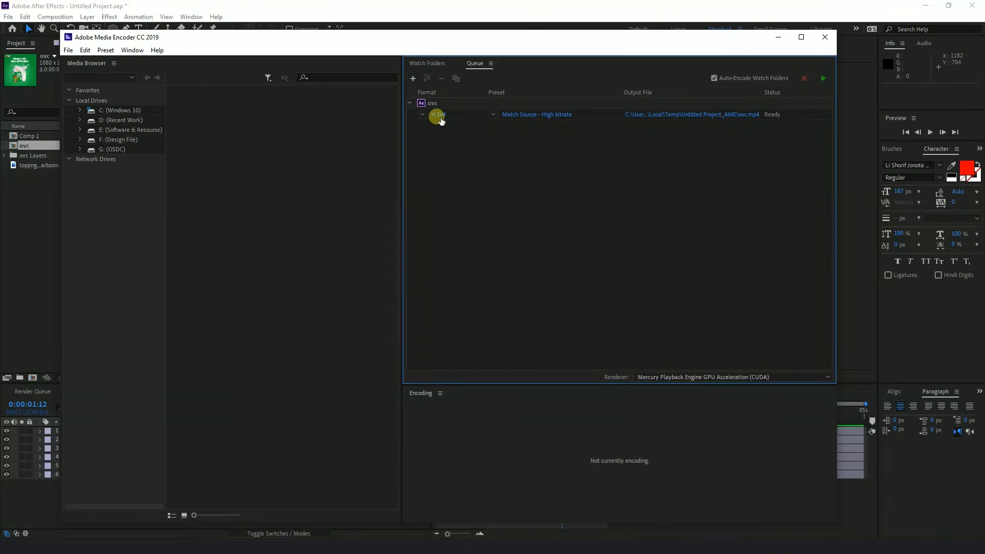
{"action": "left_click", "coordinate": [493, 115]}
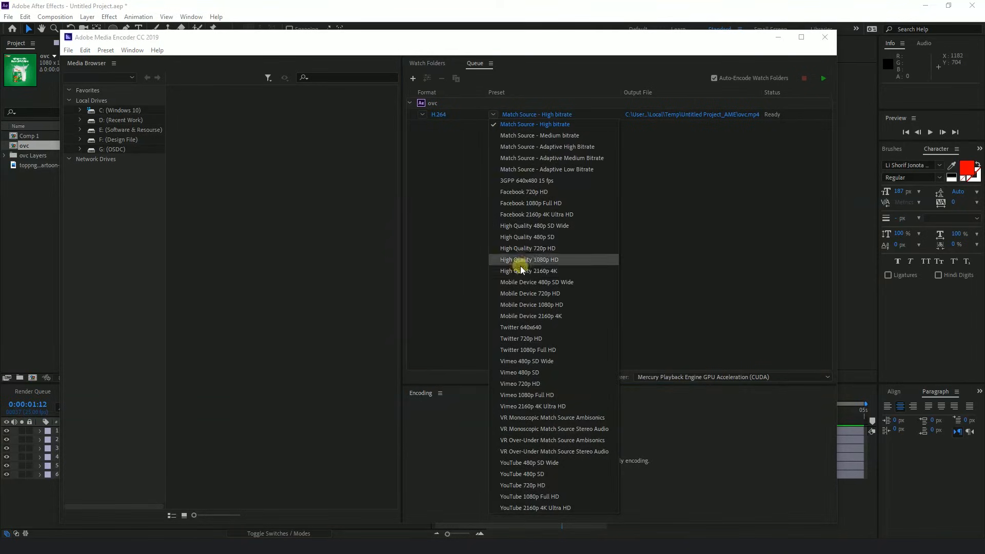
{"action": "left_click", "coordinate": [423, 135]}
{"action": "left_click", "coordinate": [423, 115]}
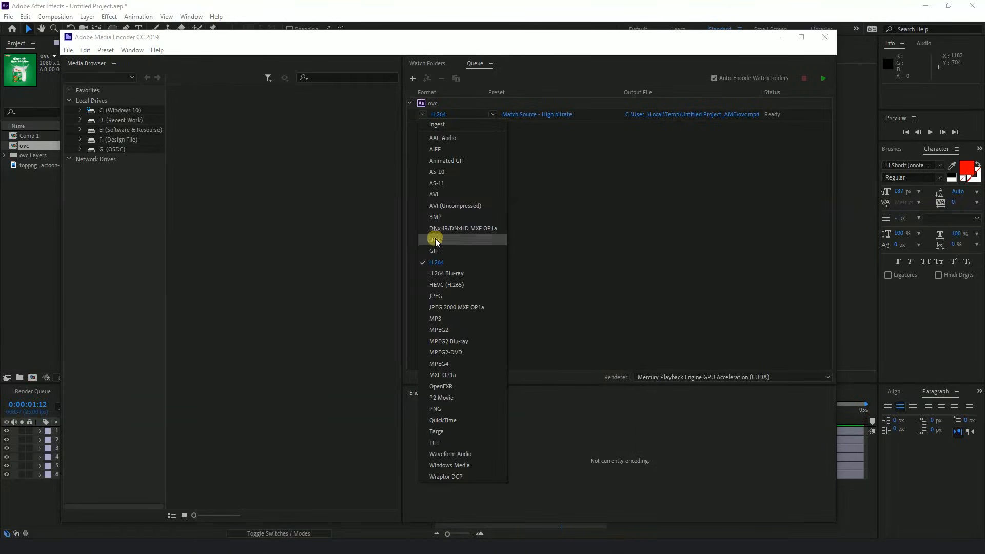
{"action": "left_click", "coordinate": [445, 264]}
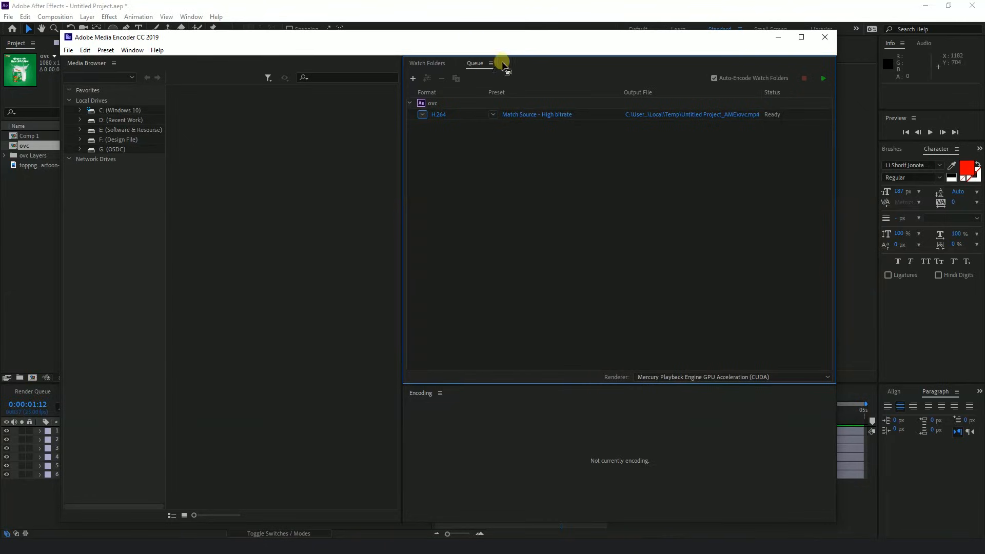
{"action": "left_click", "coordinate": [539, 114]}
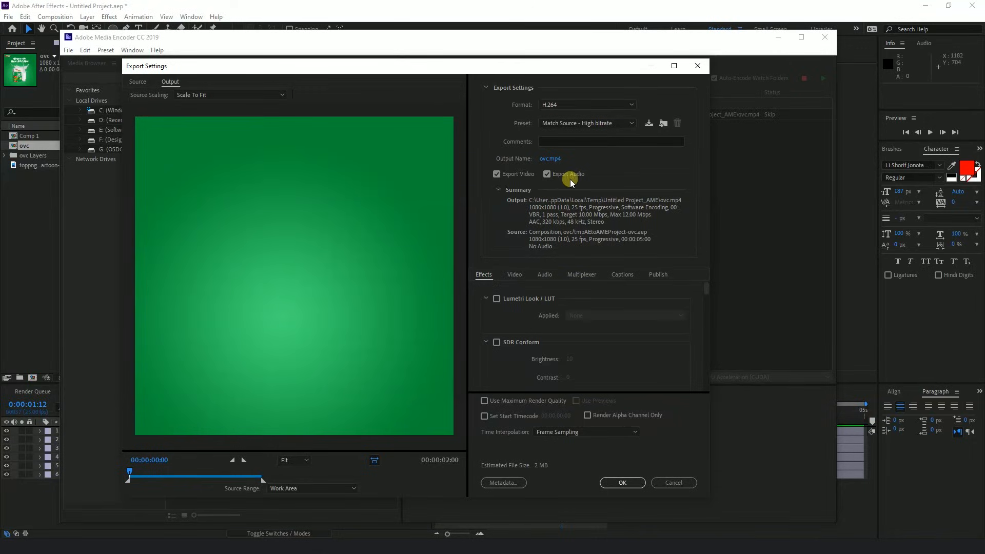
{"action": "left_click", "coordinate": [633, 481]}
Set the output file to ovc.mp4 on the Desktop and start encoding the queue.
{"action": "left_click", "coordinate": [678, 117]}
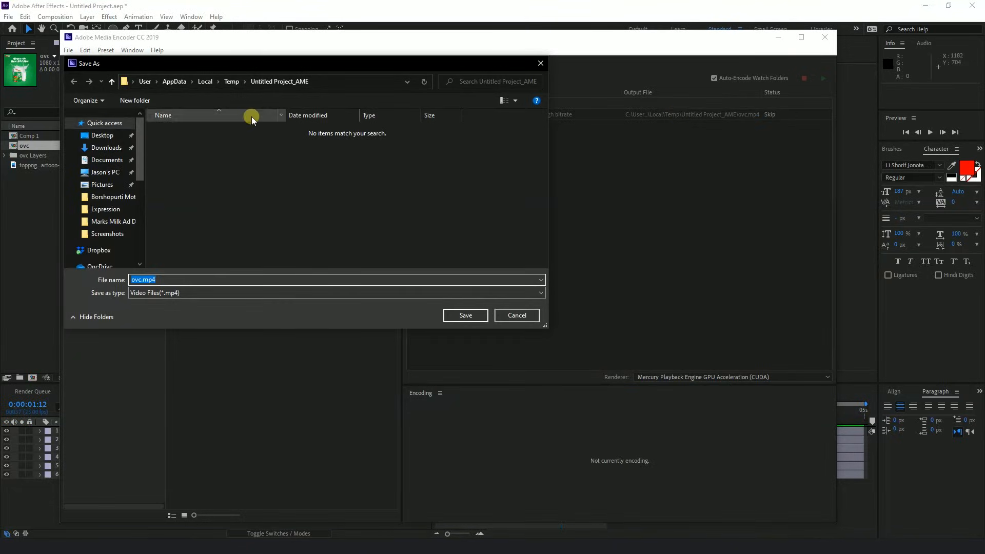
{"action": "left_click", "coordinate": [105, 135]}
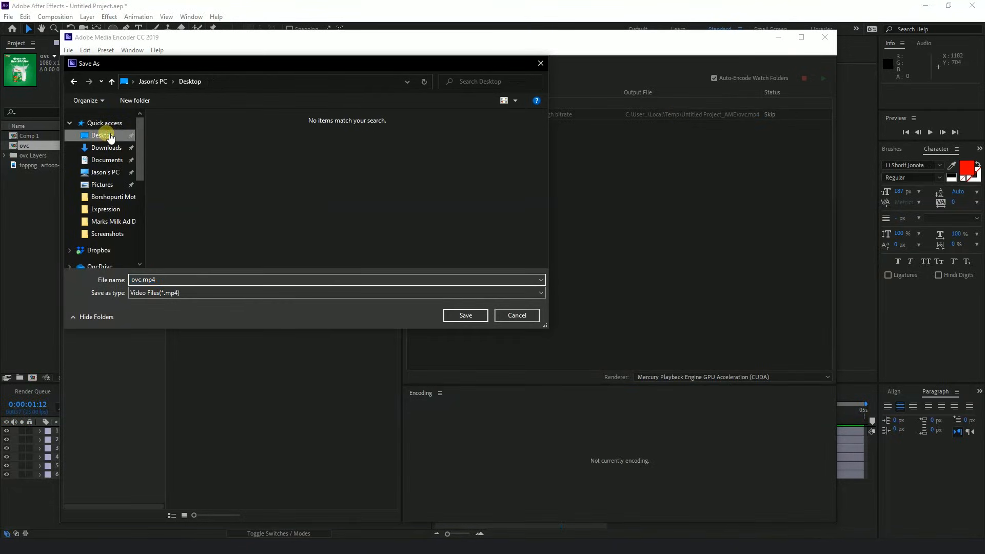
{"action": "left_click", "coordinate": [464, 316]}
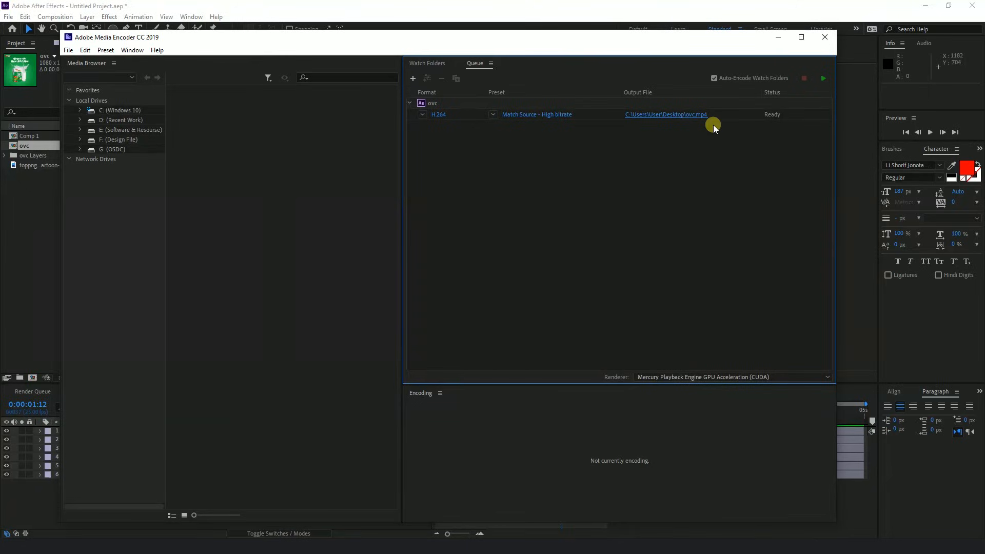
{"action": "left_click", "coordinate": [822, 80]}
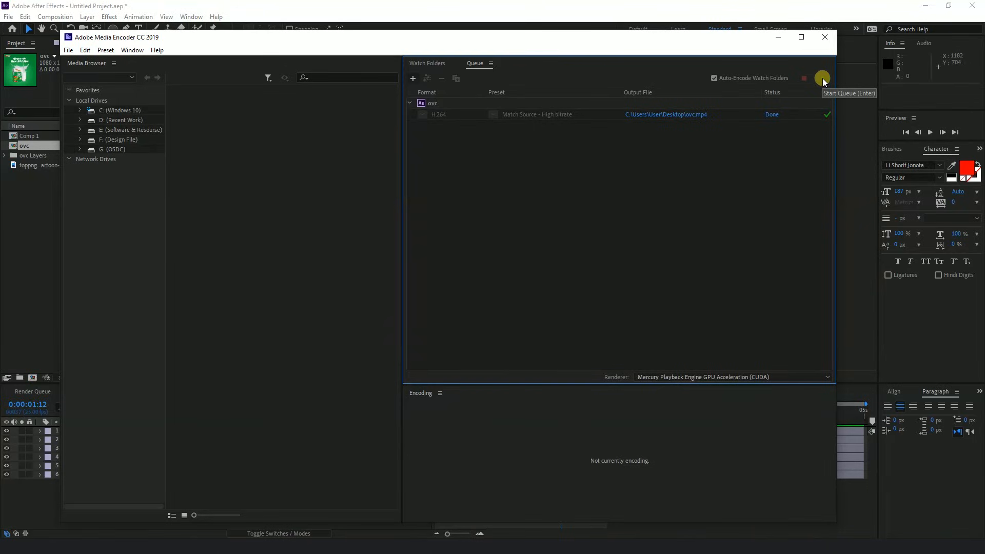
Minimize the open windows to reach the desktop, play the exported ovc.mp4 video, and close the player.
{"action": "left_click", "coordinate": [778, 37]}
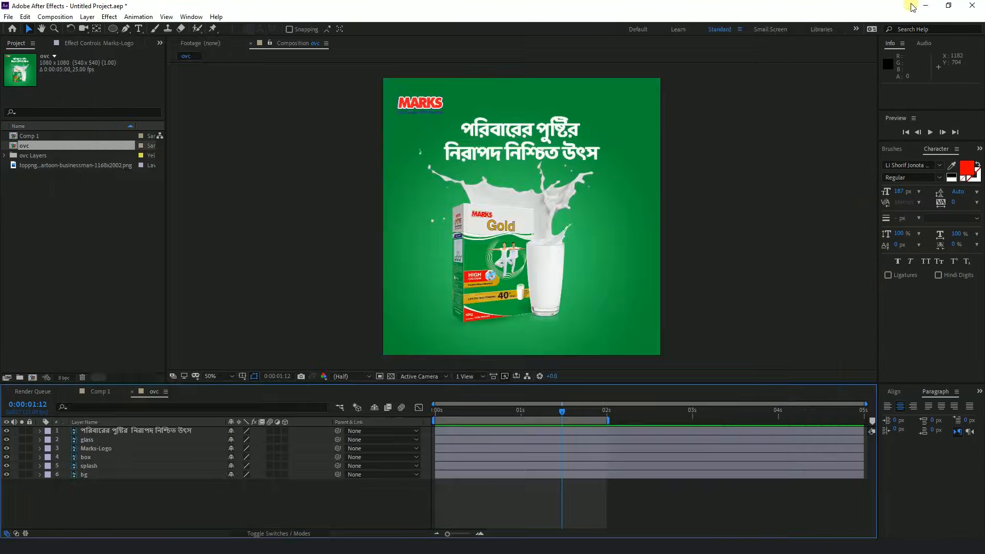
{"action": "left_click", "coordinate": [922, 7]}
{"action": "left_click", "coordinate": [933, 10]}
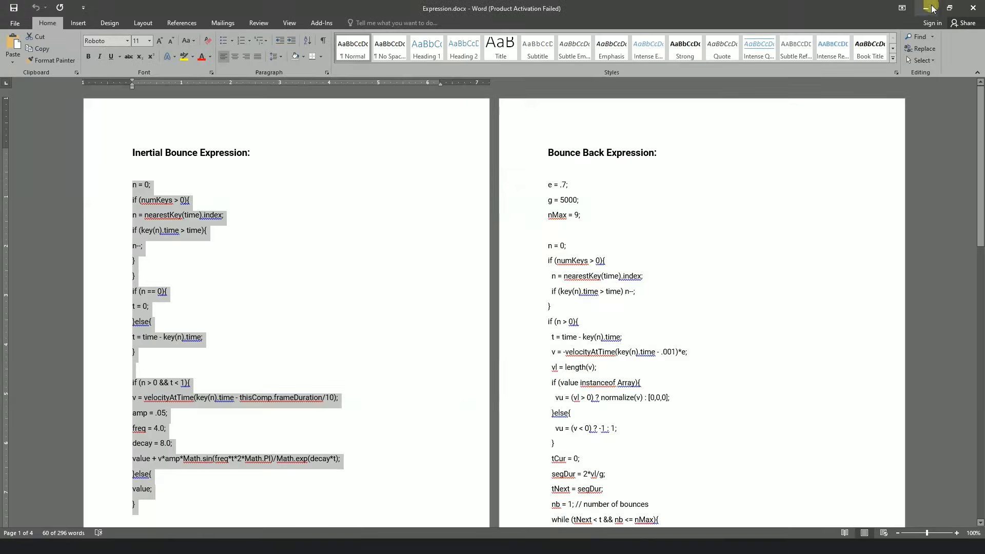
{"action": "left_click", "coordinate": [926, 7]}
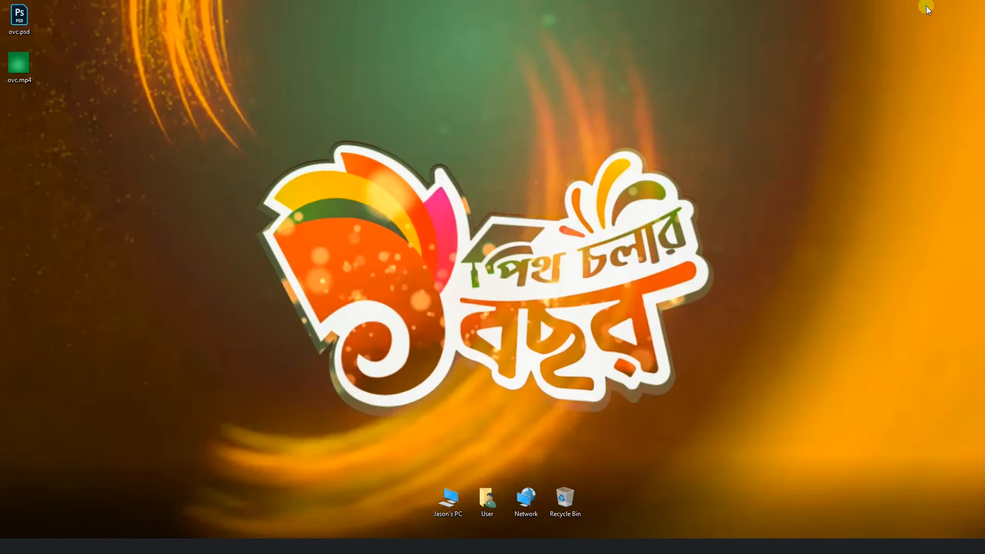
{"action": "double_click", "coordinate": [19, 71]}
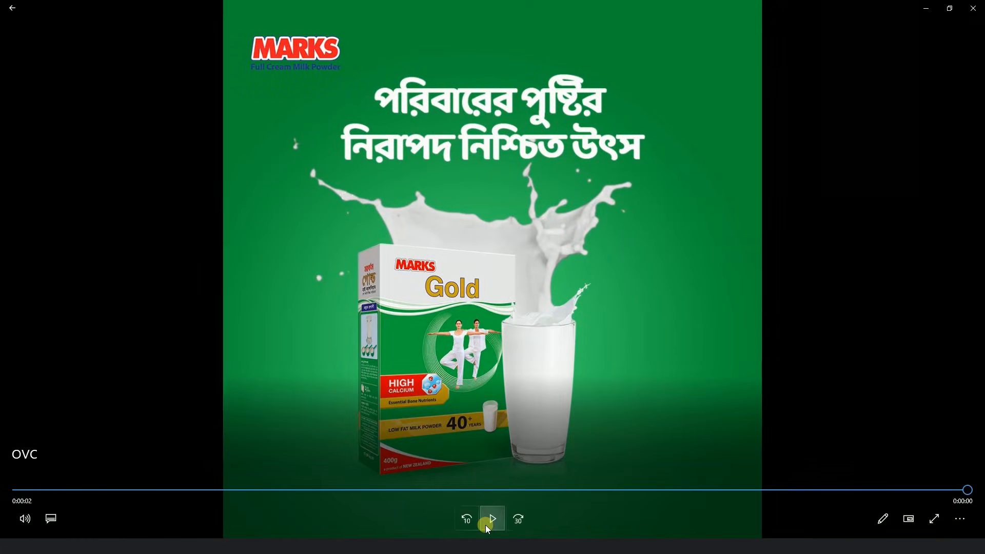
{"action": "left_click", "coordinate": [487, 522]}
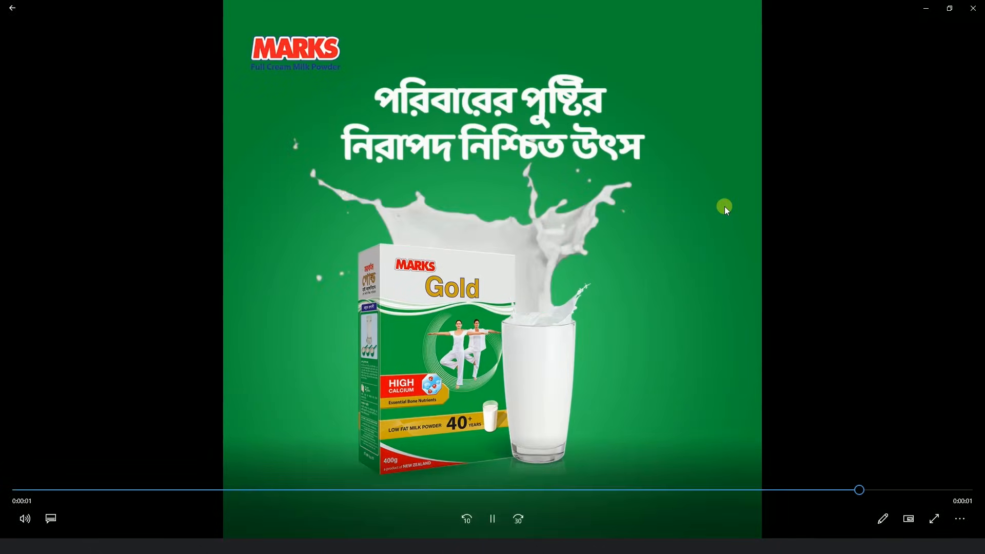
{"action": "left_click", "coordinate": [492, 519]}
{"action": "left_click", "coordinate": [959, 519]}
{"action": "left_click", "coordinate": [936, 467]}
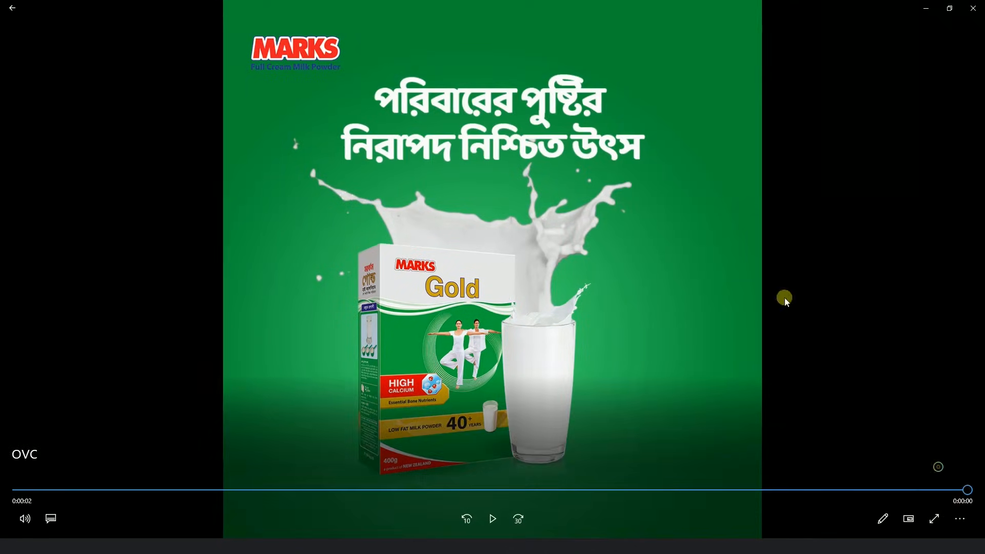
{"action": "left_click", "coordinate": [492, 519]}
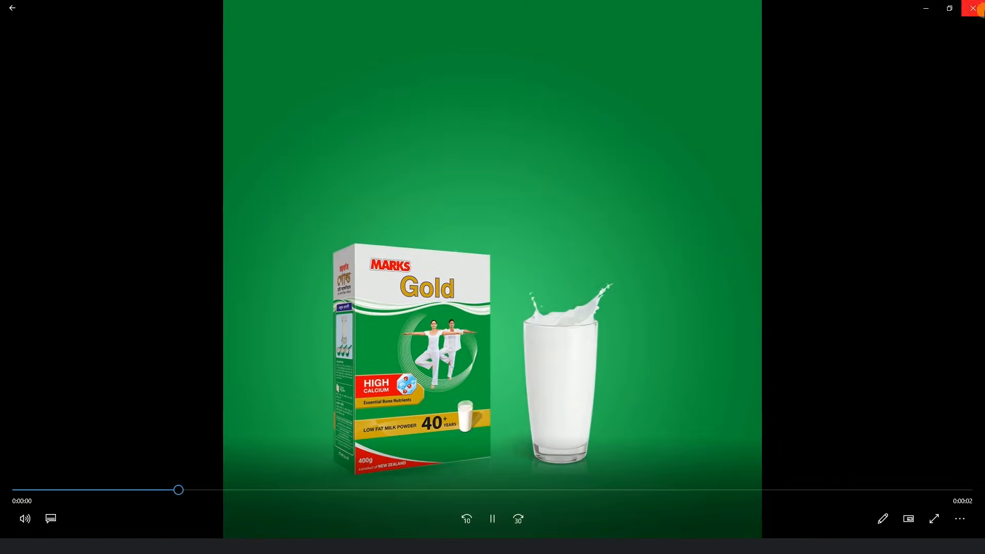
{"action": "left_click", "coordinate": [973, 8]}
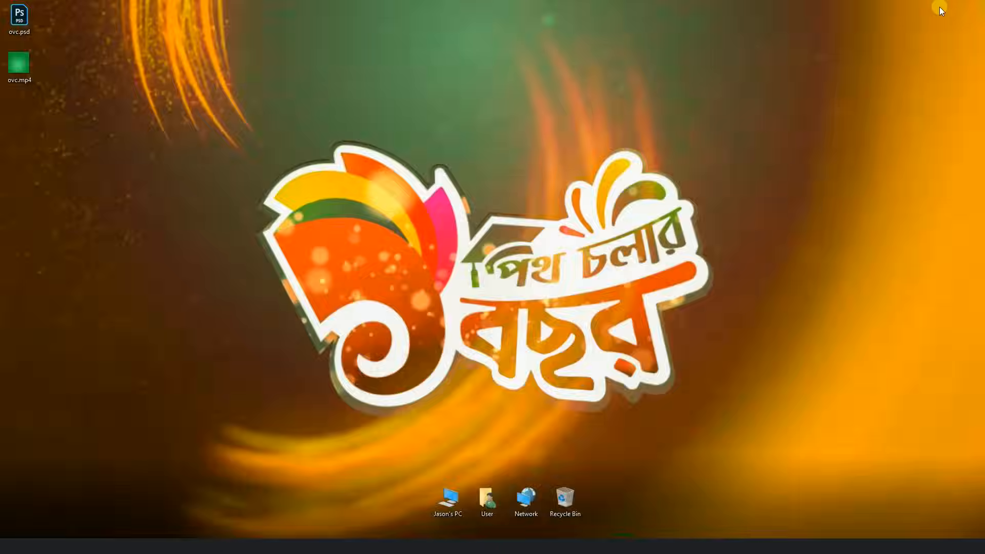
Check the size of ovc.mp4 in its file properties and close them.
{"action": "right_click", "coordinate": [25, 66]}
{"action": "left_click", "coordinate": [64, 347]}
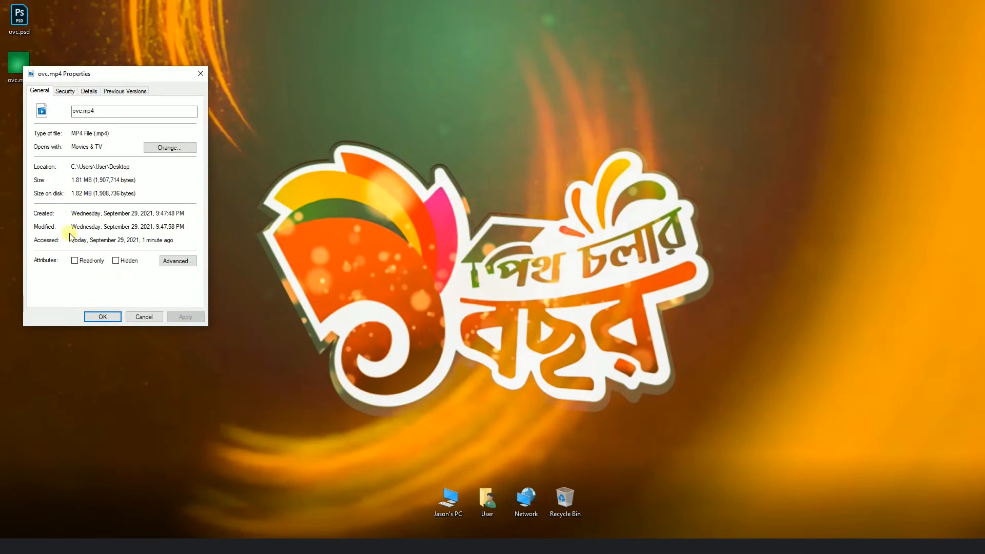
{"action": "left_click_drag", "start_coordinate": [72, 193], "coordinate": [85, 192]}
{"action": "left_click", "coordinate": [284, 64]}
{"action": "left_click", "coordinate": [199, 74]}
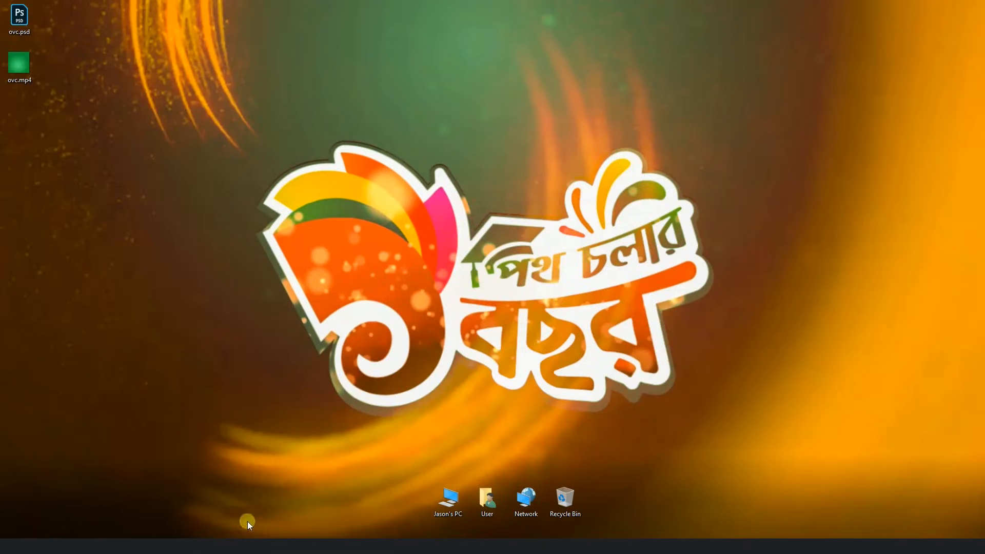
Switch back to After Effects and bring up the composition commands for rendering ovc.
{"action": "left_click", "coordinate": [186, 546]}
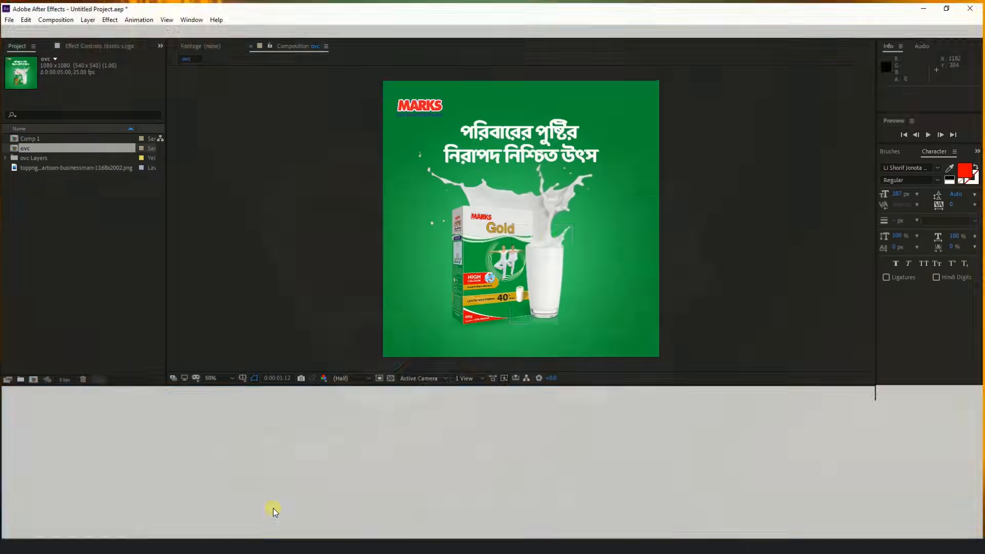
{"action": "left_click", "coordinate": [55, 16]}
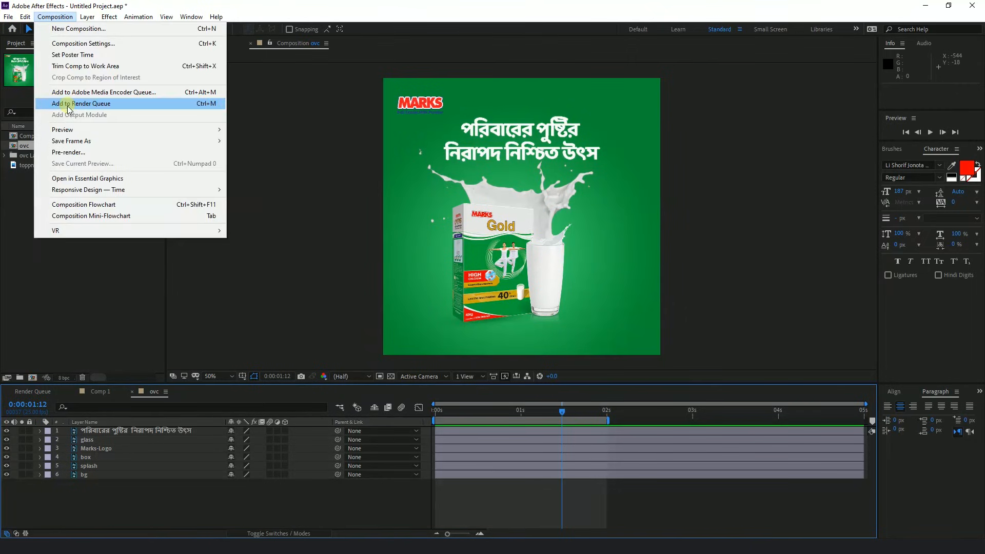